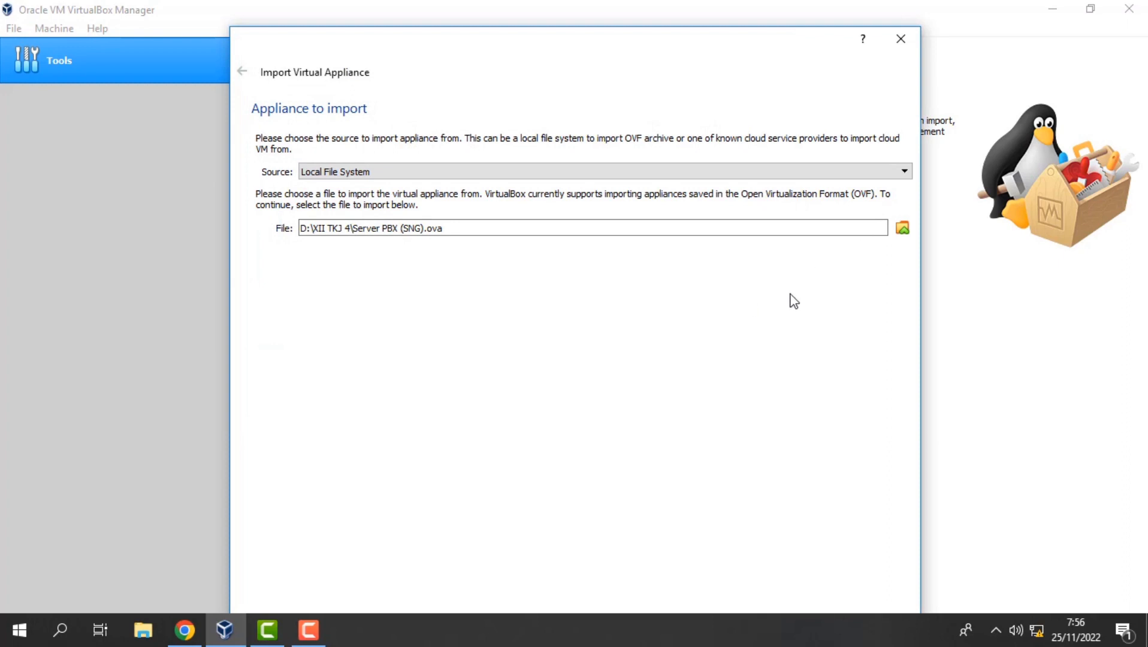
# Import the Server PBX (SNG).ova appliance as the PBX Server virtual machine.
pyautogui.moveTo(714, 56); pyautogui.dragTo(670, 4)
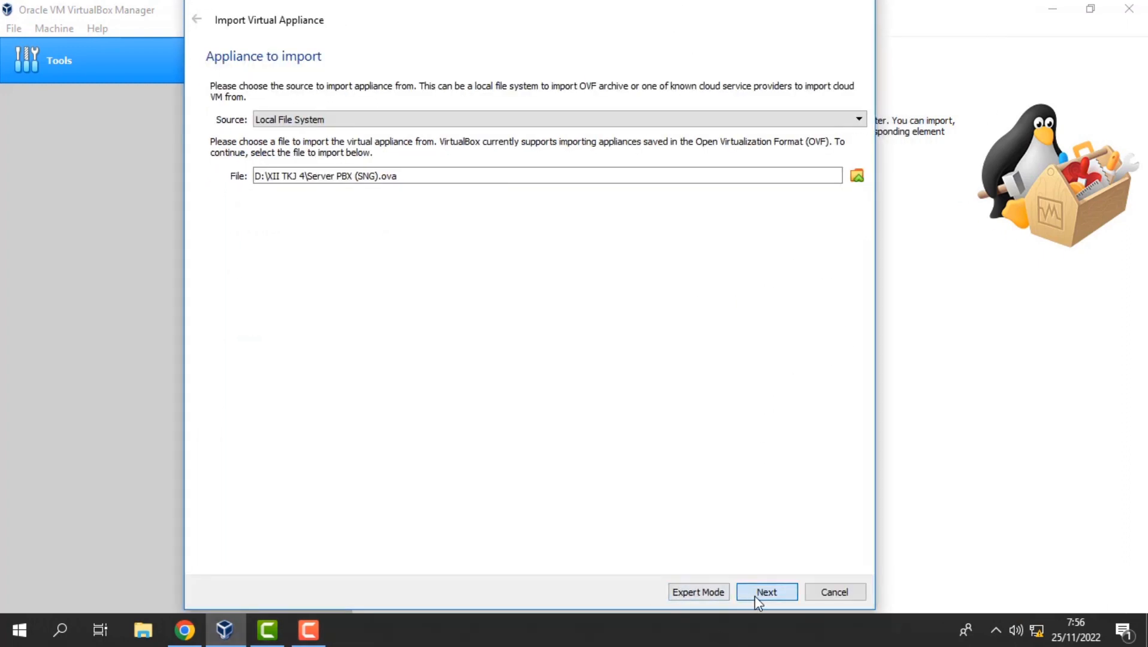
pyautogui.click(758, 595)
pyautogui.click(762, 596)
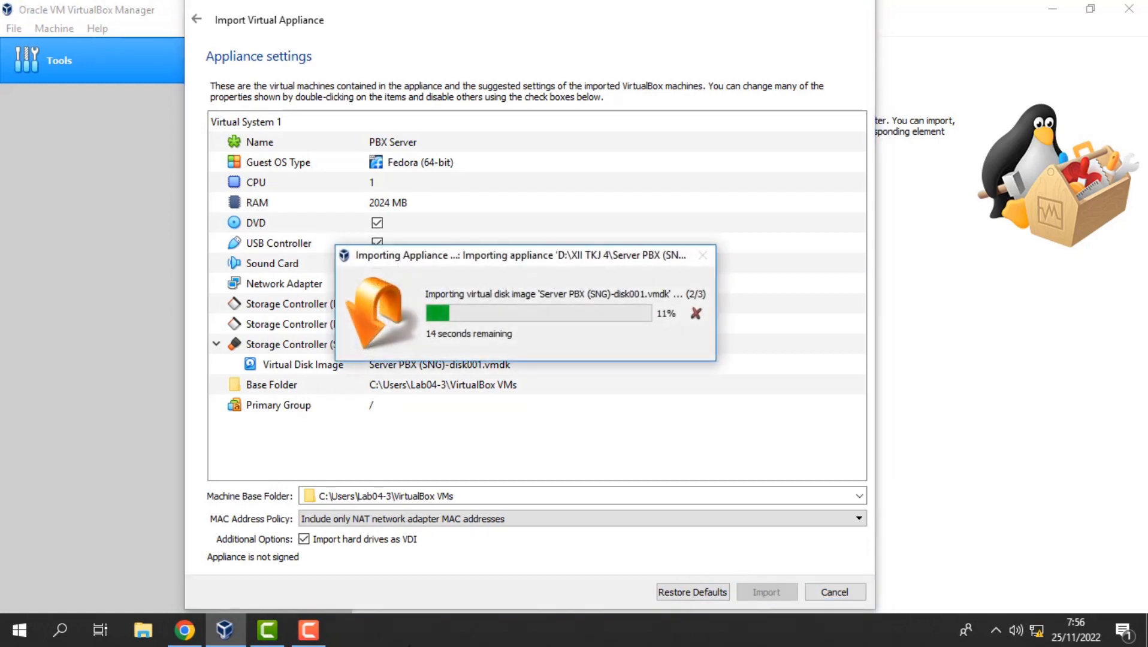
pyautogui.click(310, 629)
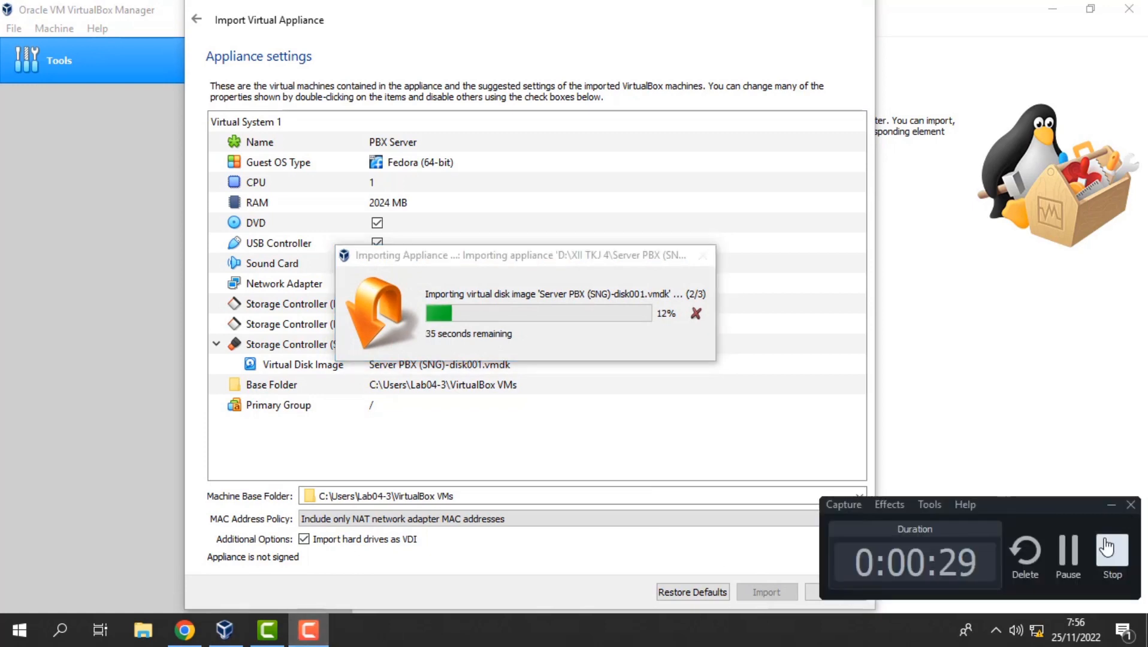
pyautogui.click(1071, 554)
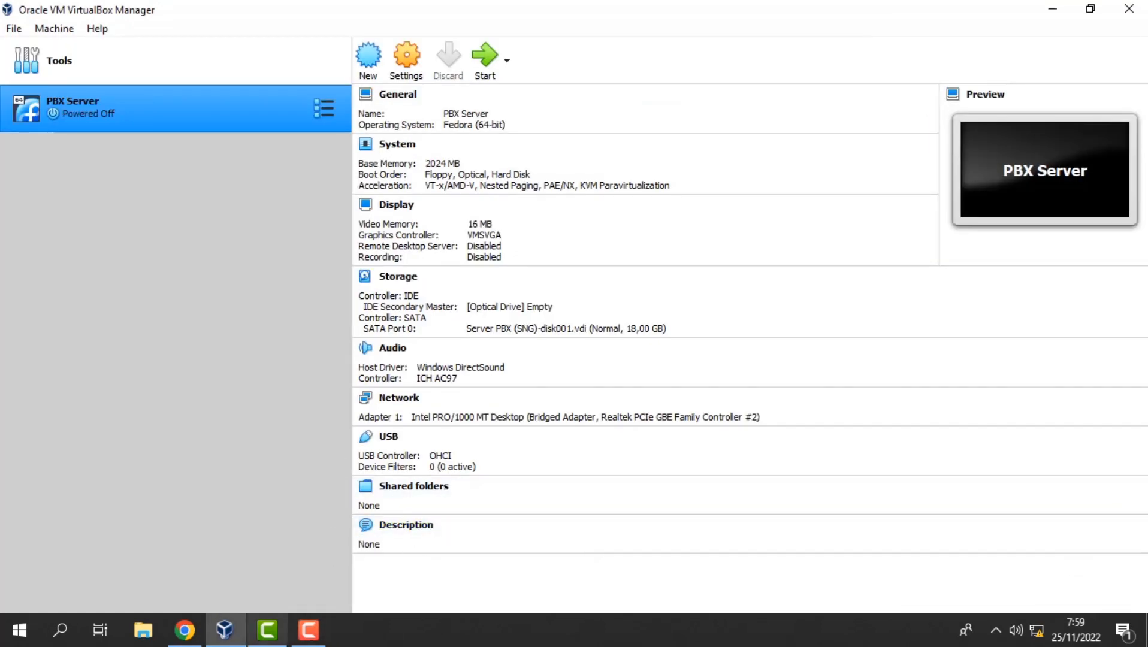
# Attach PBX Server's network adapter to the Host-only Adapter, then start the VM.
pyautogui.click(405, 59)
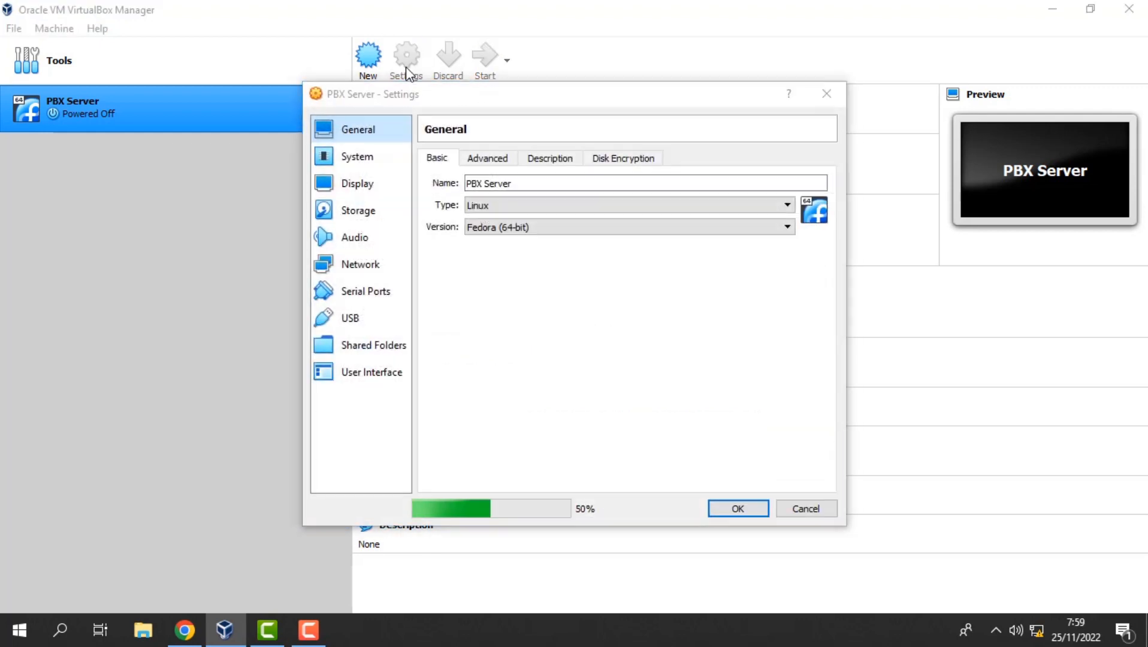
pyautogui.click(359, 265)
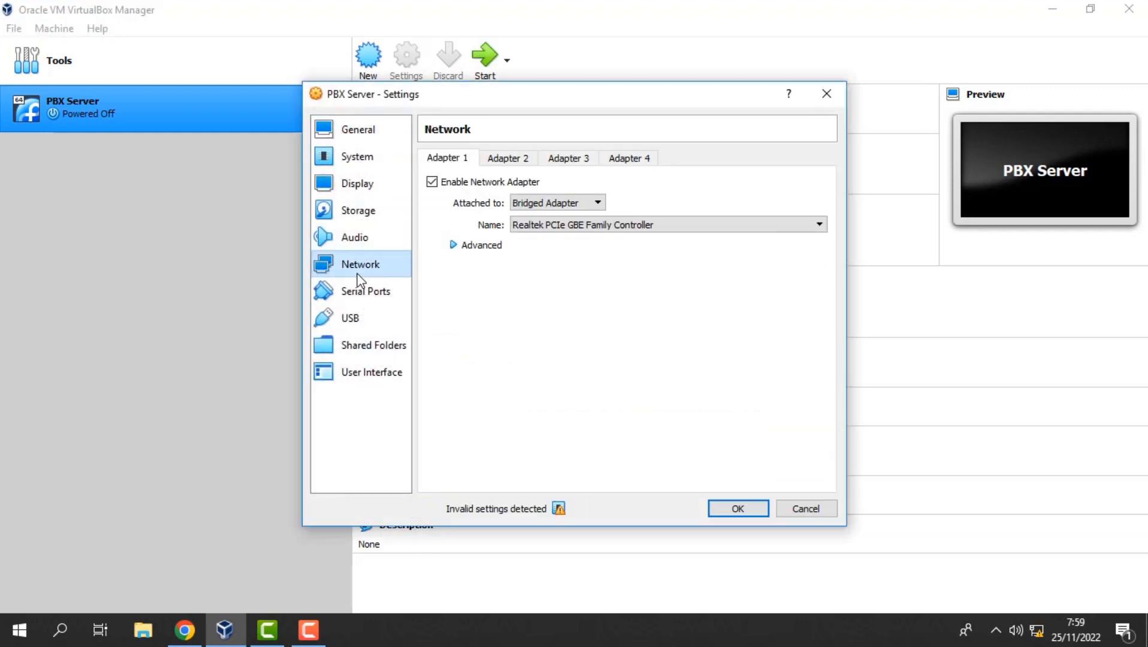
pyautogui.click(598, 203)
pyautogui.click(555, 250)
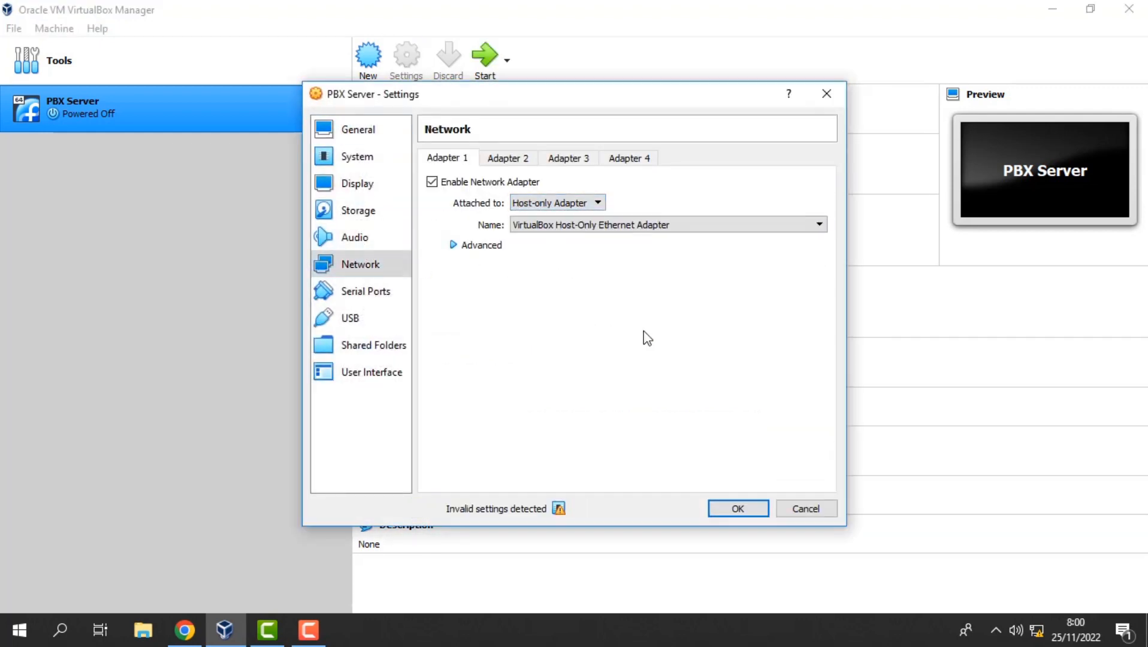
pyautogui.click(738, 510)
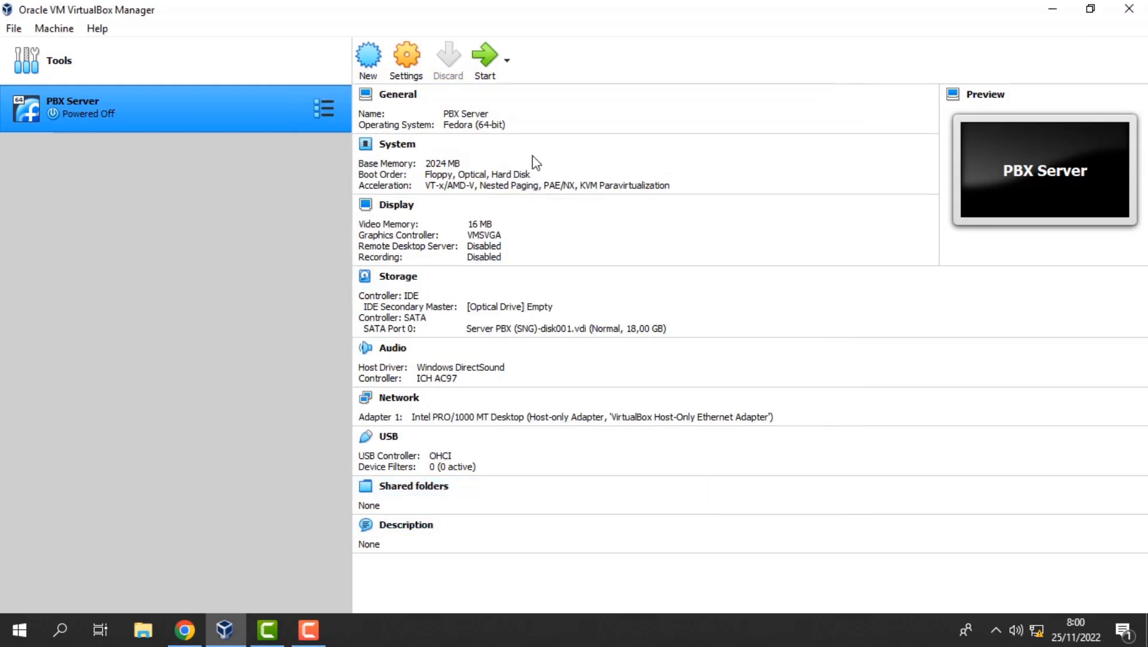
pyautogui.click(491, 52)
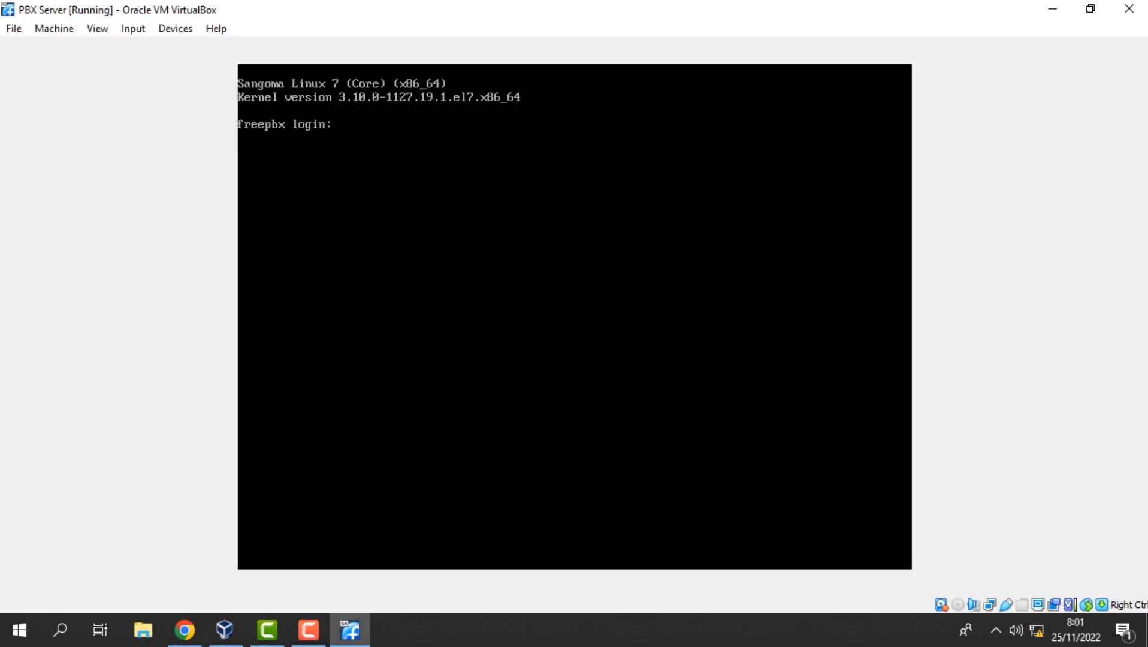
# Log in as root and enter vim /etc/sysconfig/network-scripts/ifcfg-eth0 at the prompt.
pyautogui.write('root')
pyautogui.press('Return')
pyautogui.press('Return')
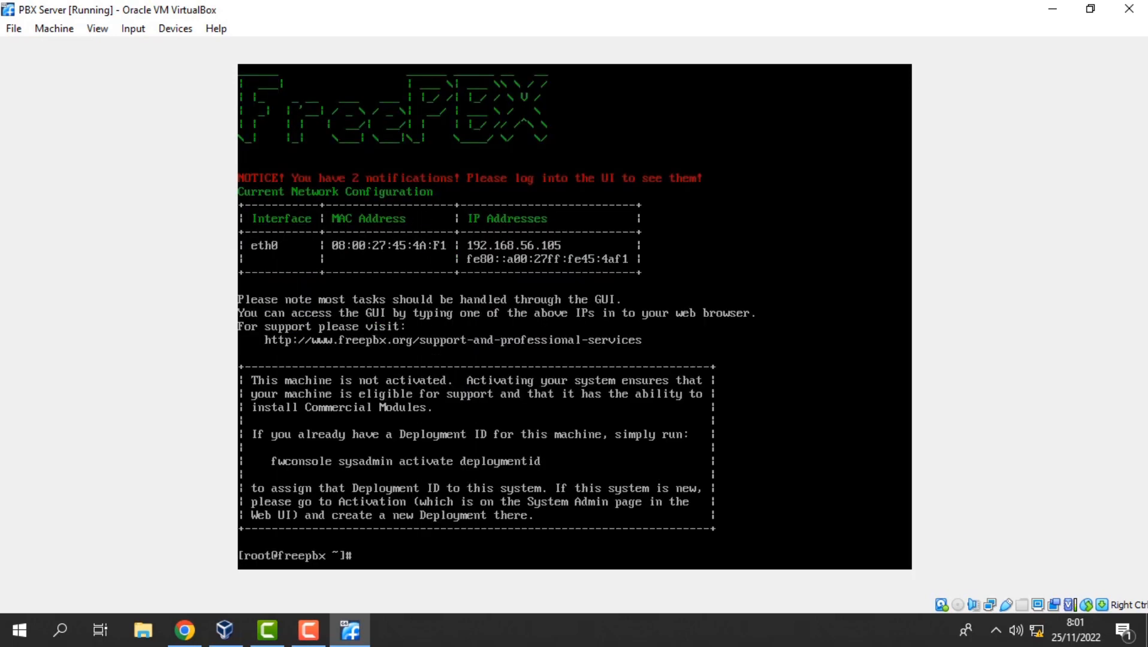
pyautogui.write('vim /etc/sysconfig')
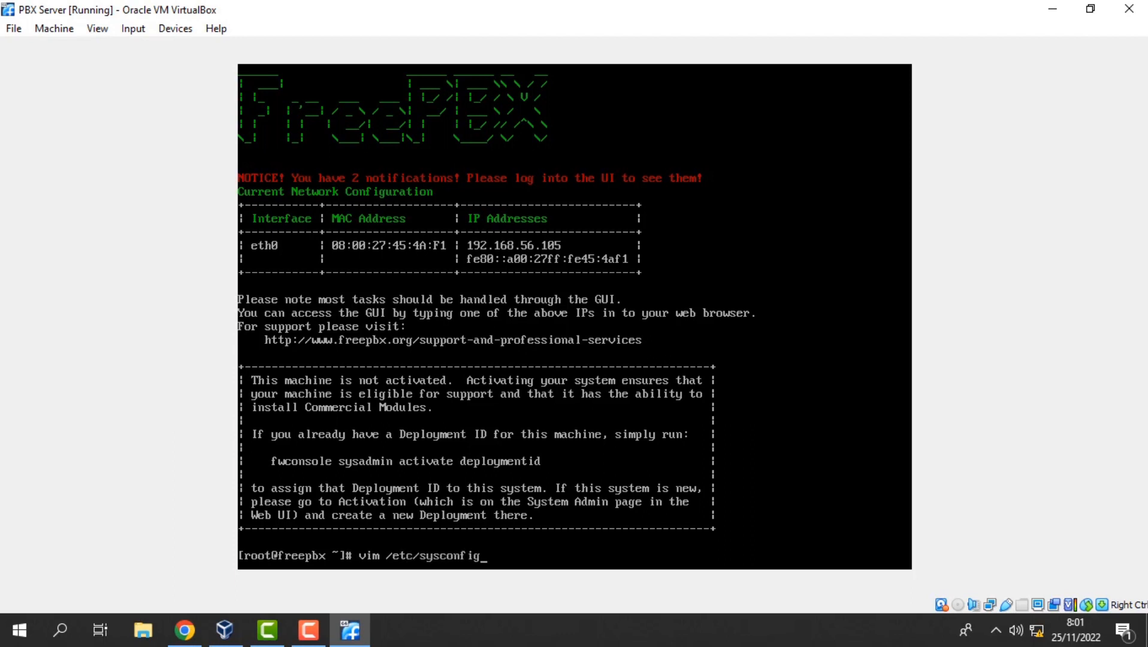
pyautogui.write('/network-scripts/')
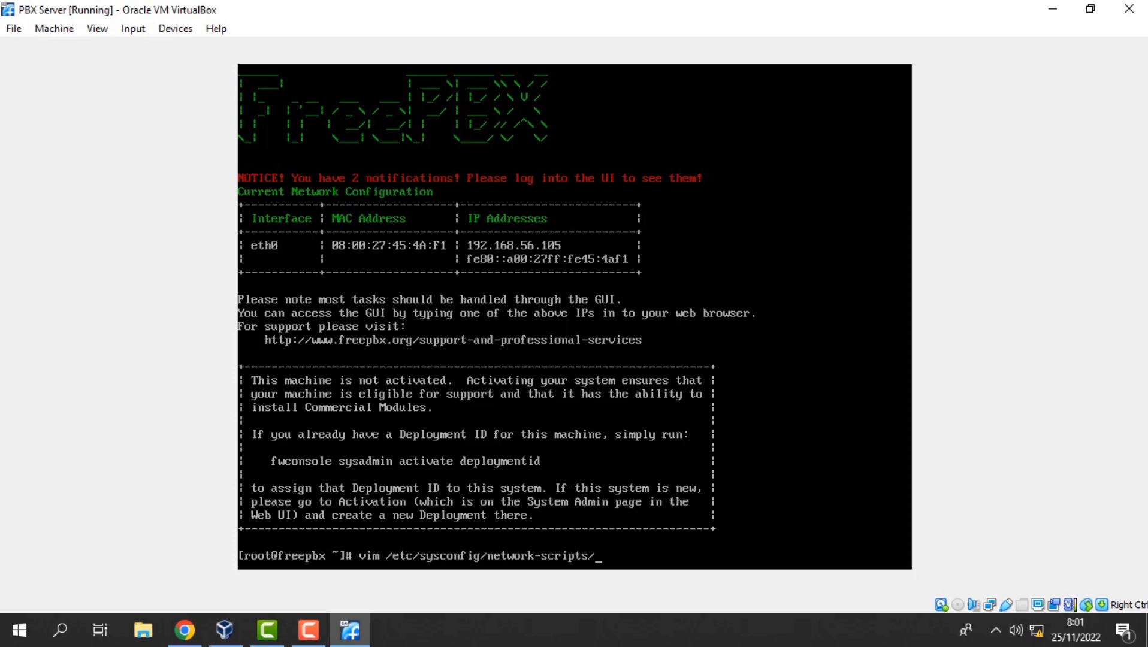
pyautogui.write('ifcfg-eth0')
# Open ifcfg-eth0 in vim and change BOOTPROTO from dhcp to "static".
pyautogui.press('Return')
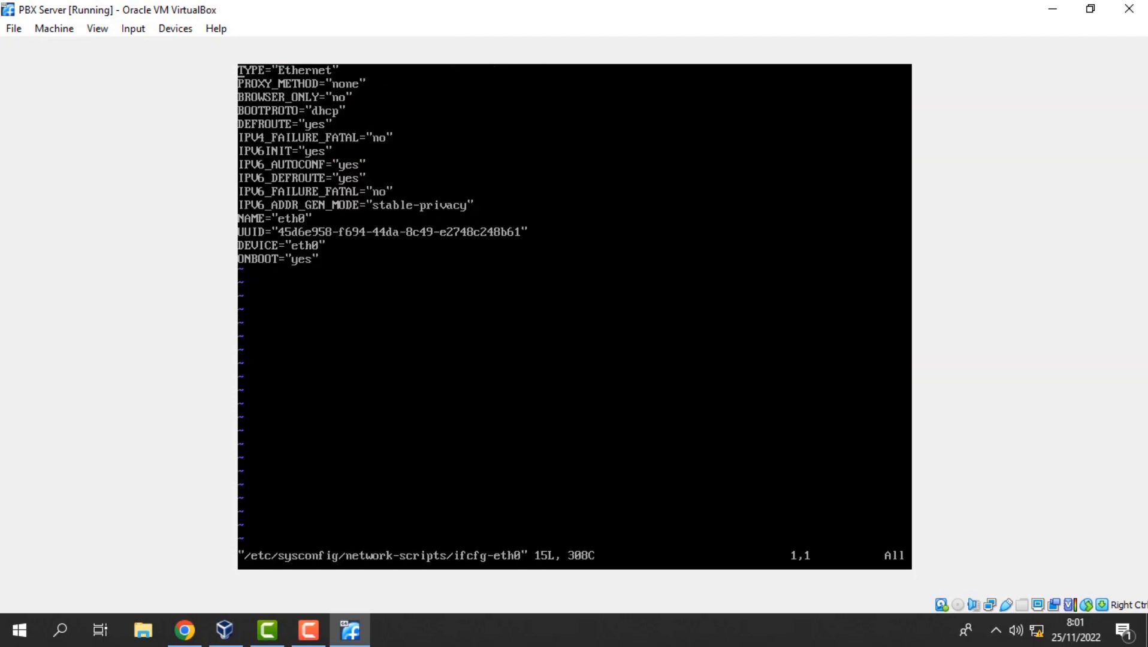
pyautogui.press('Down')
pyautogui.press('Down')
pyautogui.press('Down')
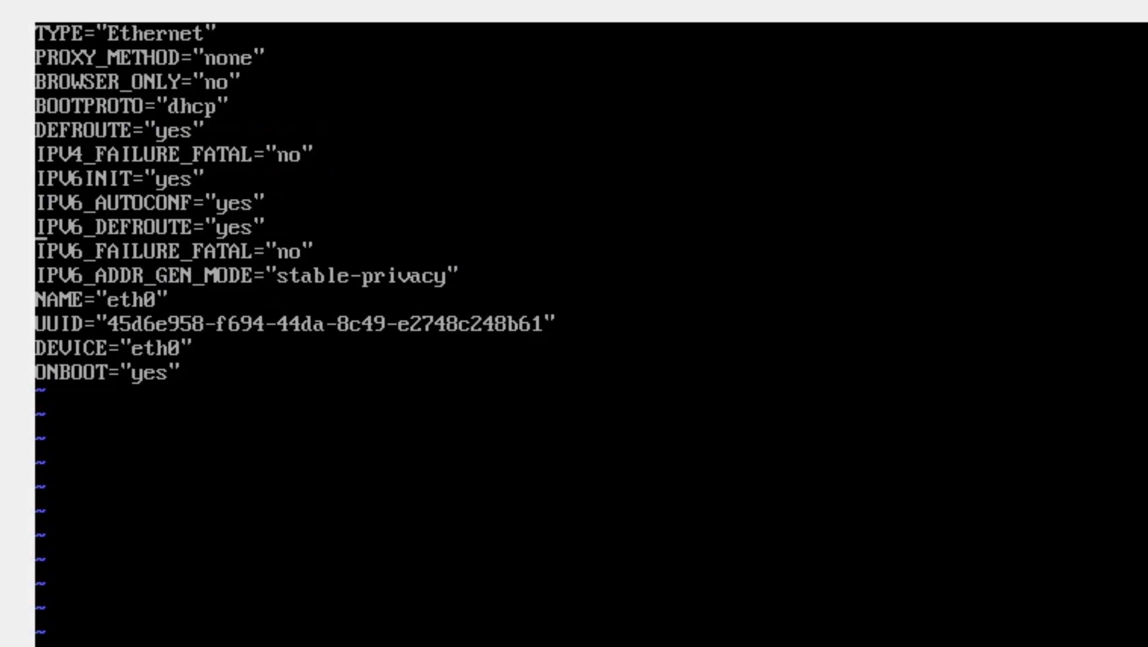
pyautogui.press('Up')
pyautogui.press('Up')
pyautogui.press('Right')
pyautogui.press('Right')
pyautogui.press('Right')
pyautogui.press('Right')
pyautogui.press('Right')
pyautogui.press('Right')
pyautogui.press('Right')
pyautogui.press('Right')
pyautogui.press('Right')
pyautogui.press('Right')
pyautogui.press('x')
pyautogui.press('x')
pyautogui.press('x')
pyautogui.press('x')
pyautogui.press('x')
pyautogui.press('x')
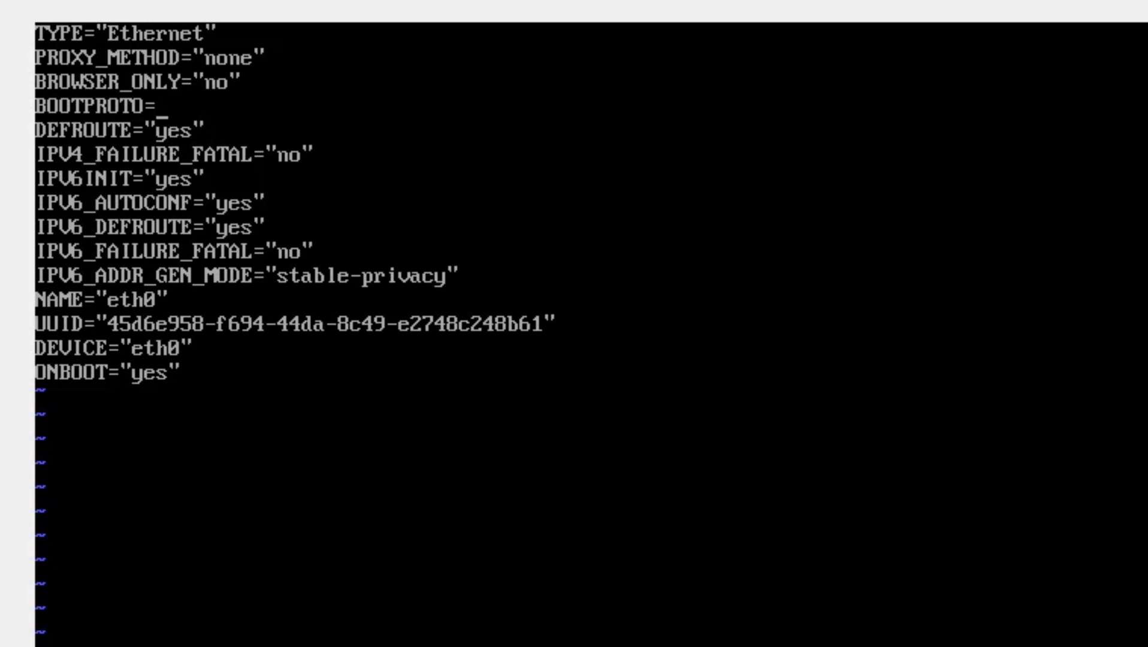
pyautogui.write('a""')
pyautogui.press('Left')
pyautogui.write('static')
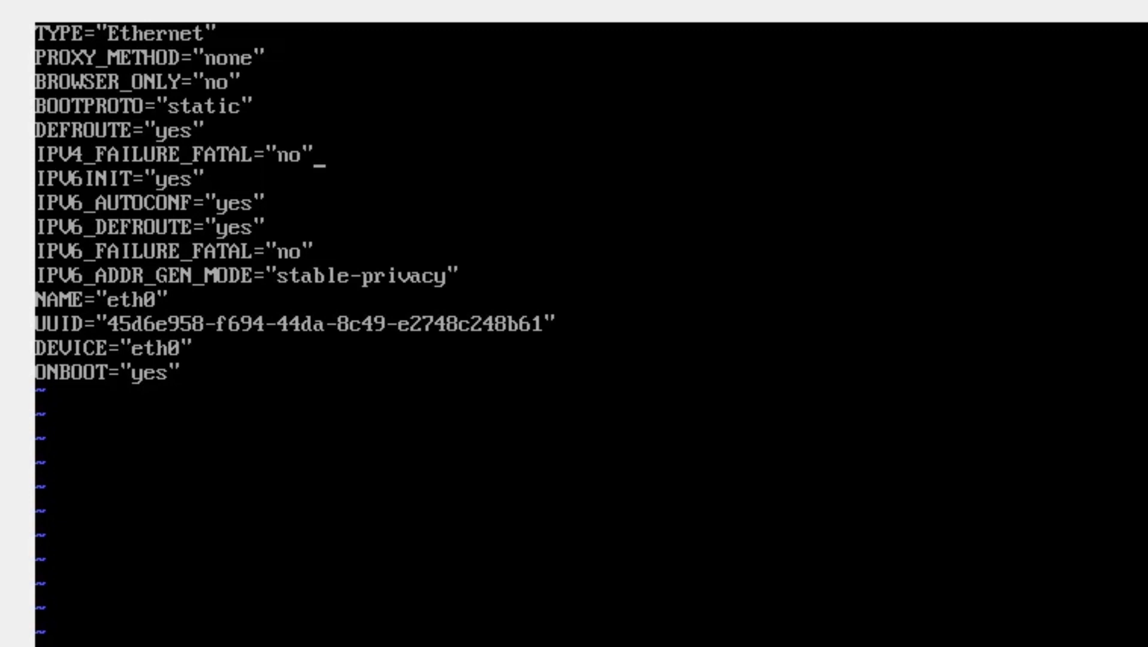
# Add IPADDR="192.168.100.254" and NETMASK="255.255.255.0", then save and quit with :wq.
pyautogui.press('Return')
pyautogui.write('IPADDR')
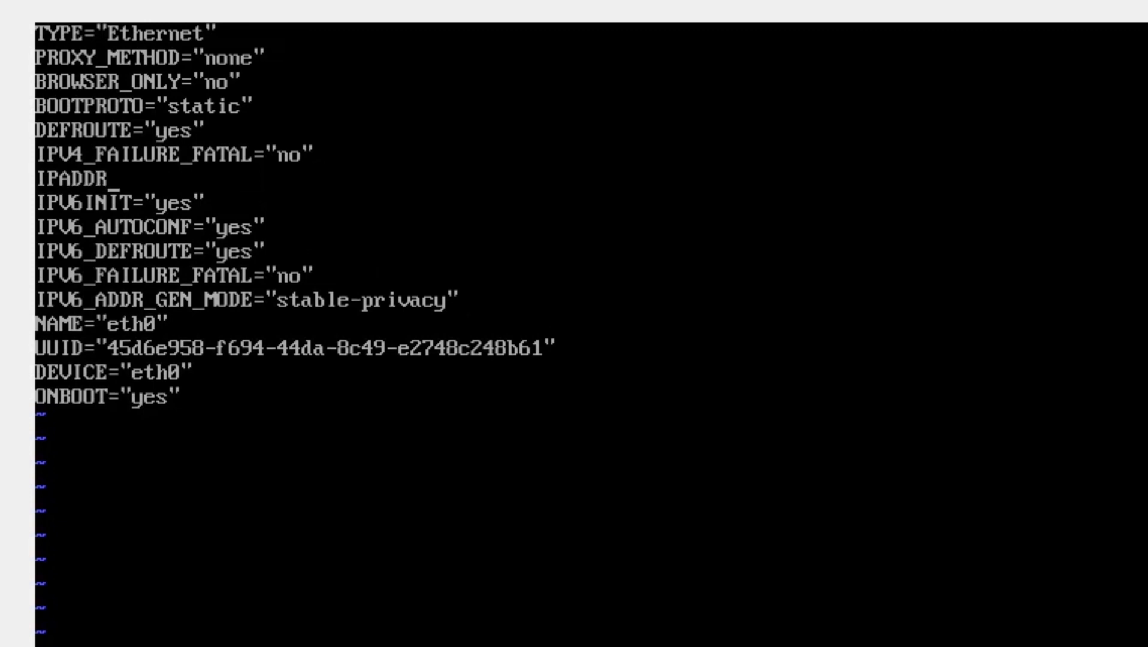
pyautogui.write('+')
pyautogui.write('=')
pyautogui.write('""')
pyautogui.write('192')
pyautogui.write('.168')
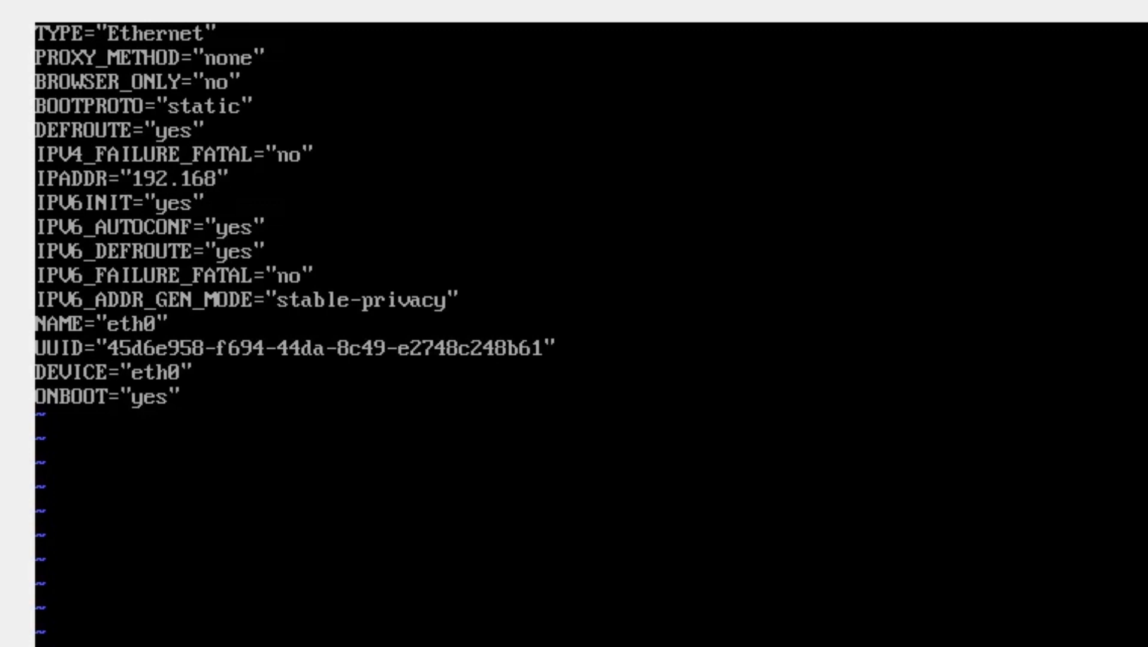
pyautogui.write('.')
pyautogui.write('100')
pyautogui.write('.254')
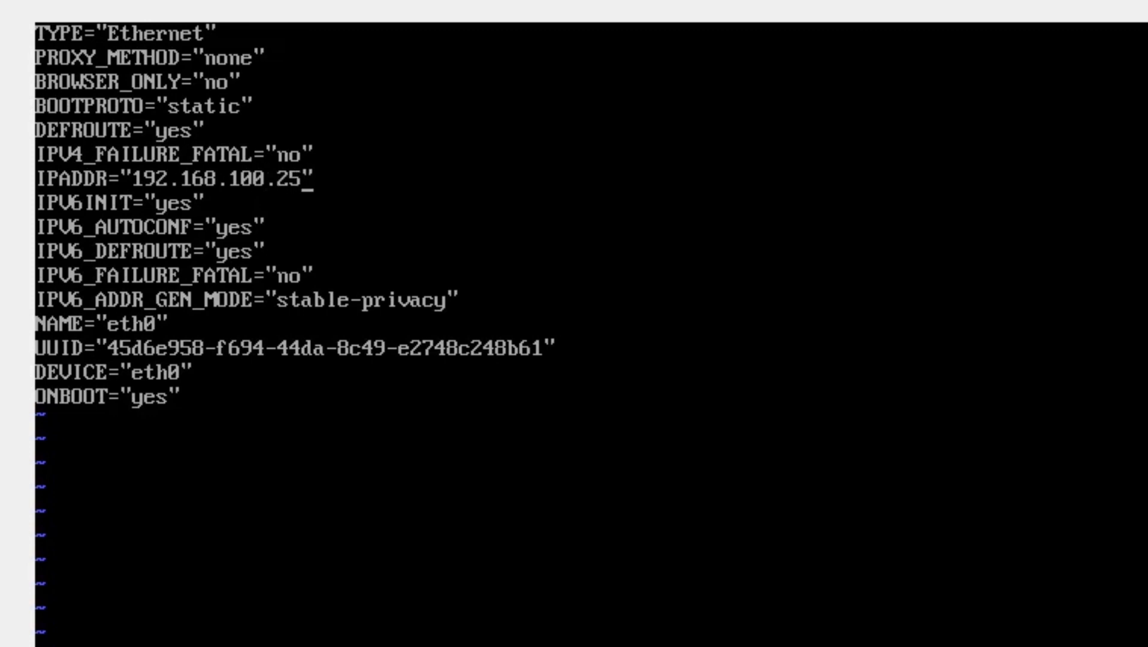
pyautogui.press('Right')
pyautogui.press('Return')
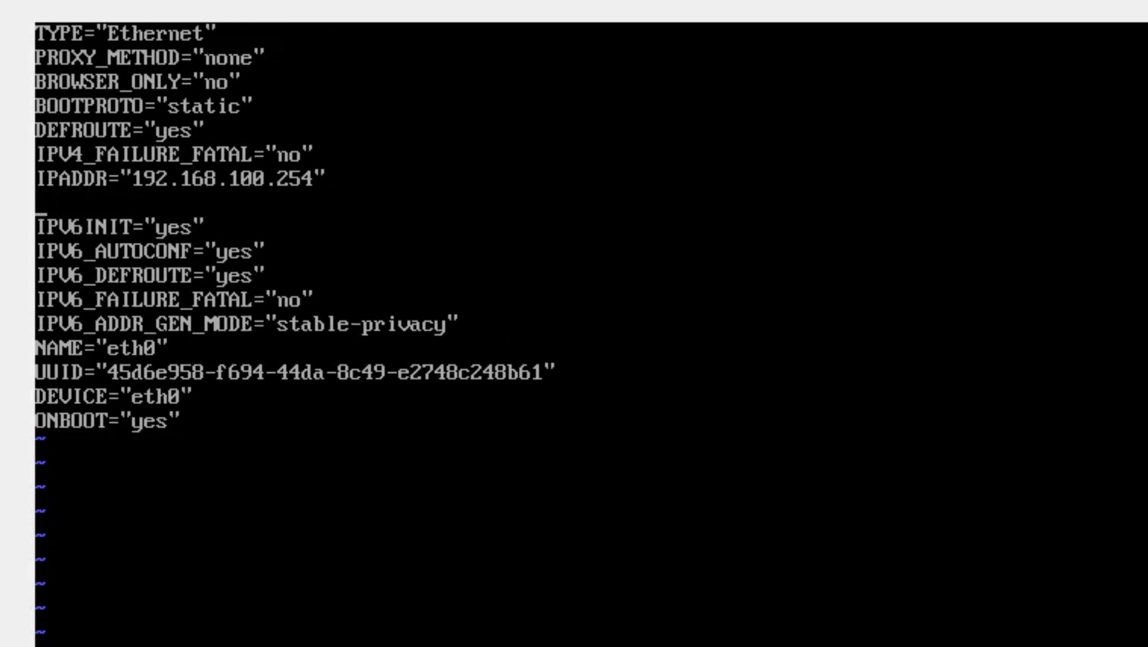
pyautogui.write('NETMASK')
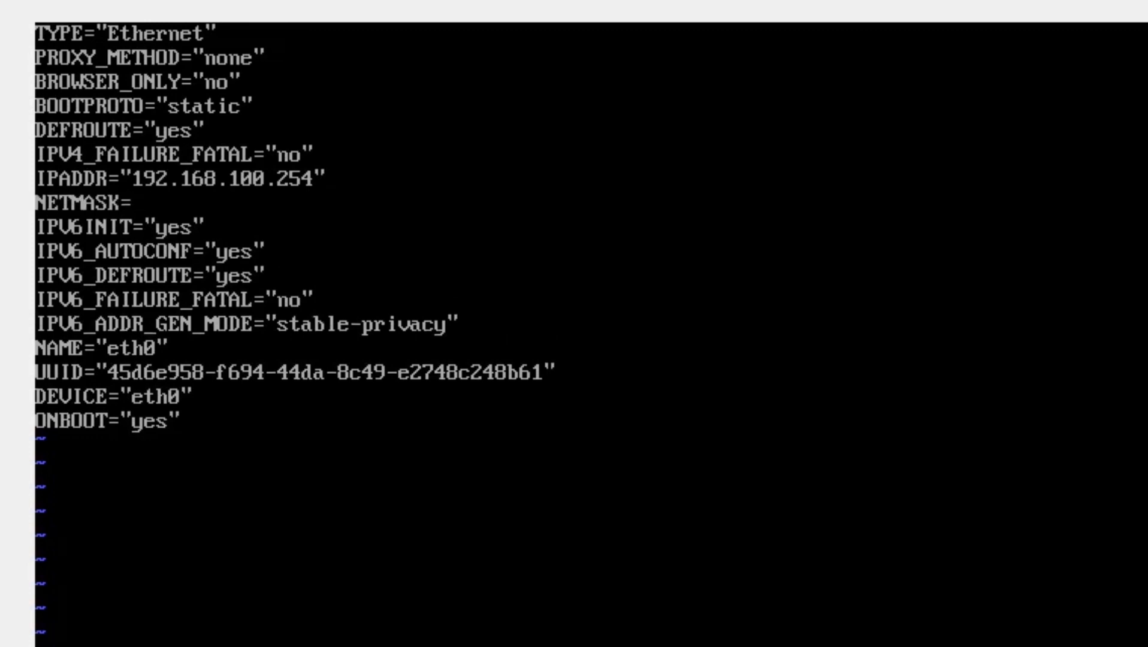
pyautogui.write('=""')
pyautogui.write('255.255.')
pyautogui.write('255.0')
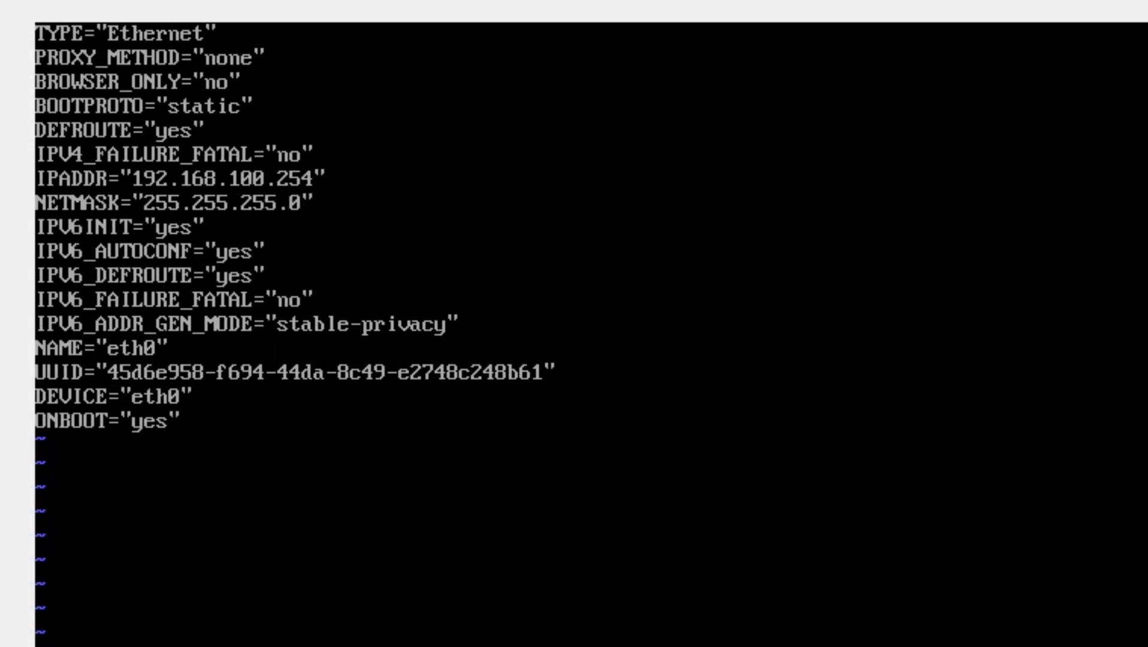
pyautogui.write('wq')
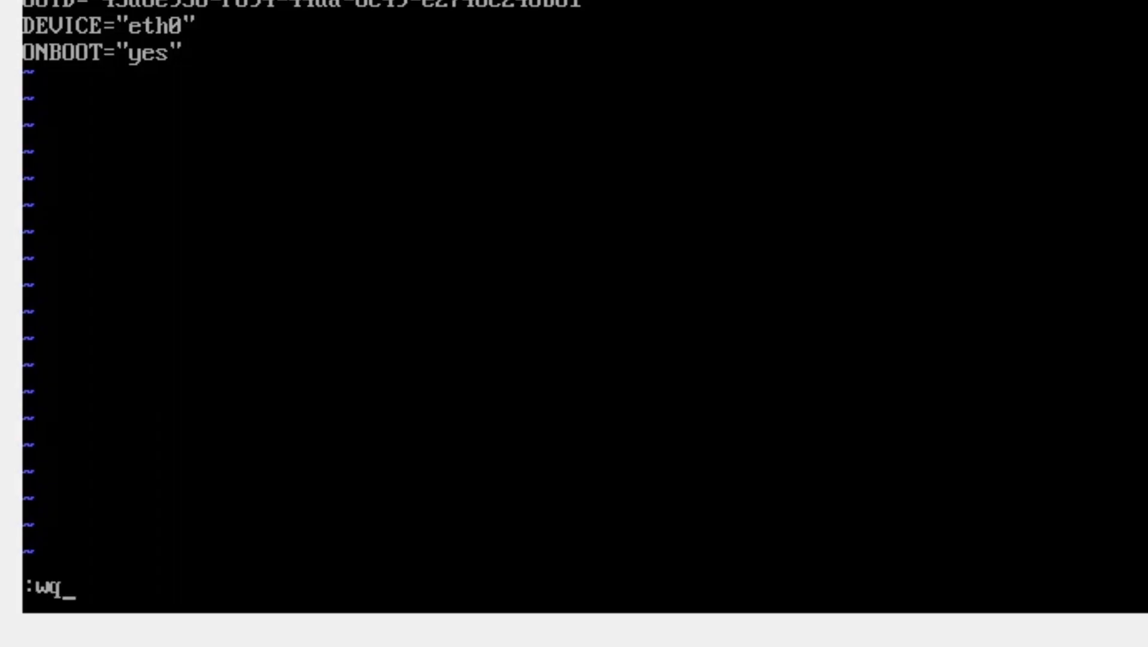
pyautogui.press('Return')
# Run service network restart, fixing the mistyped 'nwetwork' after the first attempt fails.
pyautogui.write('se')
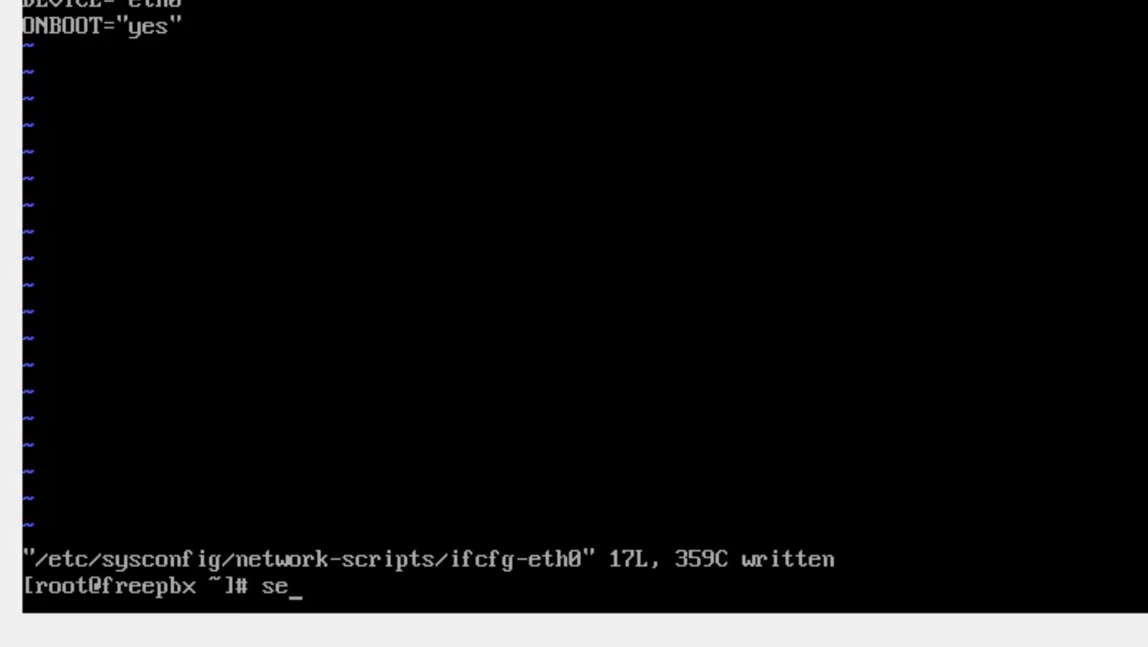
pyautogui.write('rvice nwet')
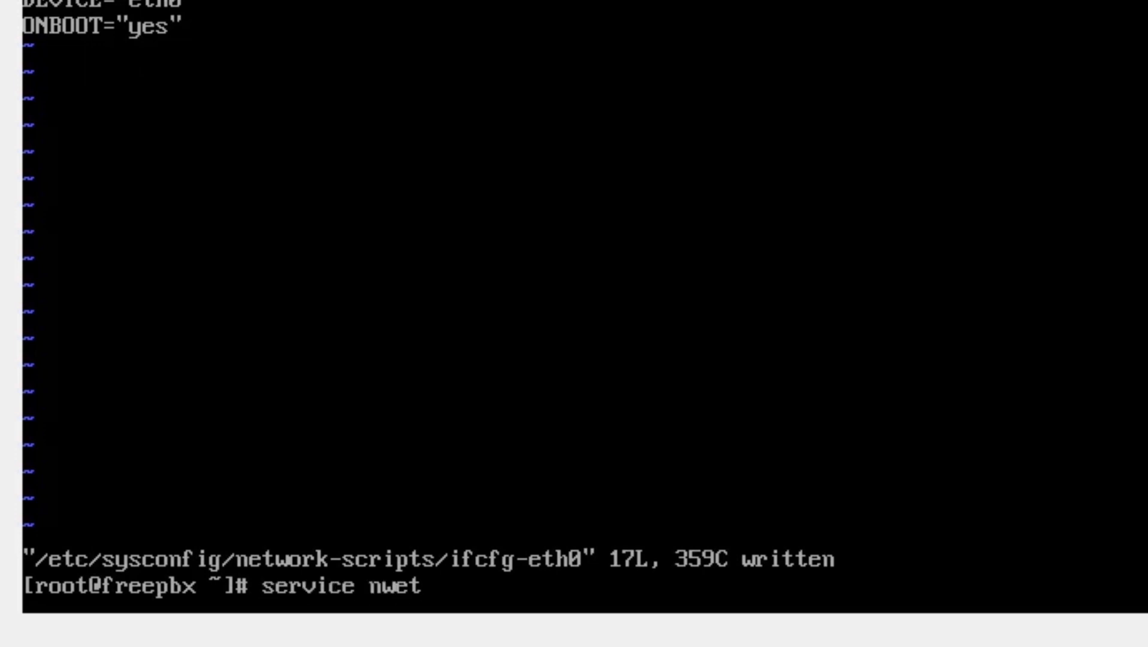
pyautogui.write('work r')
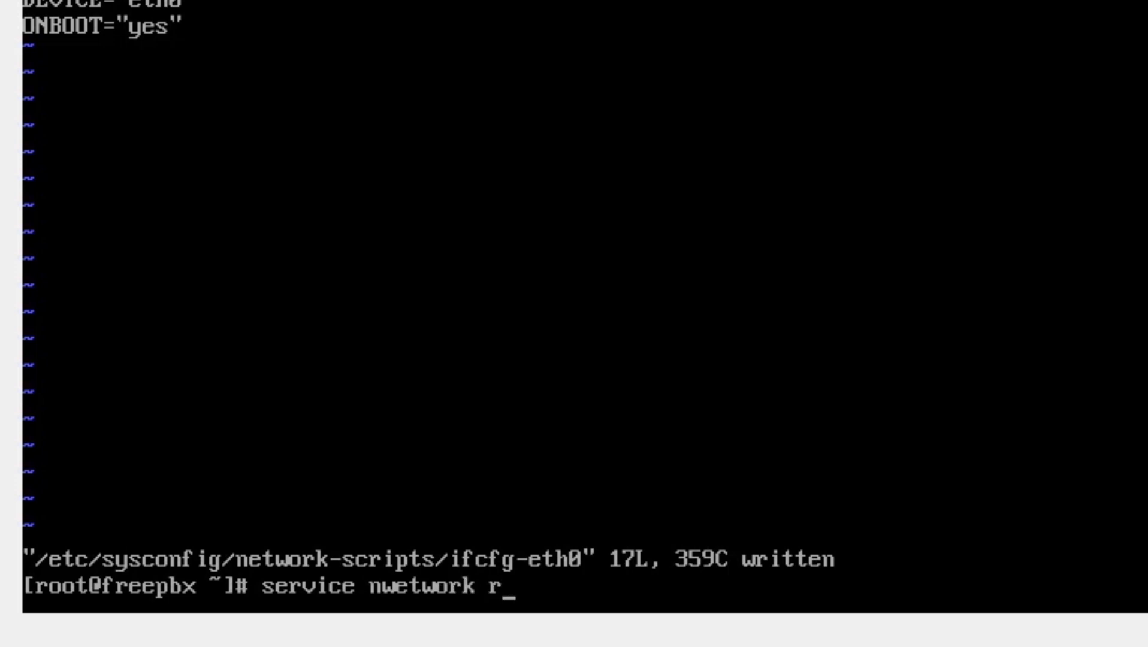
pyautogui.write('estart')
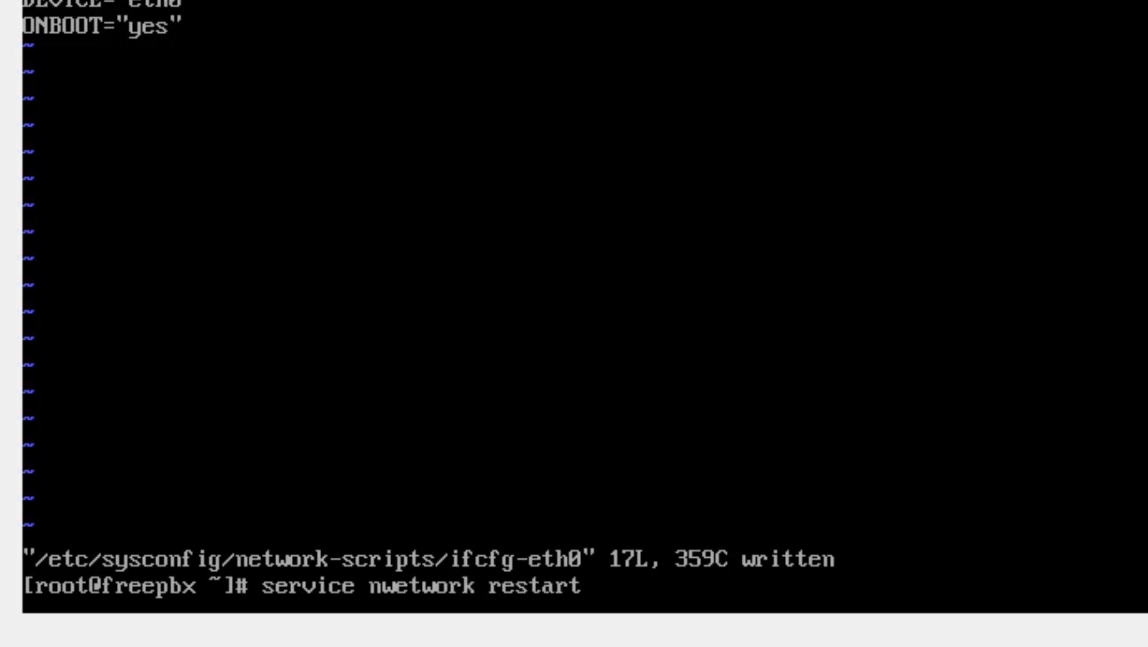
pyautogui.press('Return')
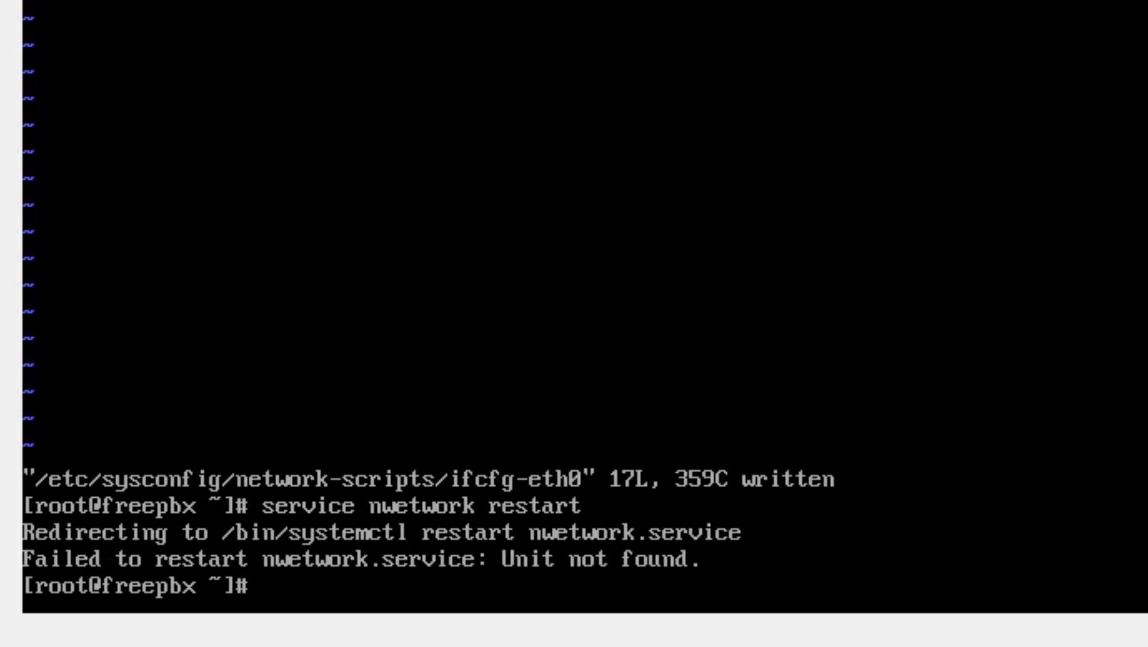
pyautogui.press('Up')
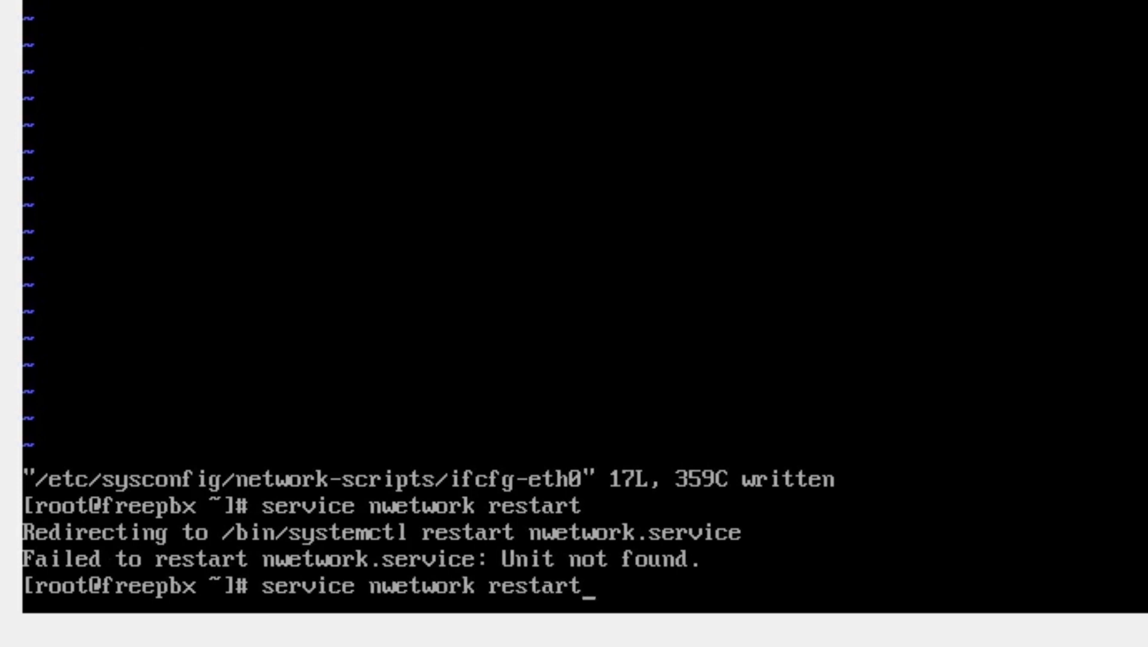
pyautogui.press('Left')
pyautogui.press('Left')
pyautogui.press('Left')
pyautogui.press('Left')
pyautogui.press('Left')
pyautogui.press('Left')
pyautogui.press('Left')
pyautogui.press('Left')
pyautogui.press('Left')
pyautogui.press('Left')
pyautogui.press('Left')
pyautogui.press('Left')
pyautogui.press('Left')
pyautogui.press('Left')
pyautogui.press('BackSpace')
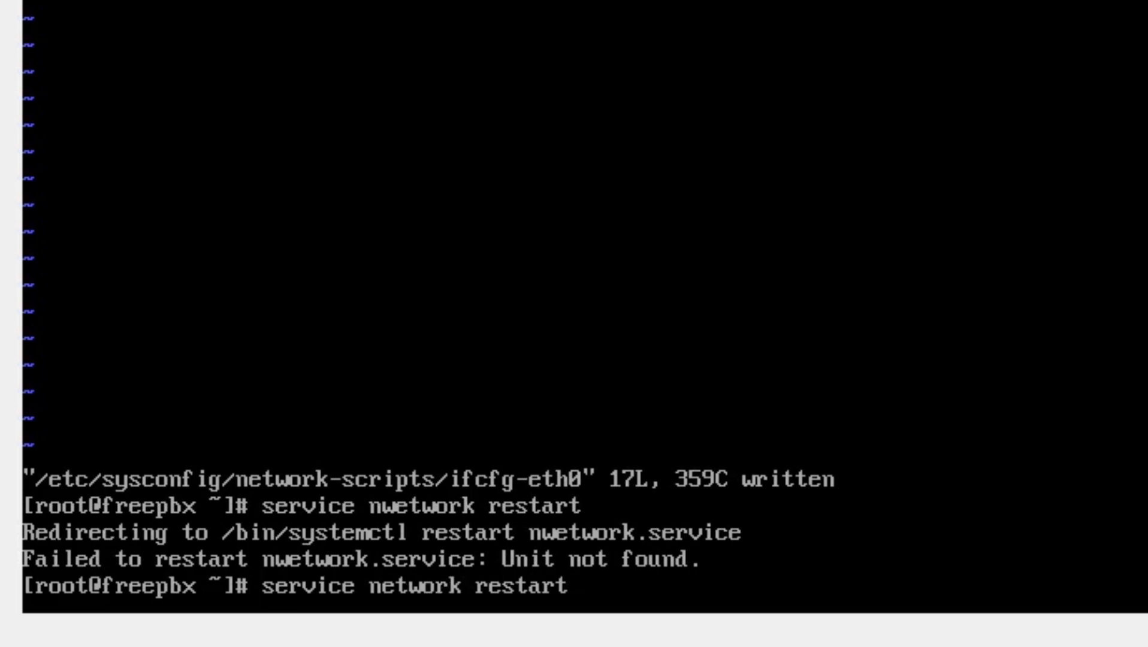
pyautogui.press('Return')
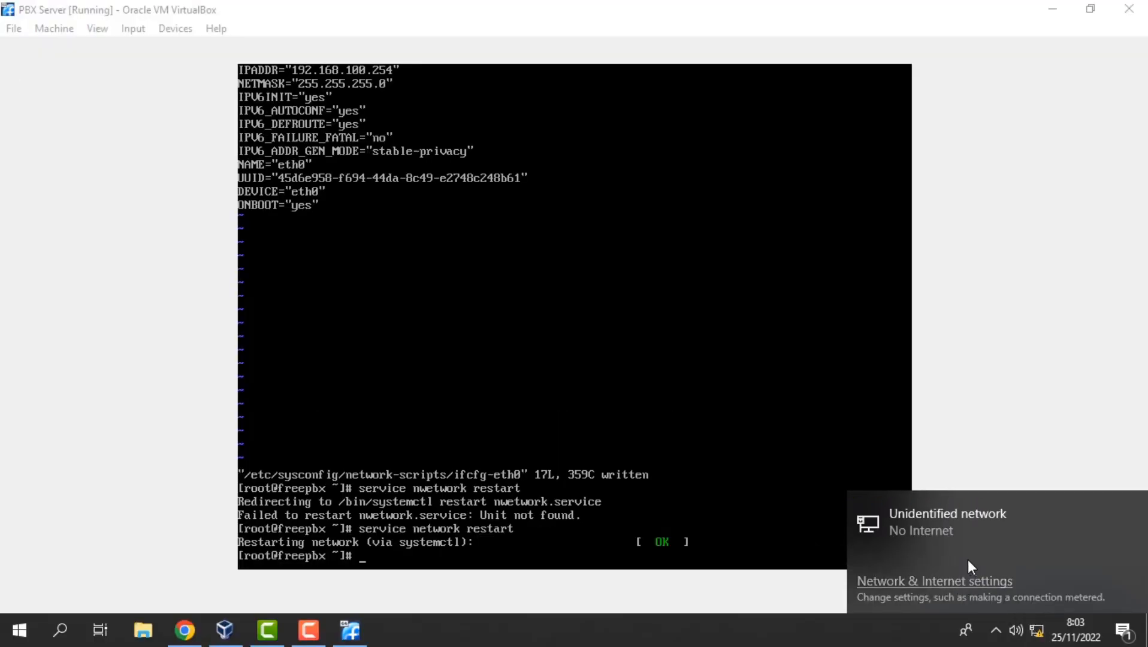
# Go from the network tray settings to the Network Connections adapter list.
pyautogui.click(954, 595)
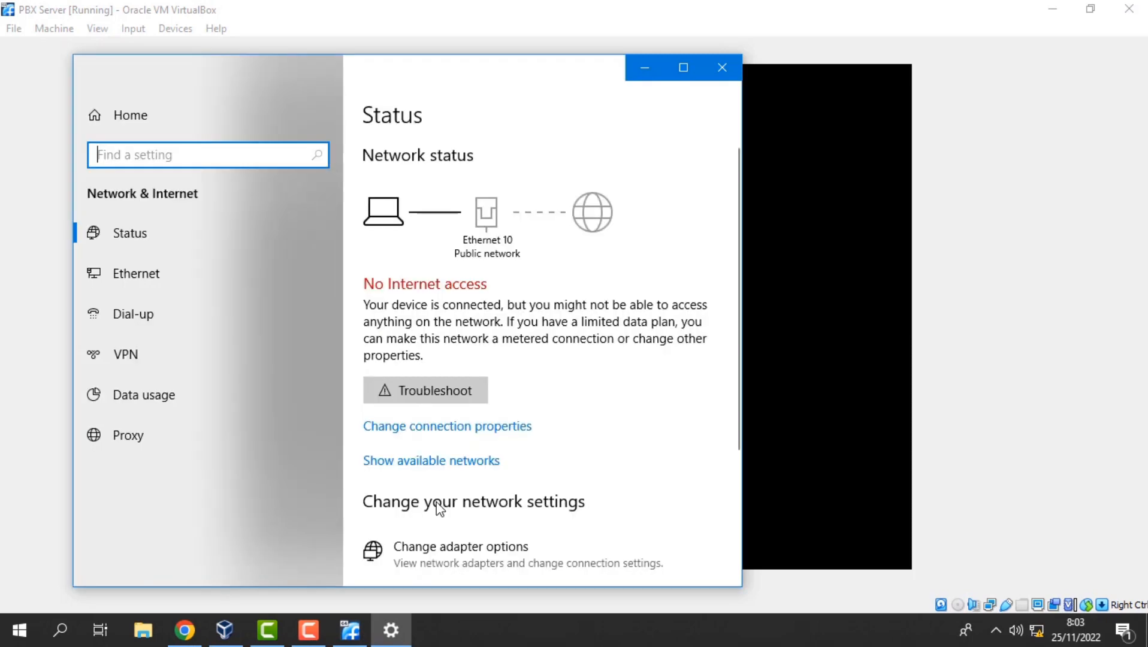
pyautogui.click(435, 561)
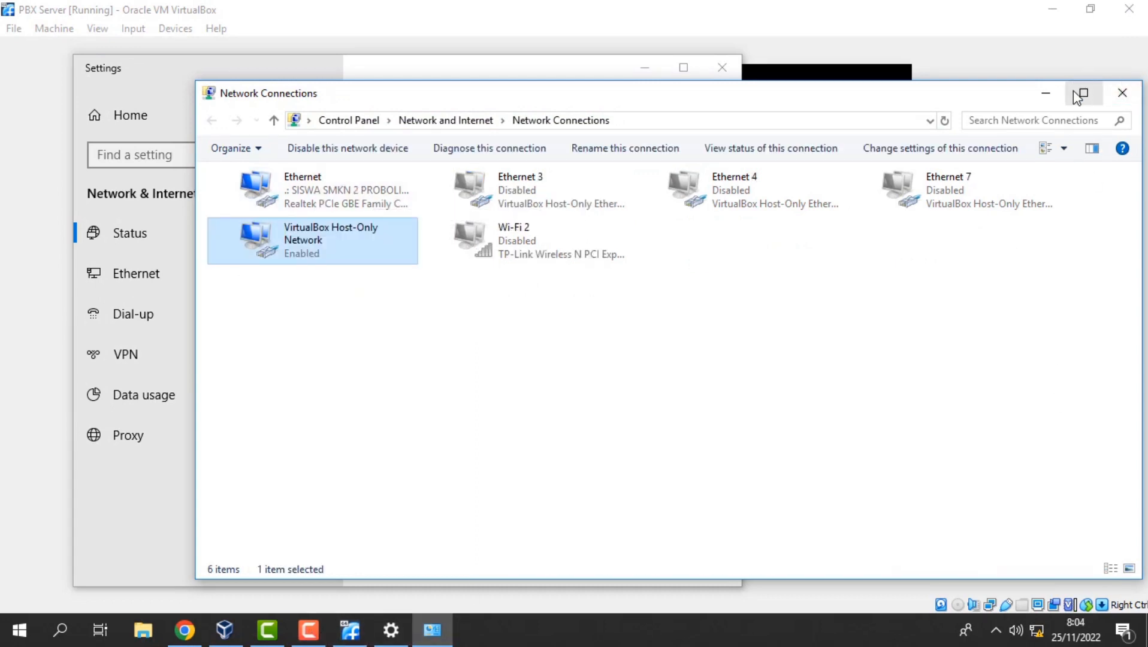
# Open the IPv4 properties of the VirtualBox Host-Only Network adapter.
pyautogui.click(1076, 94)
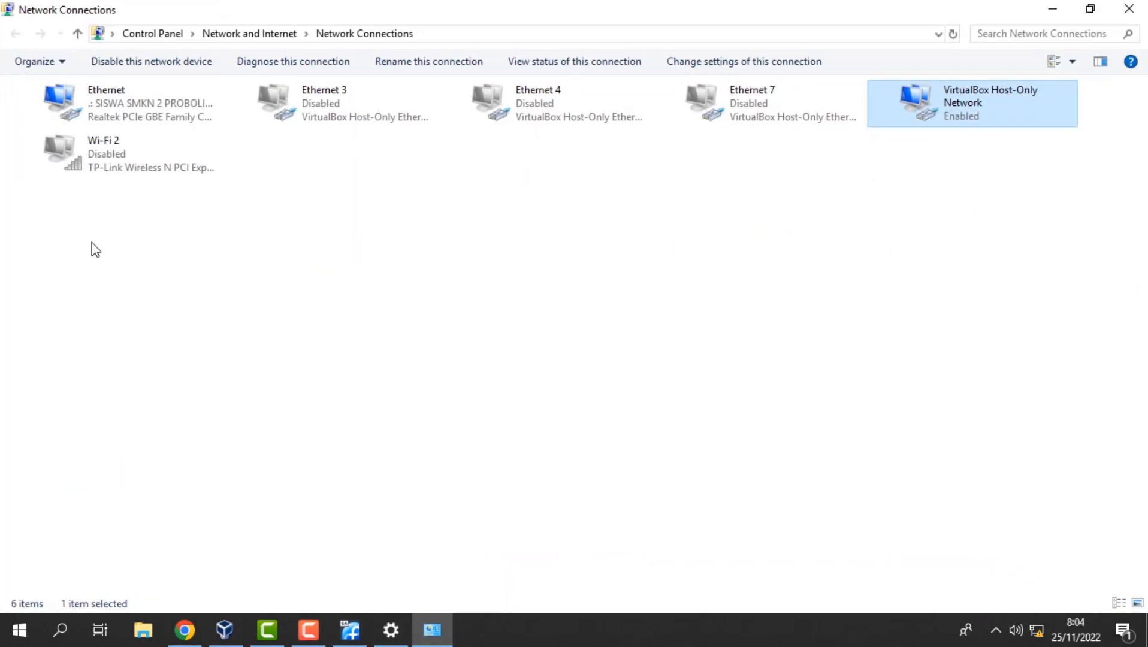
pyautogui.doubleClick(1003, 109)
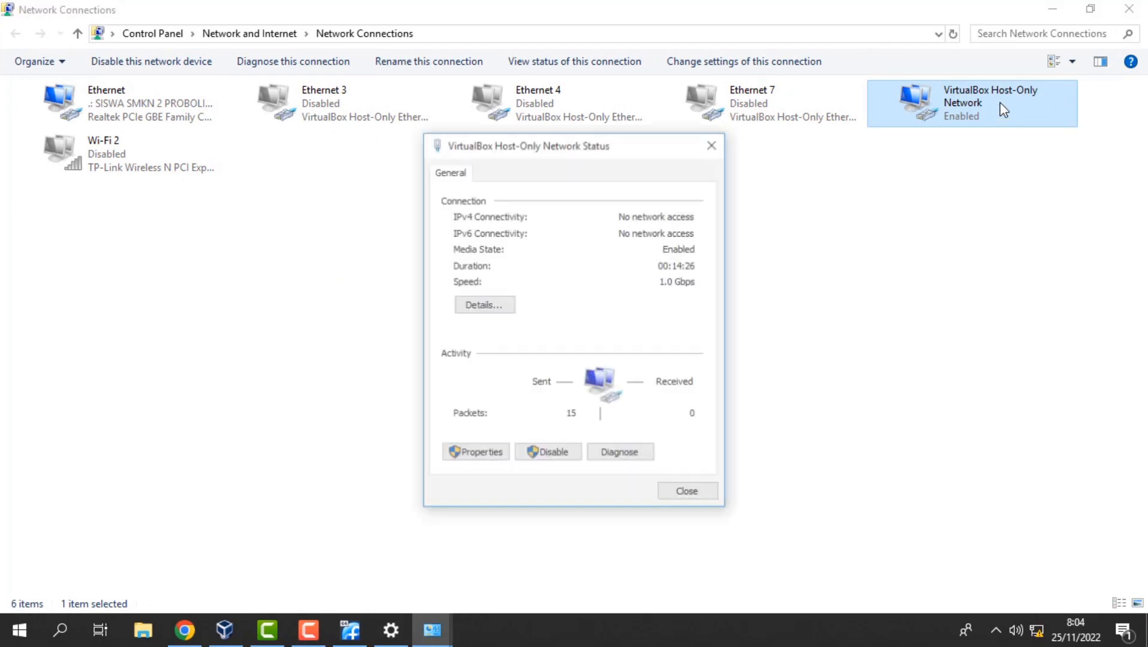
pyautogui.click(502, 456)
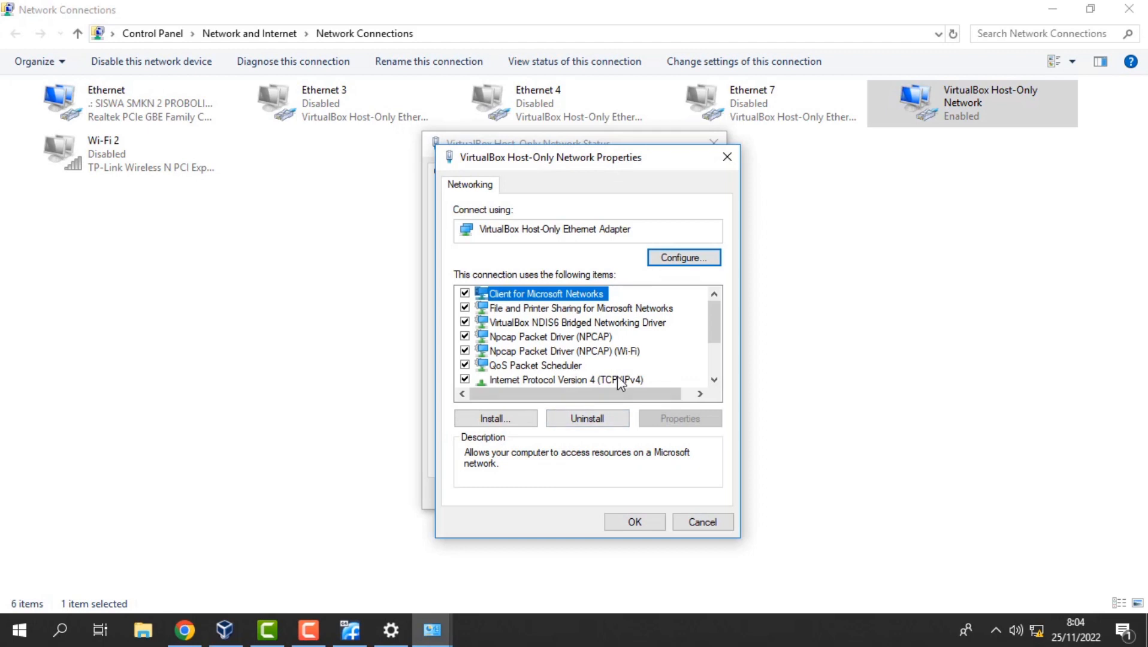
pyautogui.click(617, 379)
pyautogui.doubleClick(617, 377)
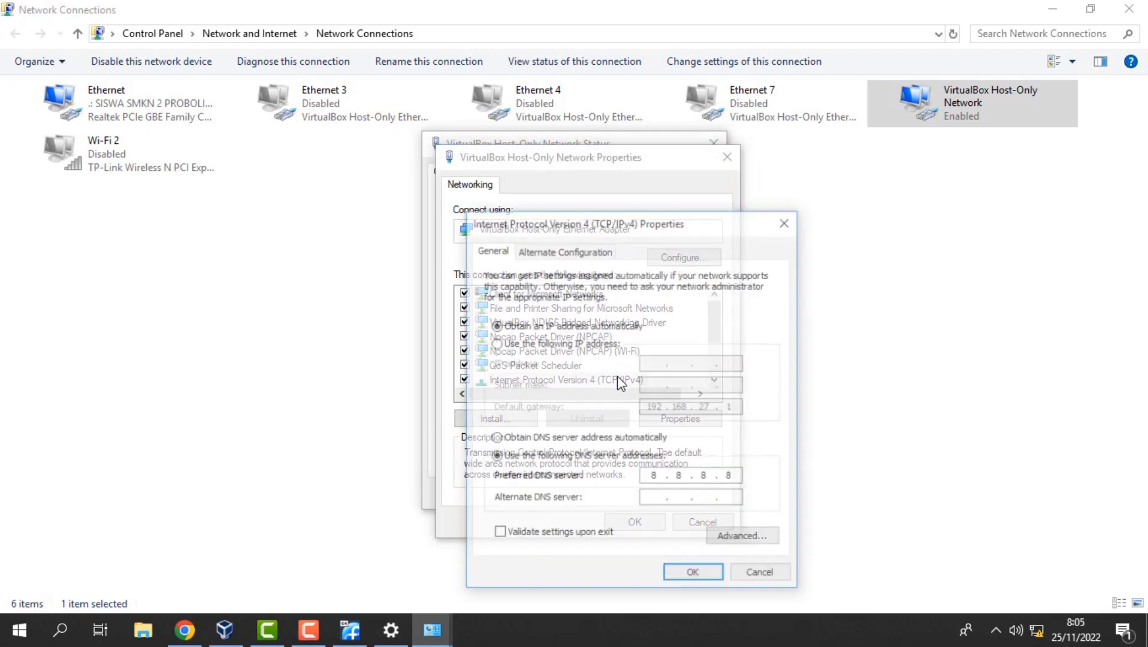
# Set static IP 192.168.100.2, mask 255.255.255.0, gateway 192.168.100.254, and confirm.
pyautogui.click(547, 344)
pyautogui.click(646, 365)
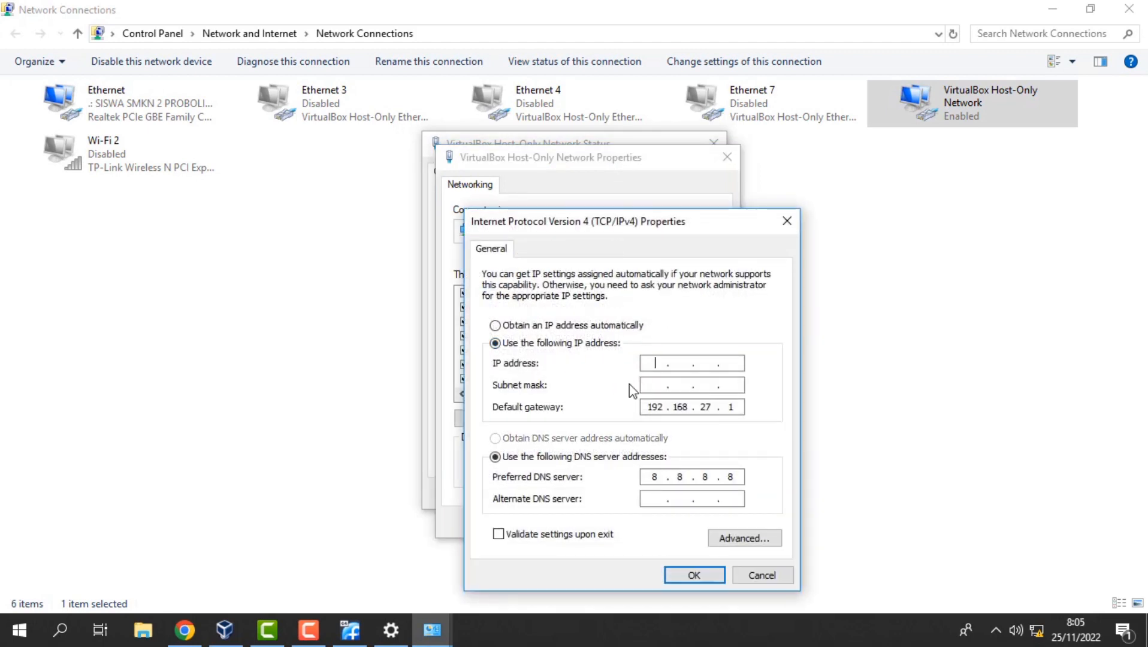
pyautogui.write('192 . 168 . 100 . 2')
pyautogui.click(659, 385)
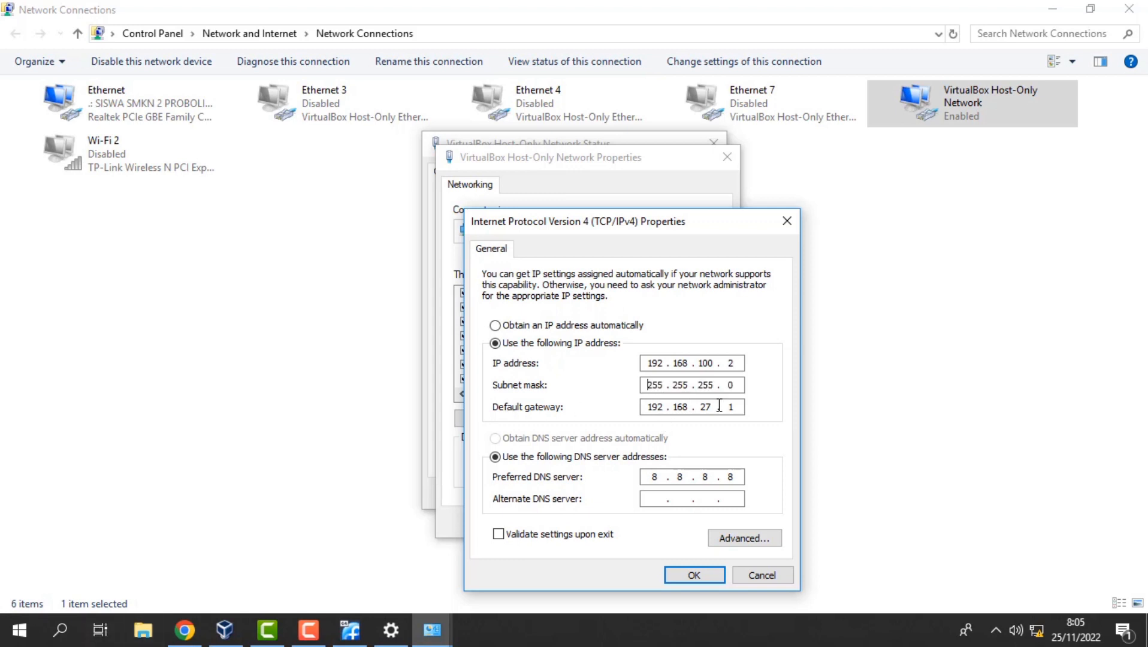
pyautogui.press('Tab')
pyautogui.press('Right')
pyautogui.write('00')
pyautogui.click(693, 578)
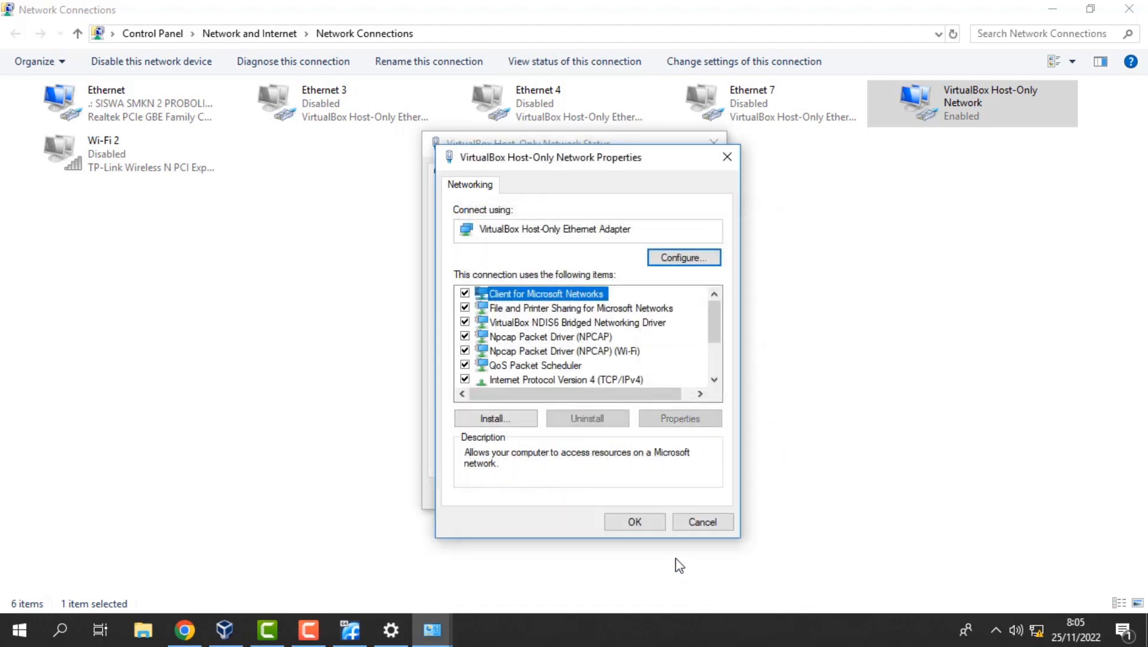
pyautogui.click(658, 522)
pyautogui.click(688, 494)
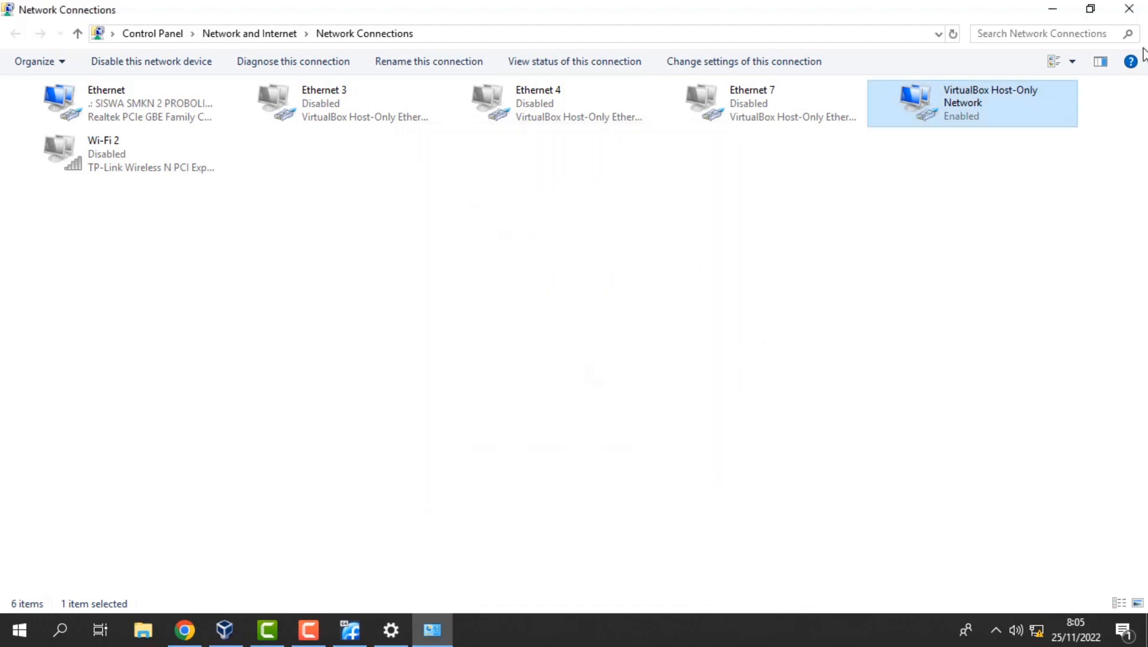
# Close Network Connections, Settings and VirtualBox Manager, minimize the VM, and open Chrome.
pyautogui.click(1142, 18)
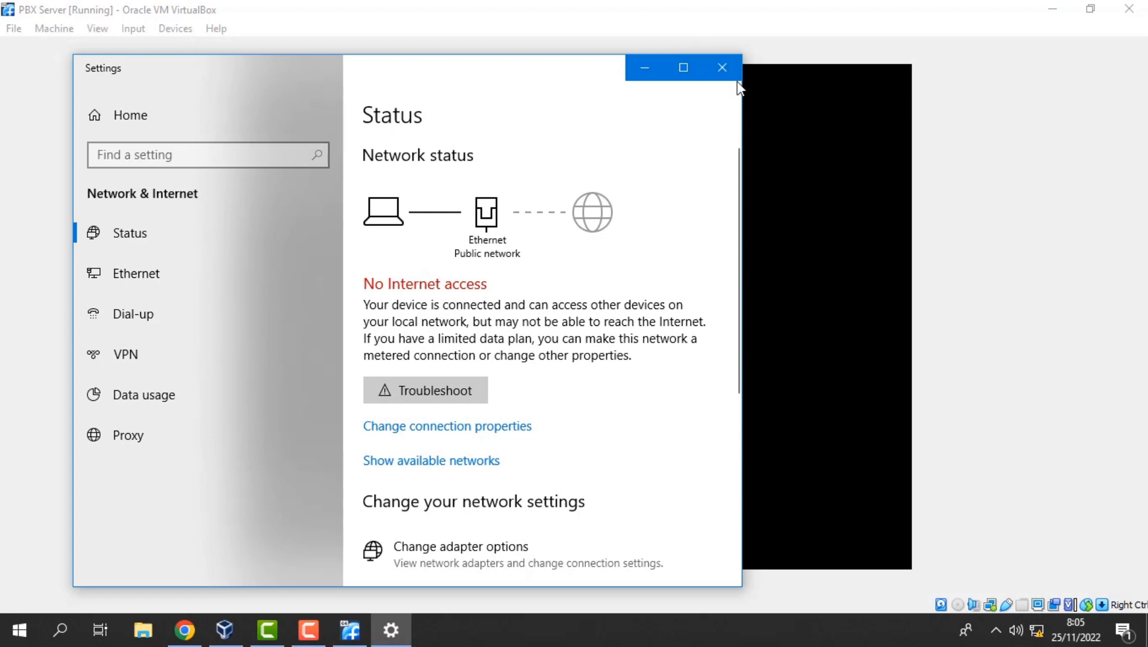
pyautogui.click(732, 67)
pyautogui.click(1053, 9)
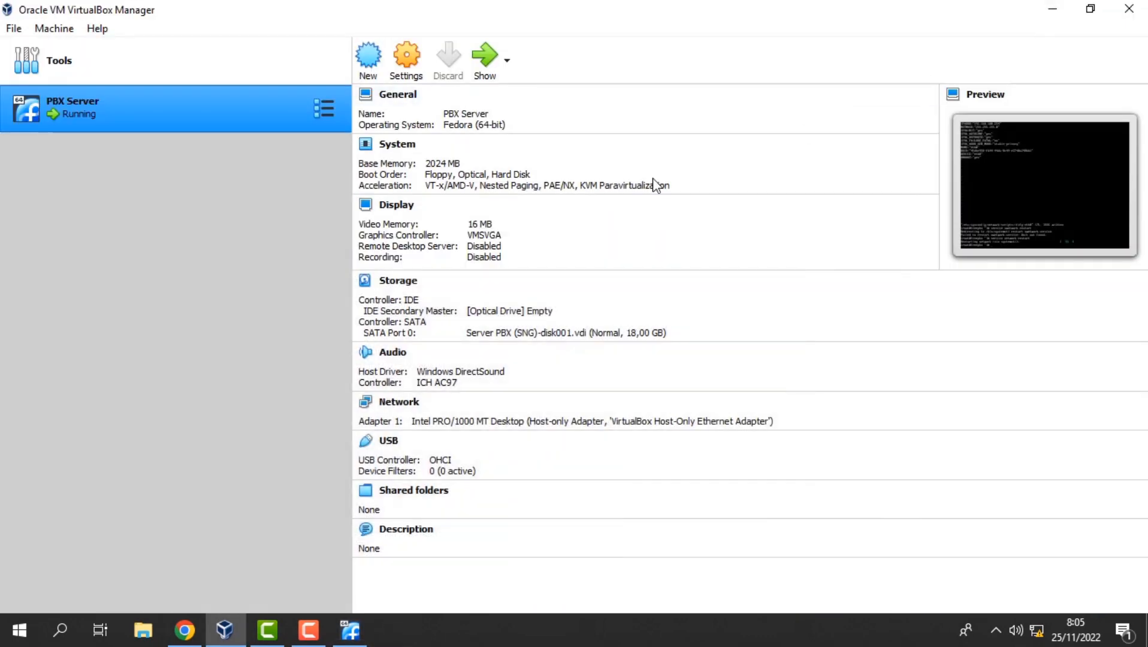
pyautogui.click(1142, 7)
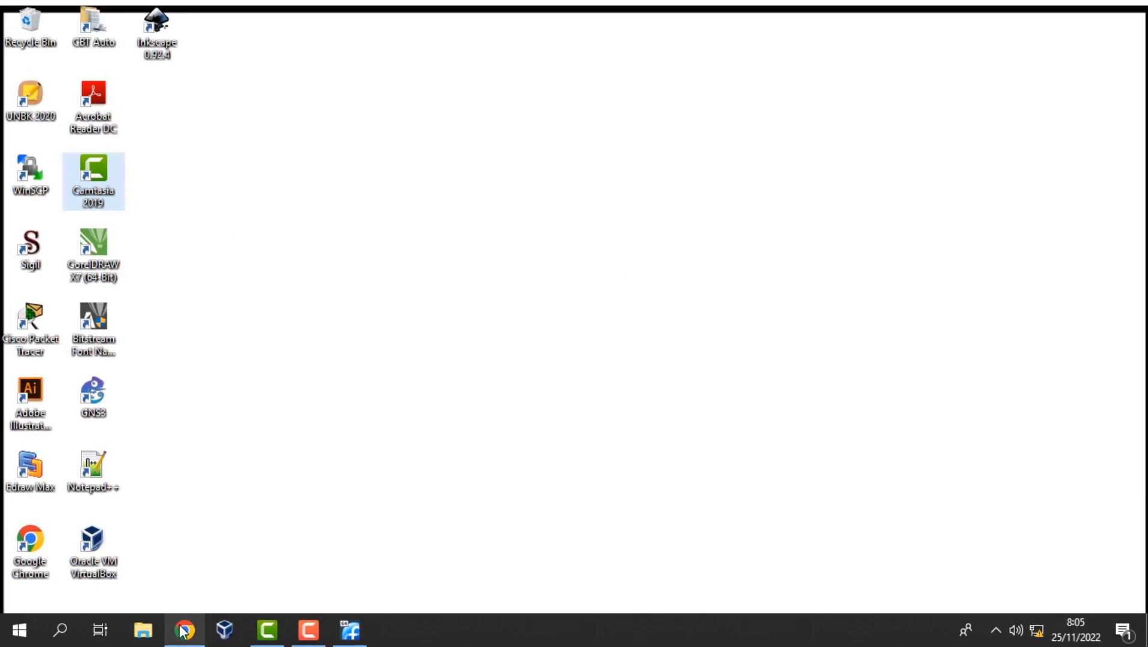
pyautogui.click(180, 627)
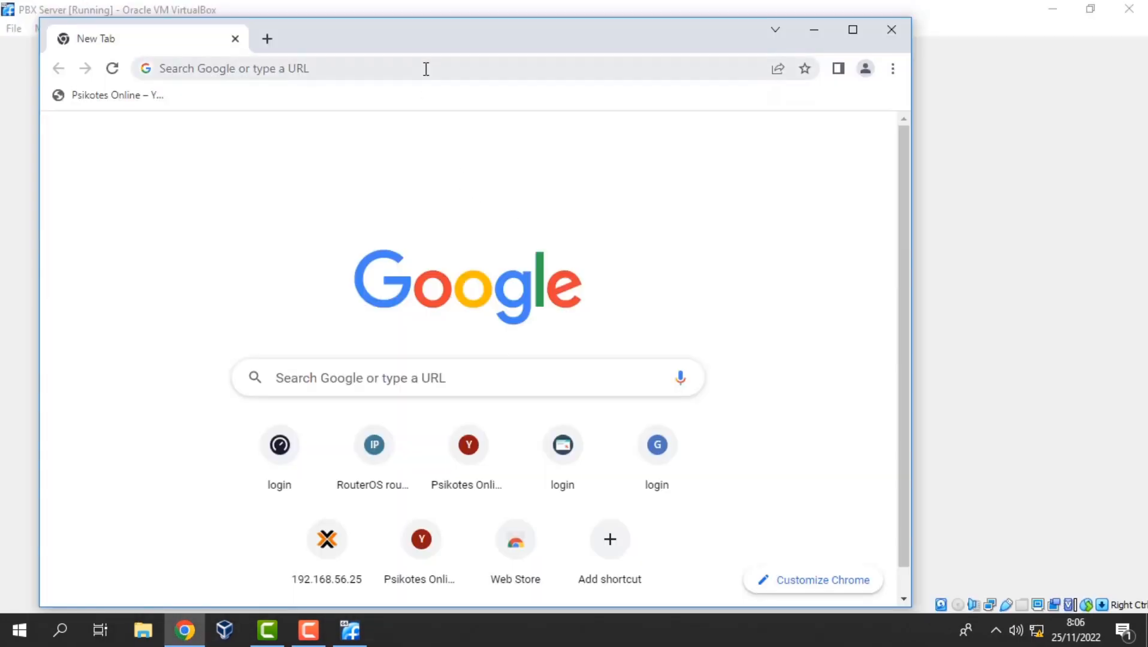
pyautogui.click(426, 69)
# Load the FreePBX web interface at 192.168.100.254 in Chrome.
pyautogui.write('19')
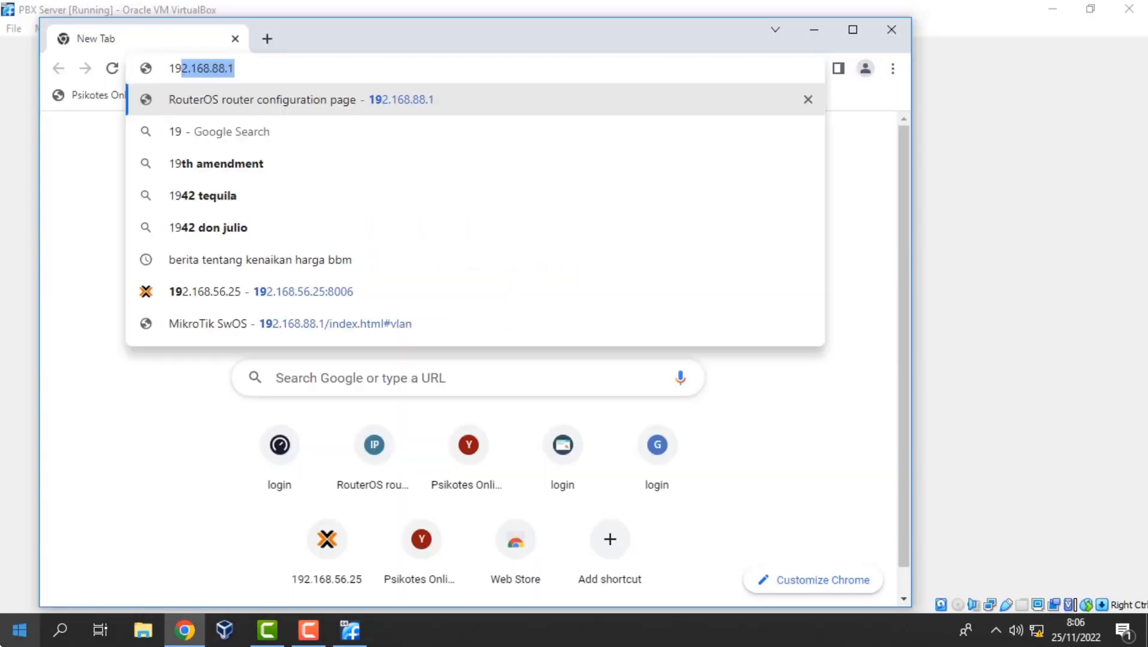
pyautogui.write('2.168.100.254')
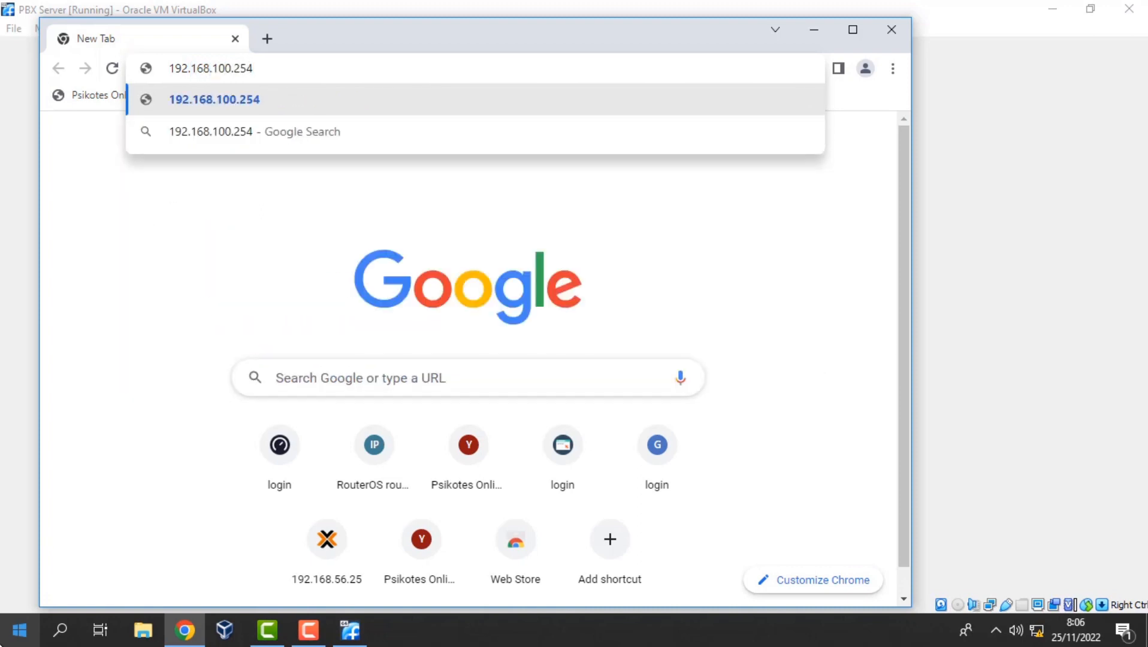
pyautogui.press('Return')
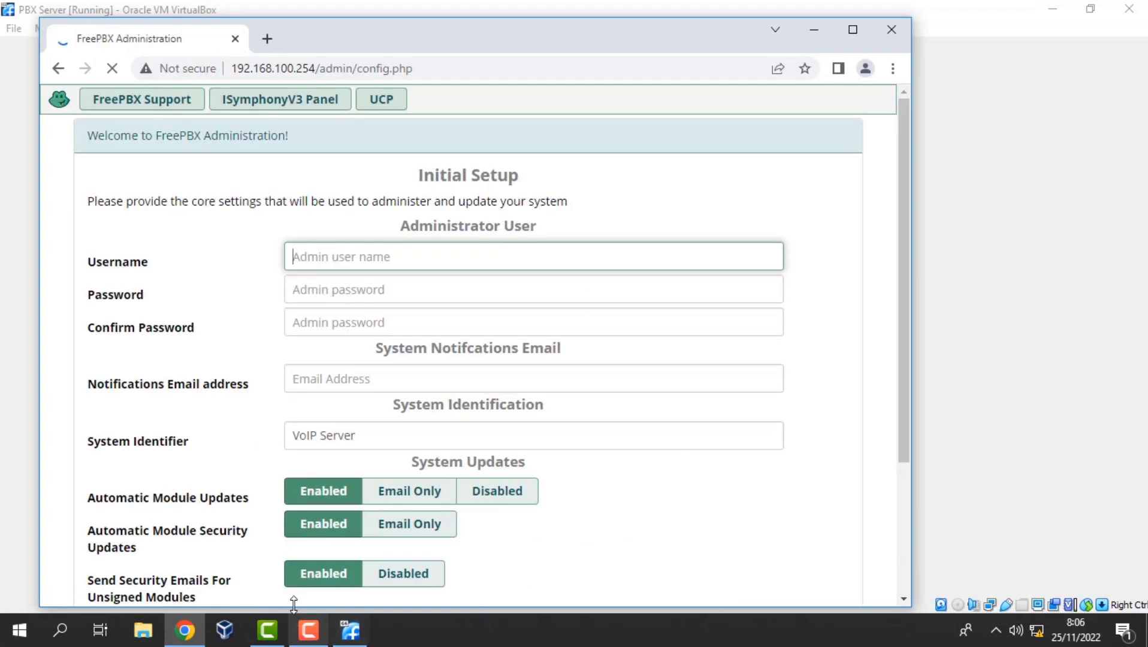
# Fill in the admin username, password, confirmation and notification e-mail, then submit the setup form.
pyautogui.write('kel')
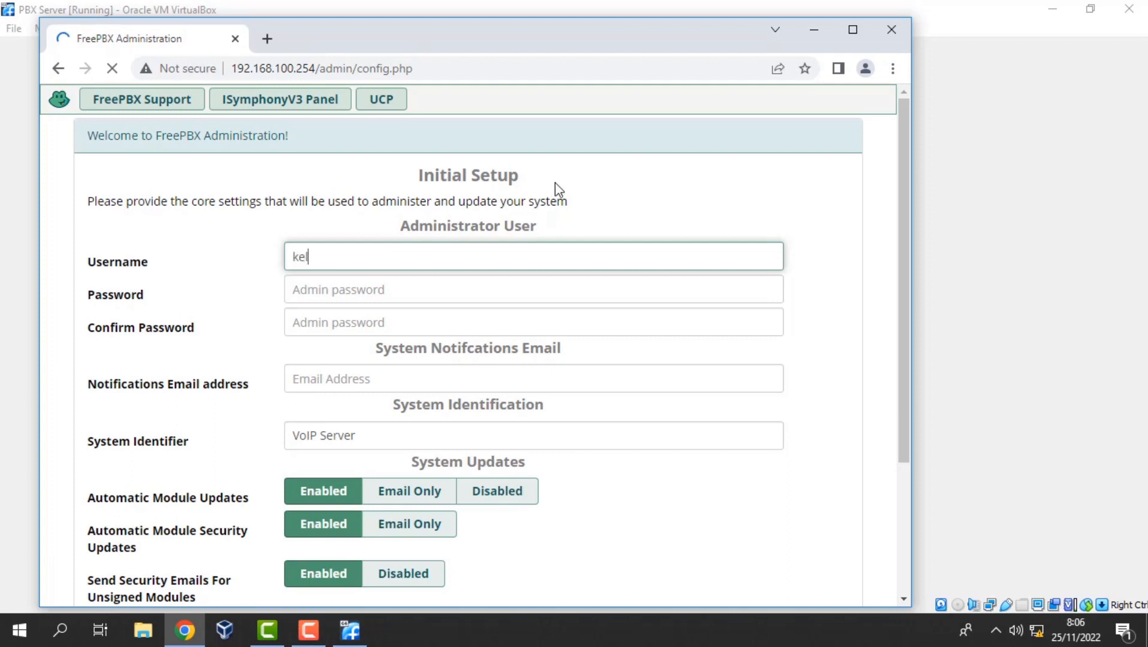
pyautogui.write('ompok')
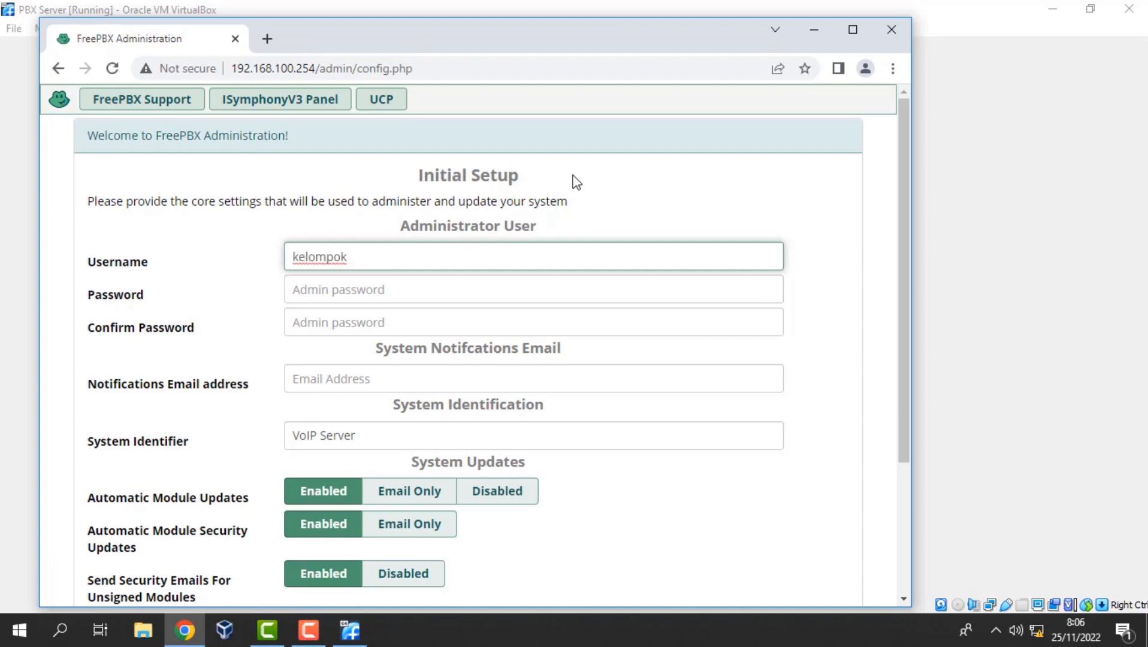
pyautogui.click(487, 291)
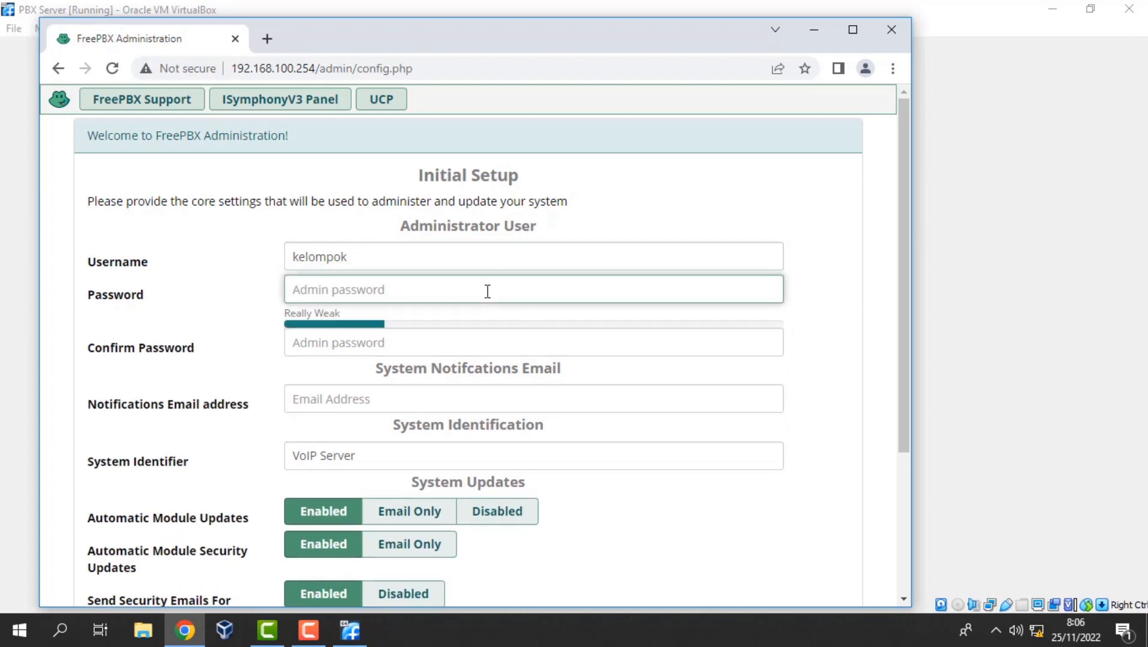
pyautogui.write('12345678')
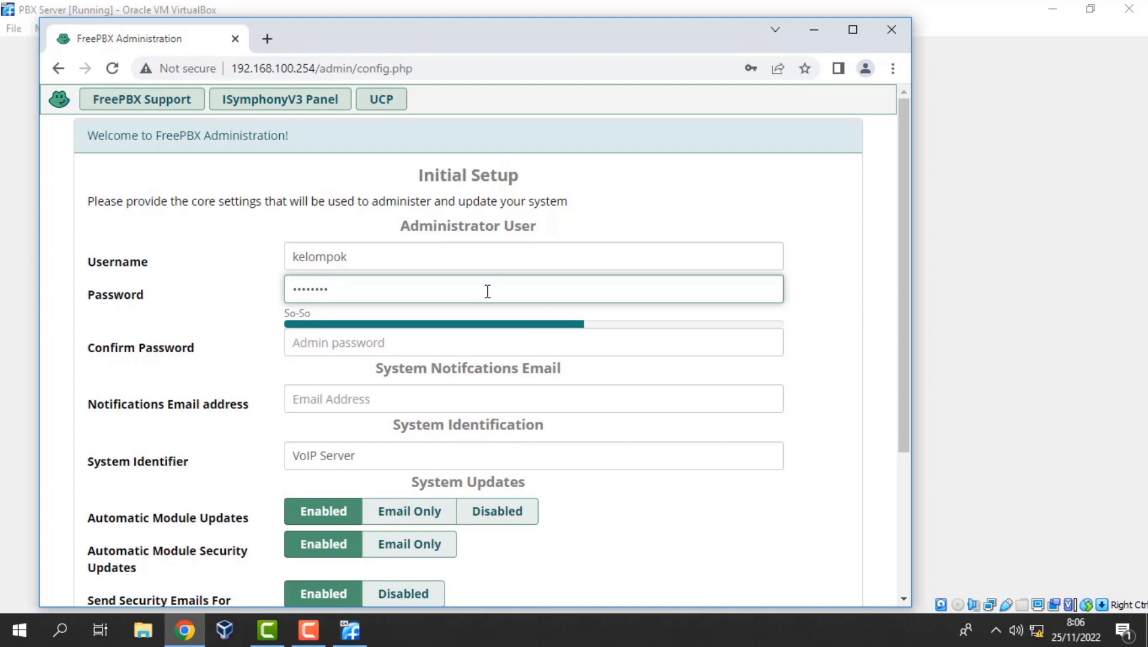
pyautogui.press('Tab')
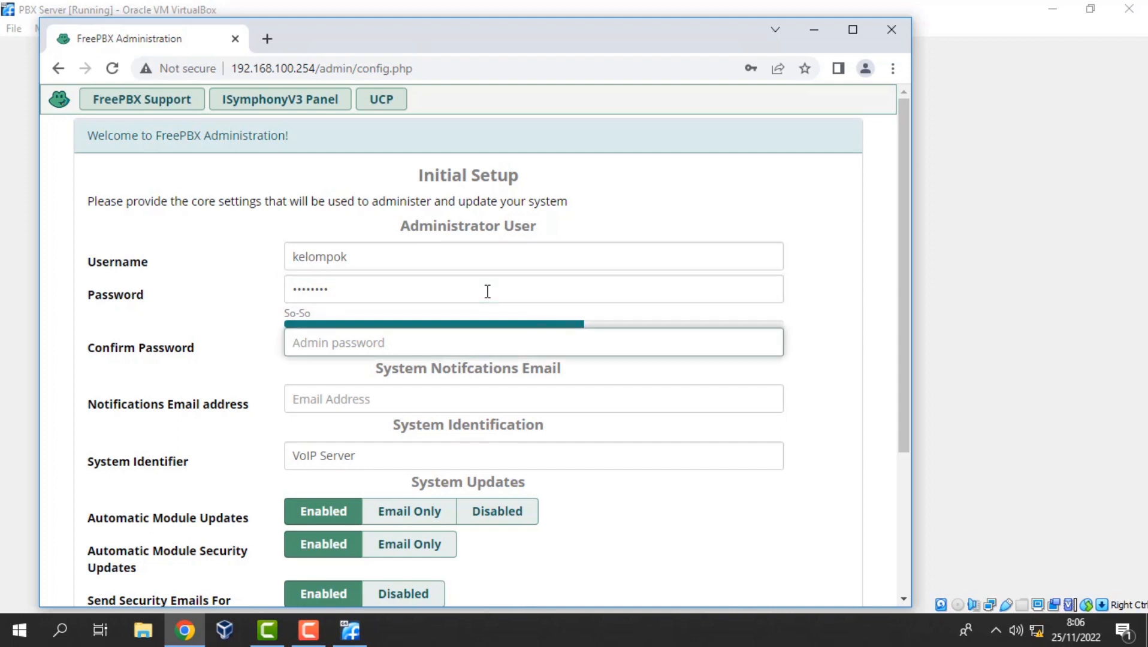
pyautogui.write('1')
pyautogui.press('Tab')
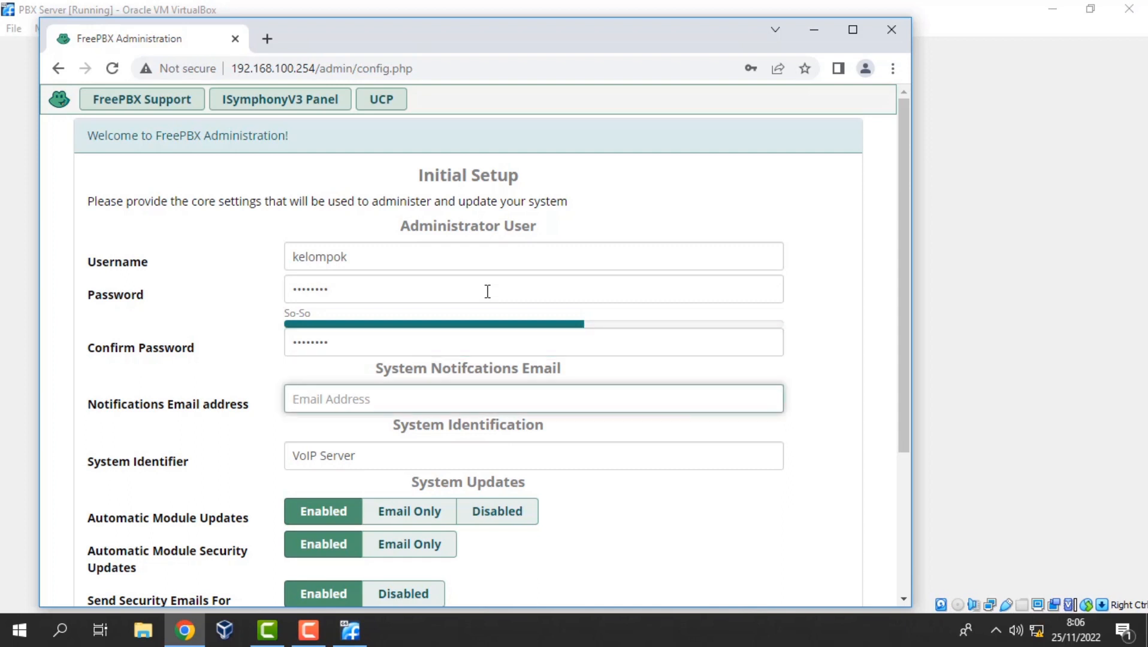
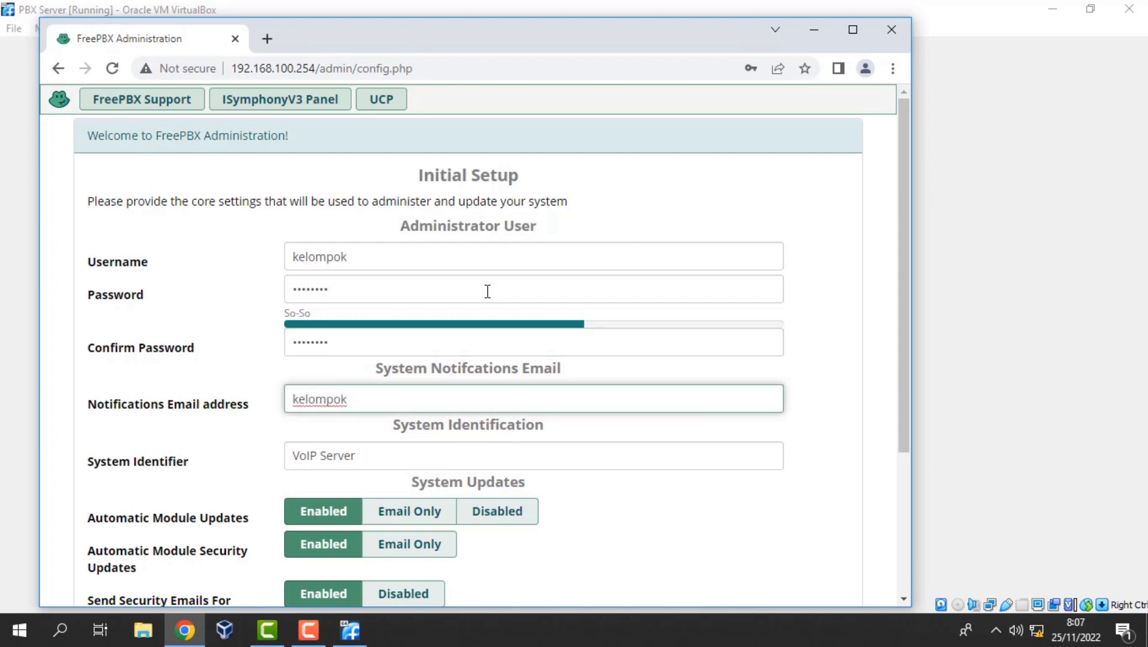
pyautogui.scroll(-4, 685, 402)
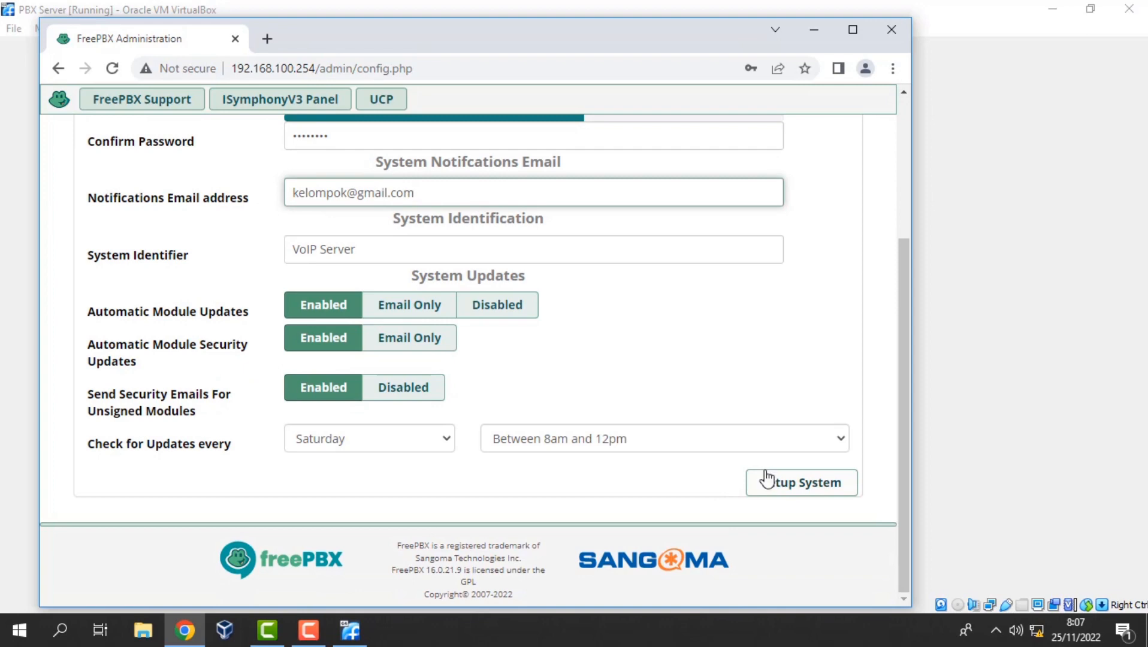
pyautogui.click(773, 481)
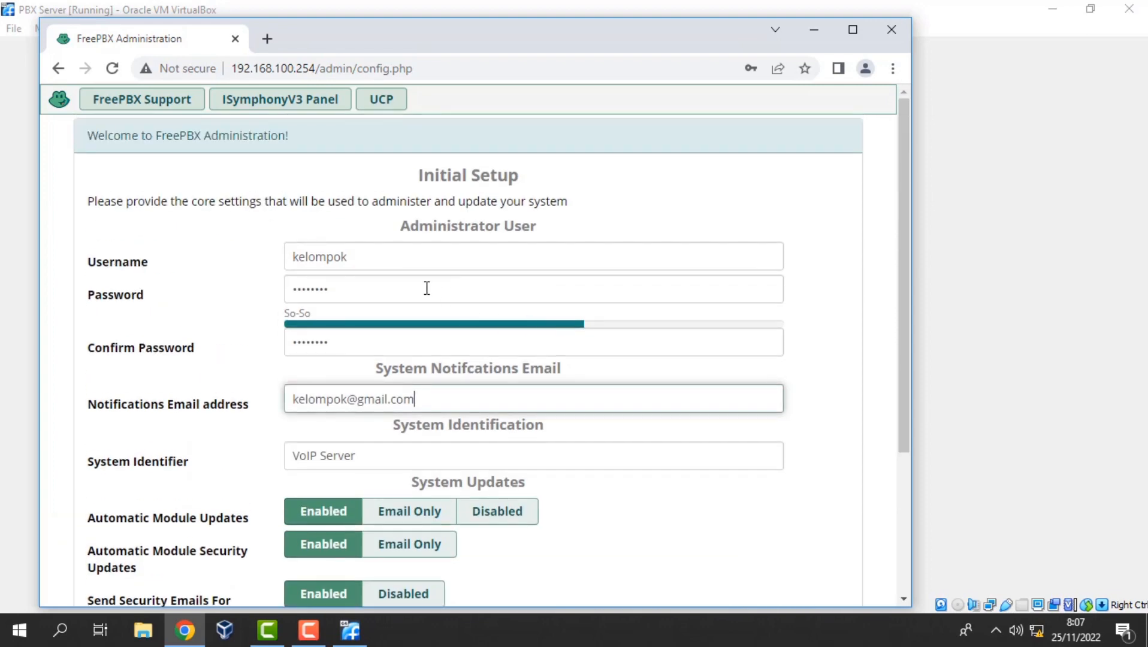
# Correct the mismatched password and confirmation fields and complete the initial system setup.
pyautogui.click(386, 293)
pyautogui.write('123')
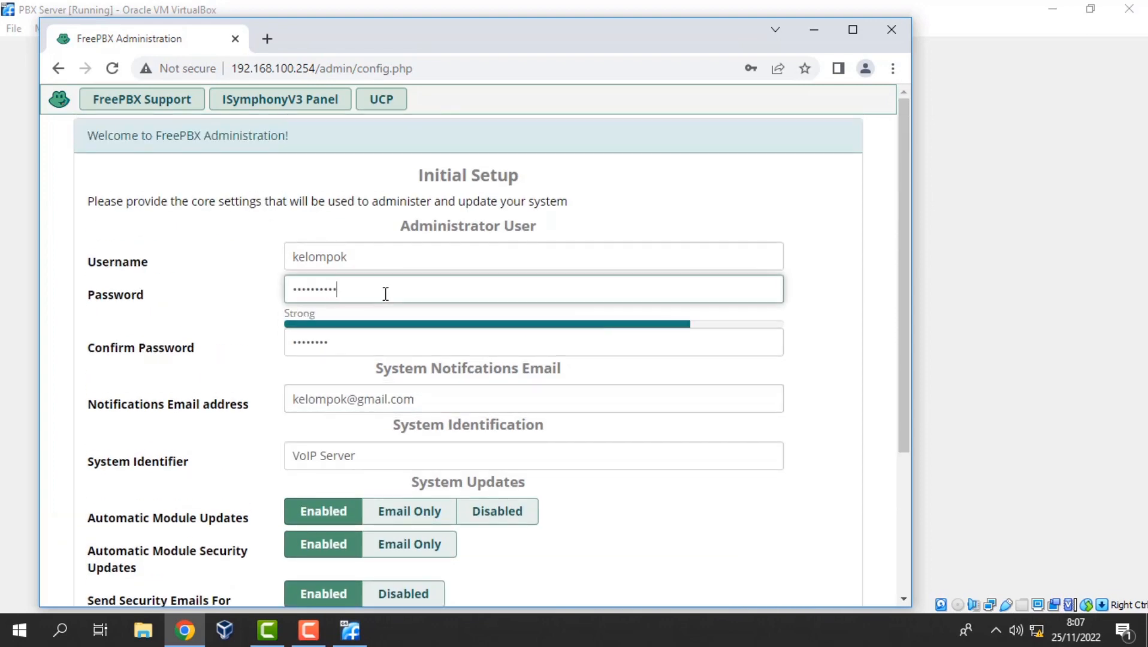
pyautogui.click(374, 348)
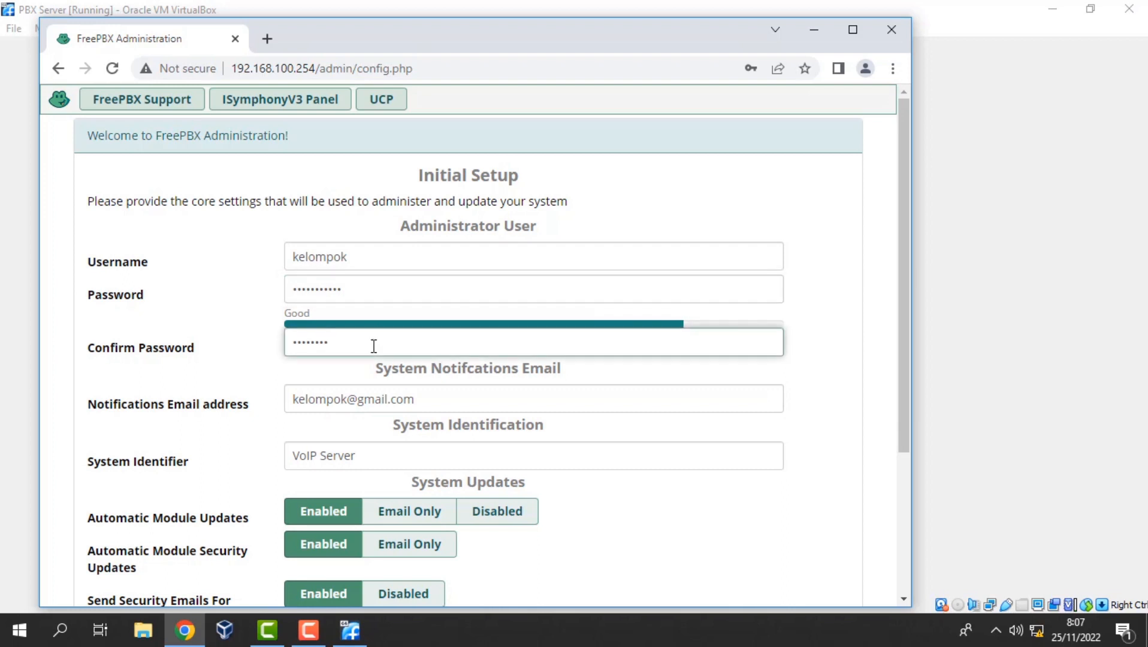
pyautogui.write('3')
pyautogui.scroll(-4, 575, 437)
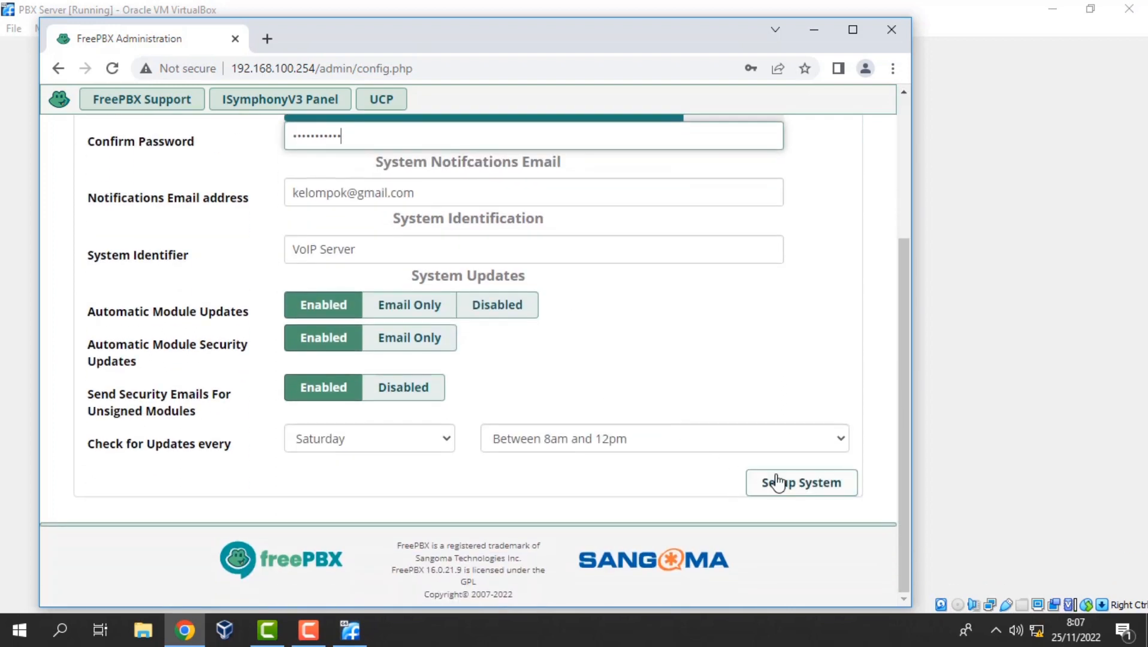
pyautogui.click(777, 481)
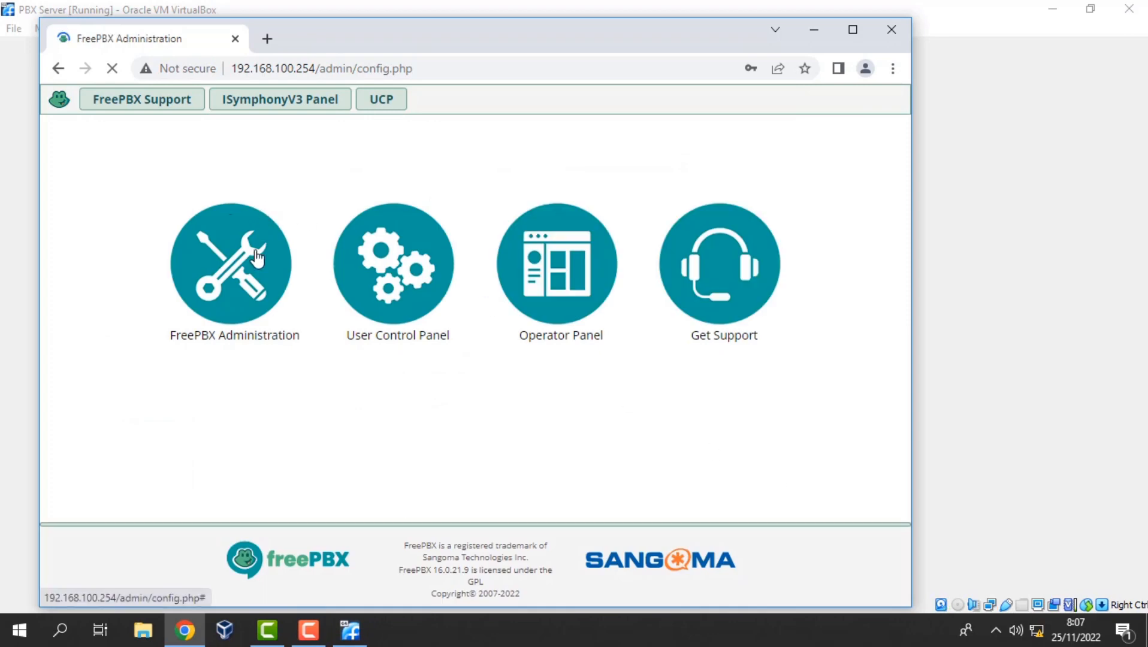
# Log in to FreePBX Administration with the administrator username and password.
pyautogui.click(258, 259)
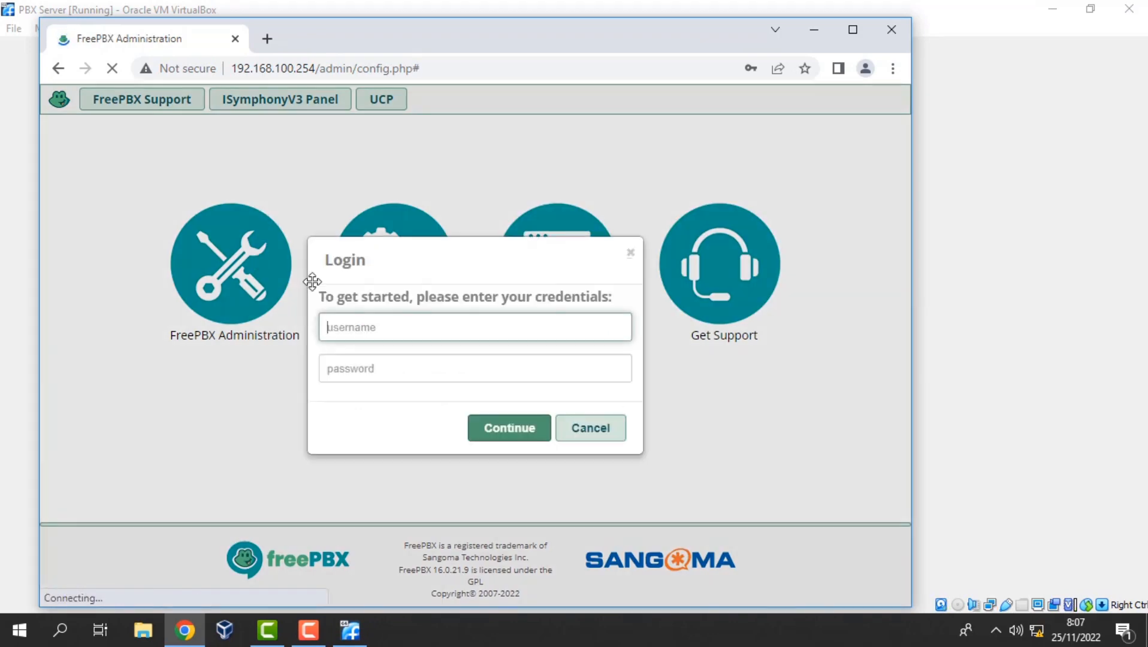
pyautogui.write('kelompok')
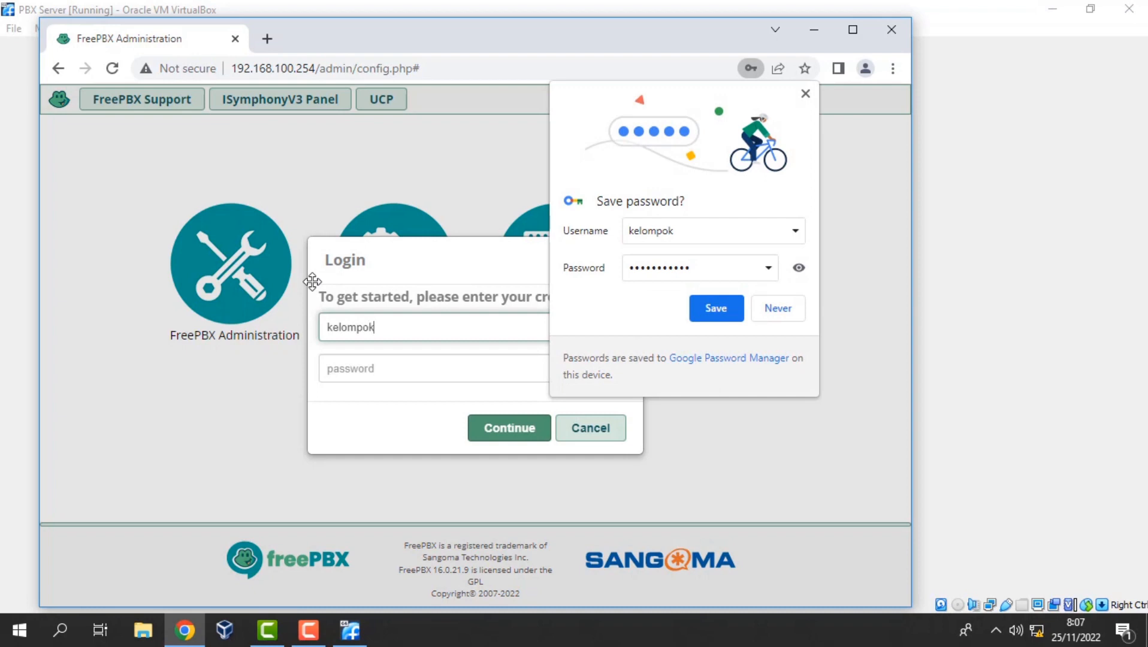
pyautogui.press('Tab')
pyautogui.write('••')
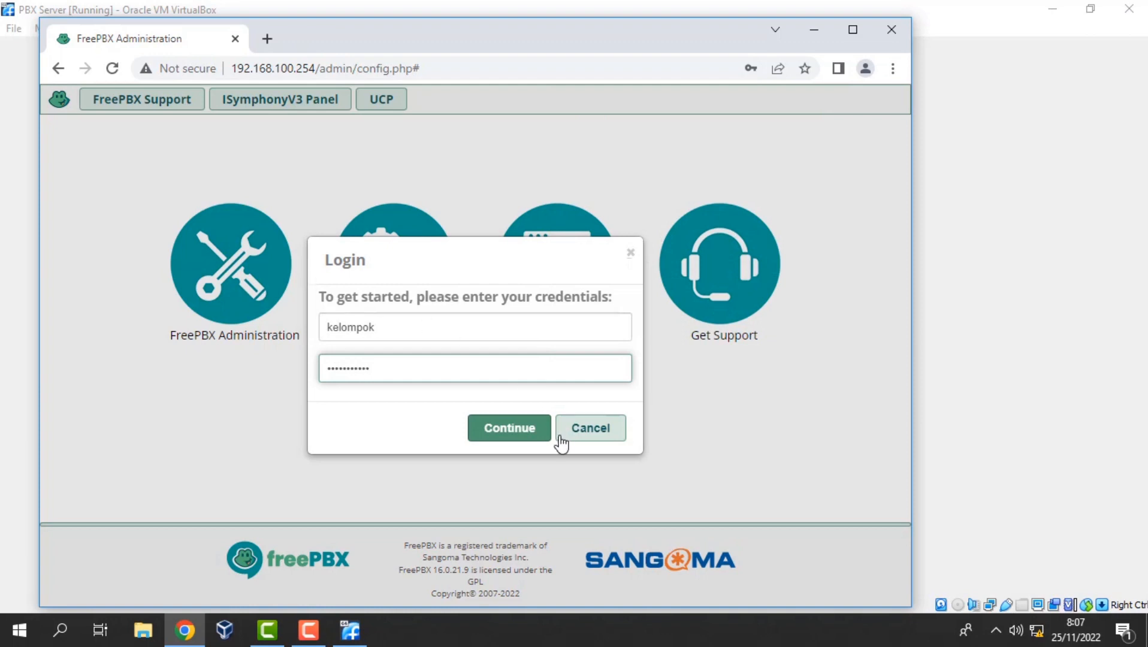
pyautogui.click(522, 429)
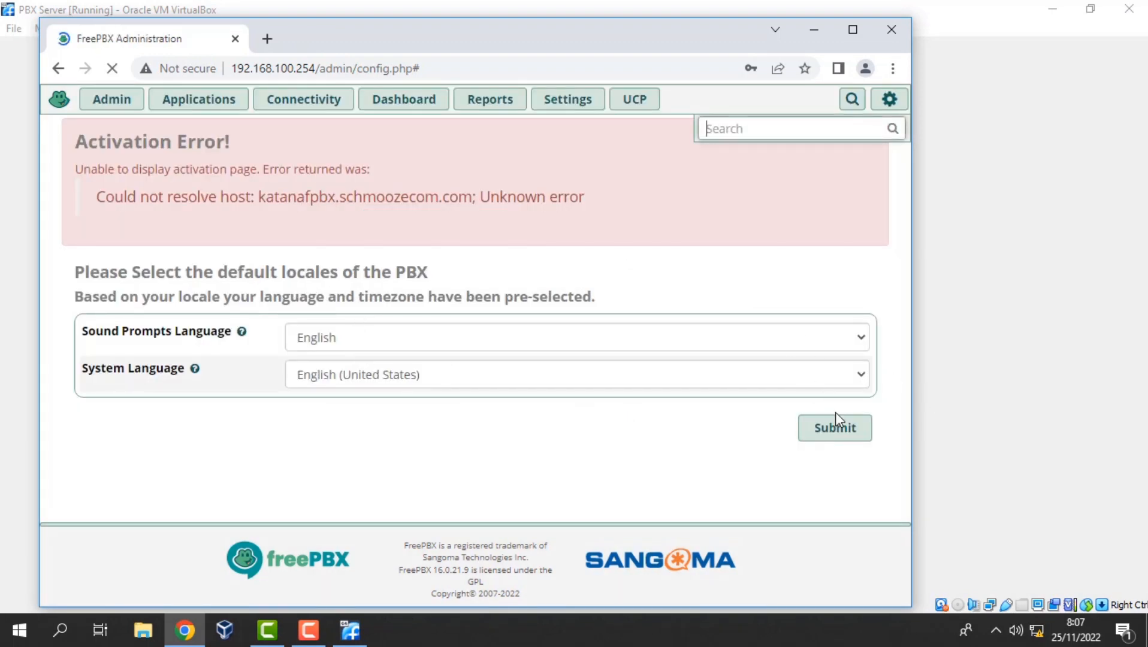
# Accept the default locale, skip the firewall wizard, decline password saving, and apply the pending configuration.
pyautogui.click(843, 427)
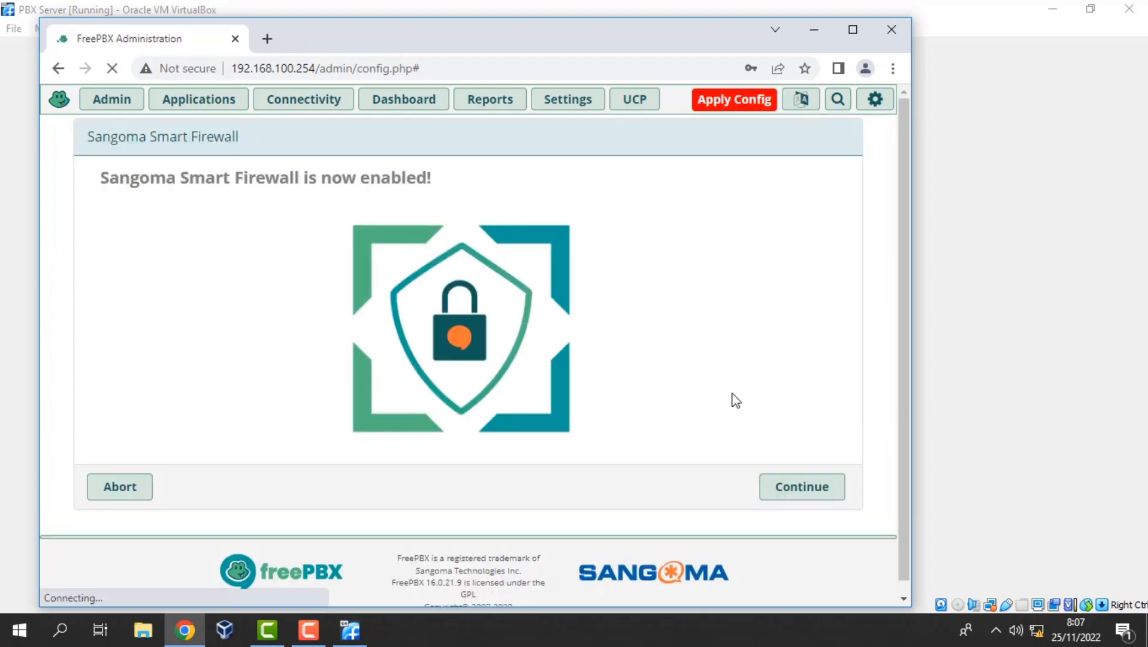
pyautogui.click(114, 493)
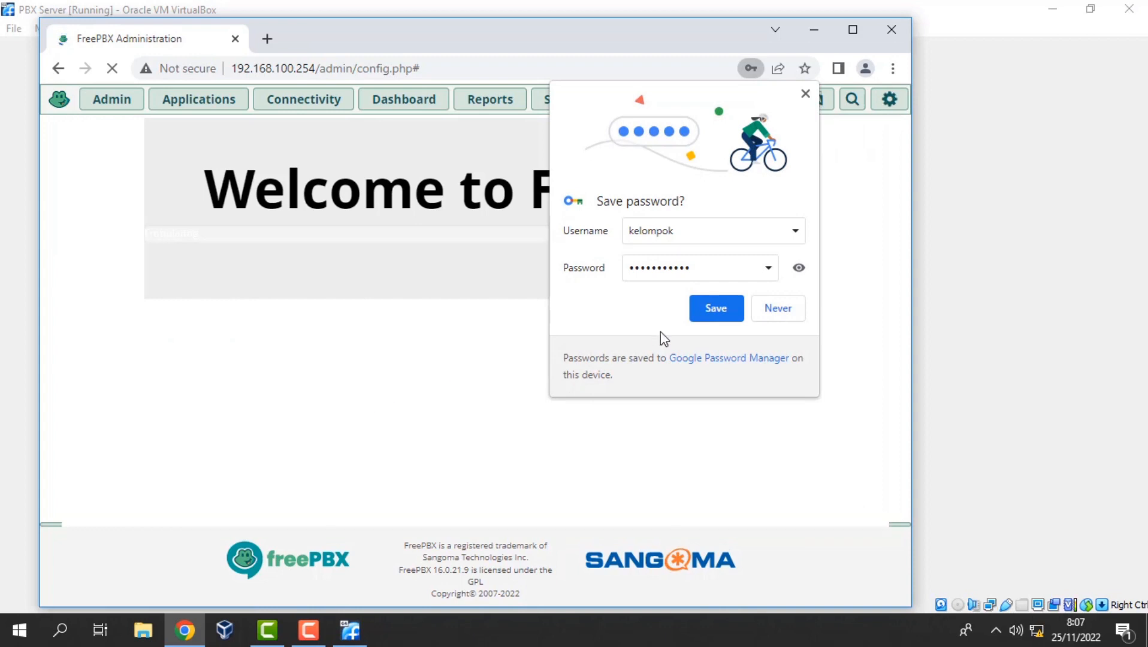
pyautogui.click(765, 313)
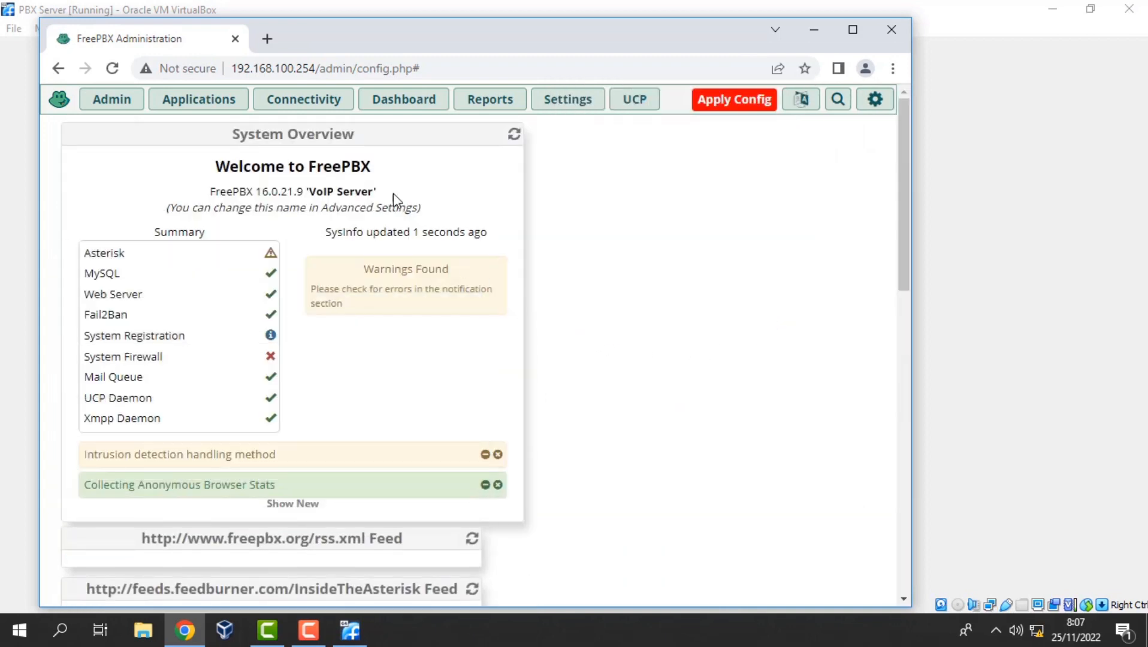
pyautogui.click(719, 104)
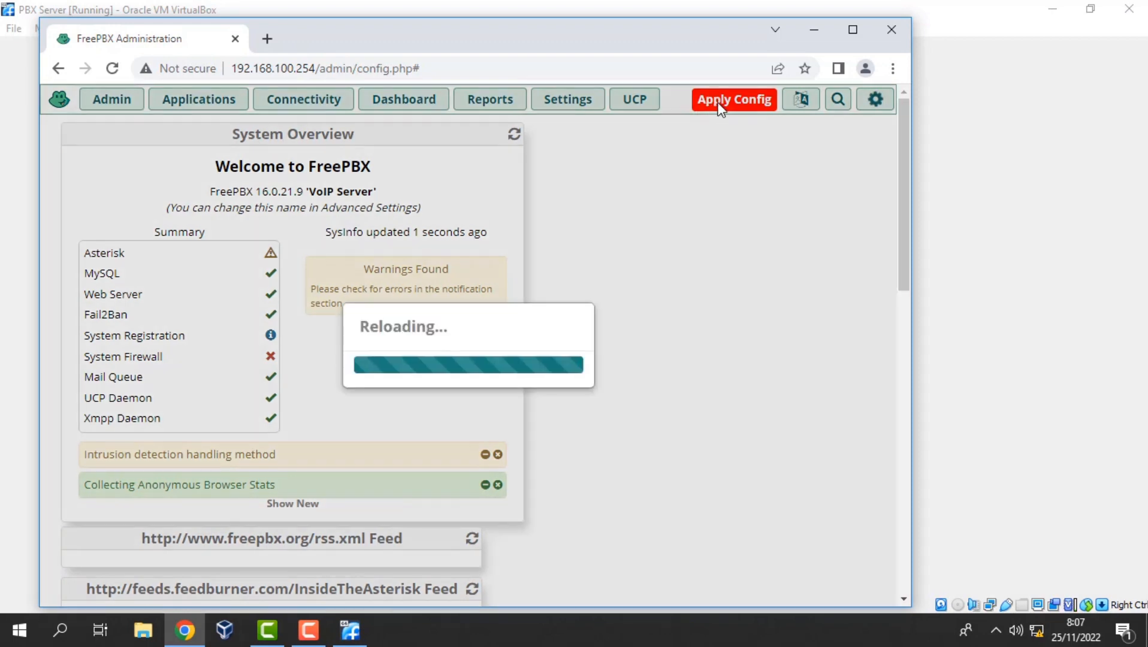
pyautogui.click(308, 629)
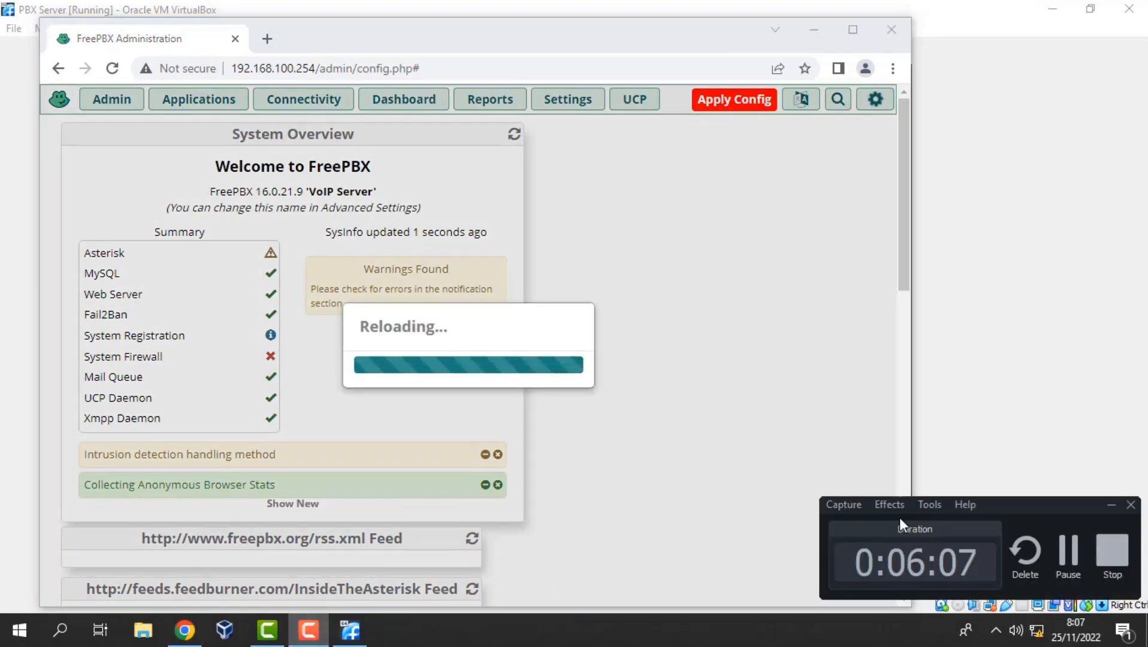
pyautogui.click(1070, 542)
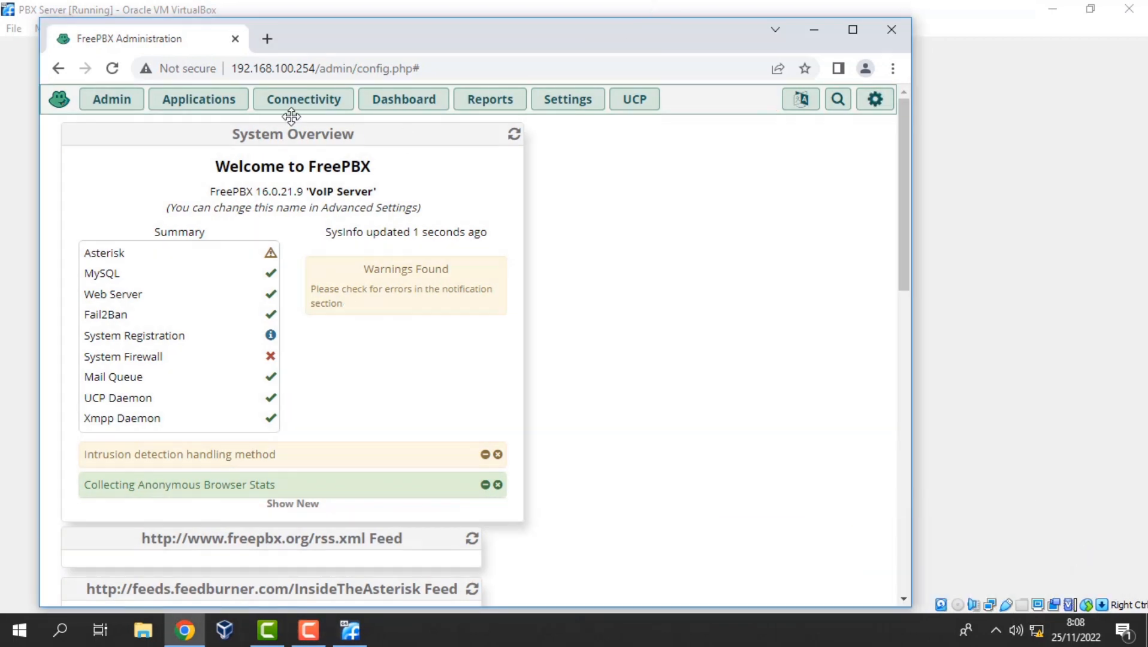
# Start a new SIP [chan_pjsip] extension from Applications > Extensions.
pyautogui.click(199, 101)
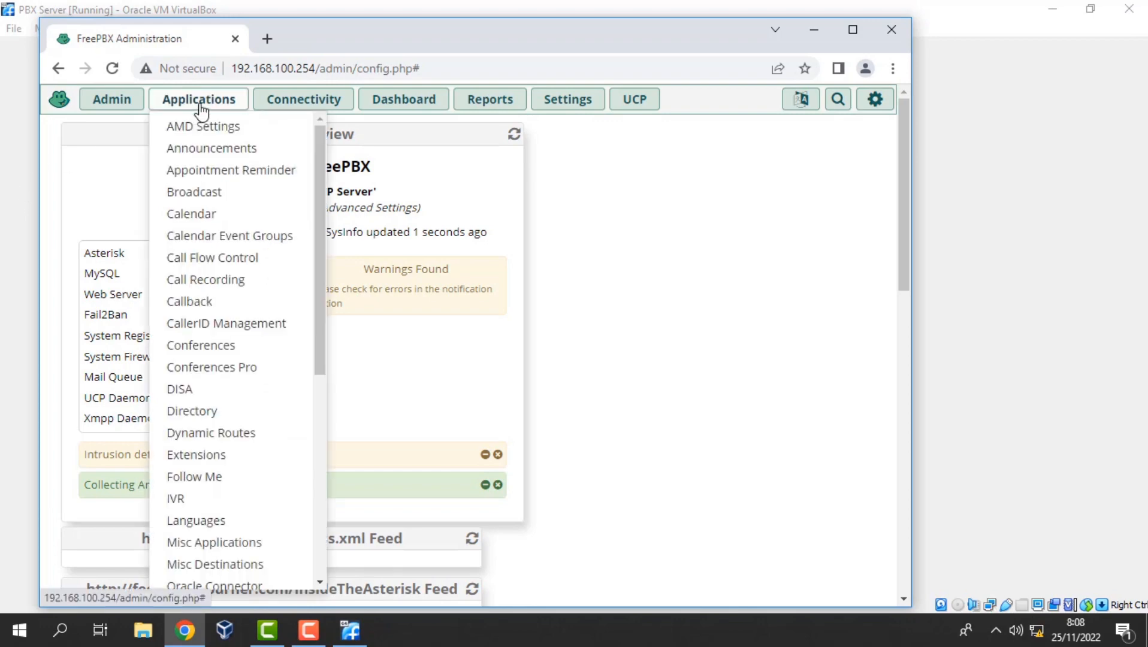
pyautogui.click(202, 458)
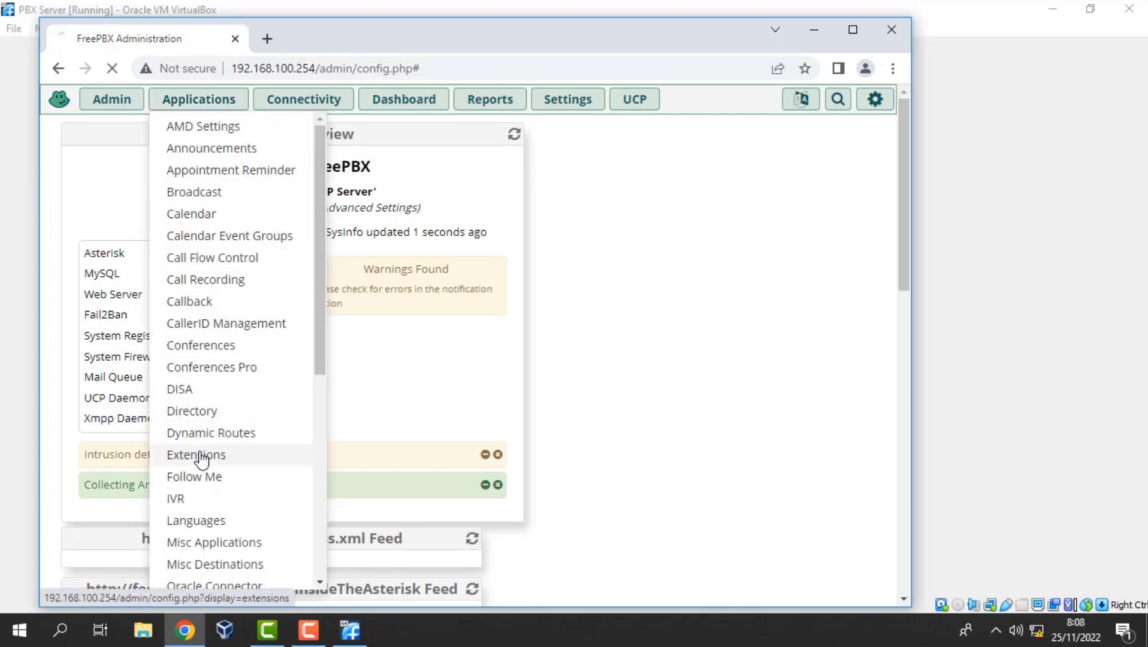
pyautogui.click(187, 185)
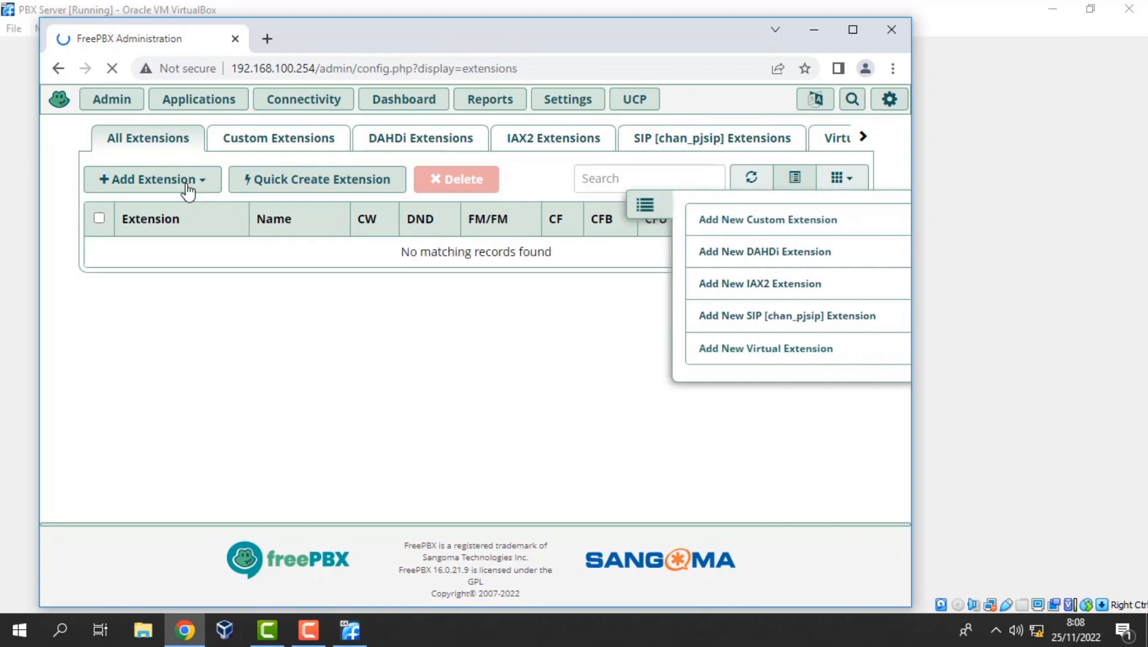
pyautogui.click(187, 187)
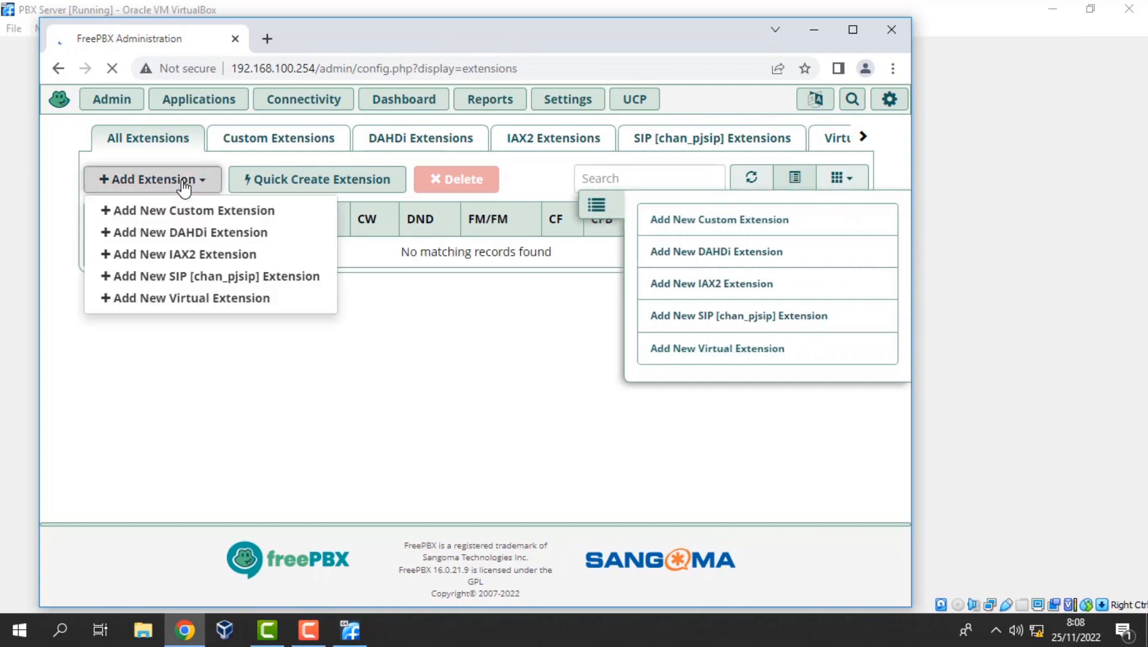
pyautogui.click(219, 281)
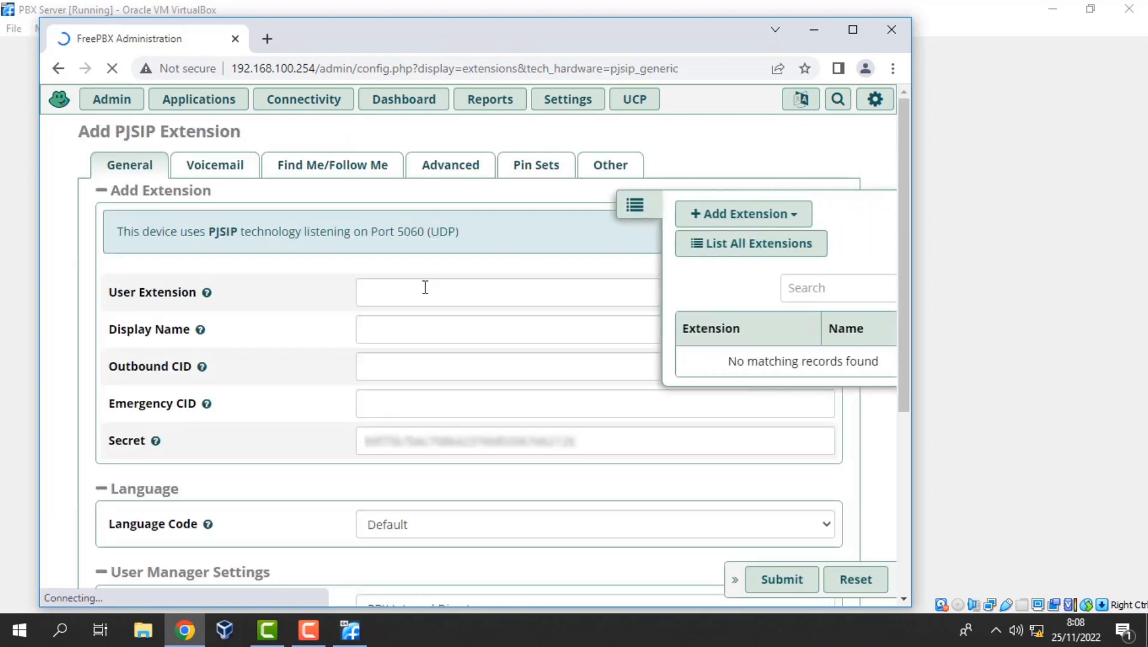
# Enter extension 2001 with display name room1, replace the secret, and submit.
pyautogui.click(424, 287)
pyautogui.write('2')
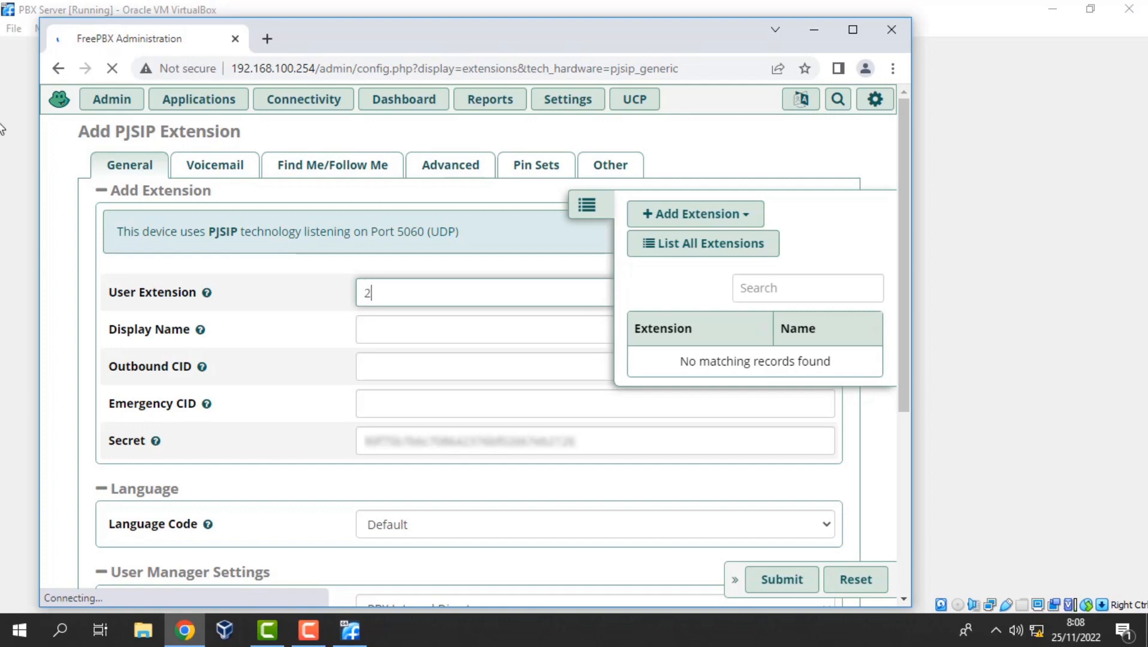
pyautogui.write('001')
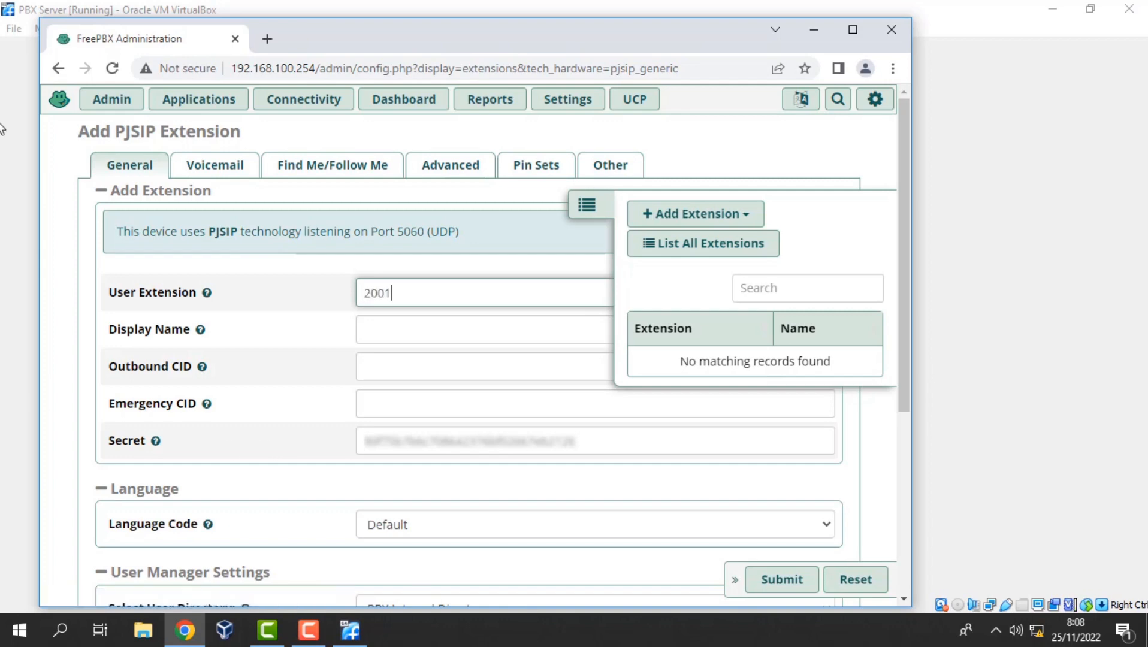
pyautogui.press('Tab')
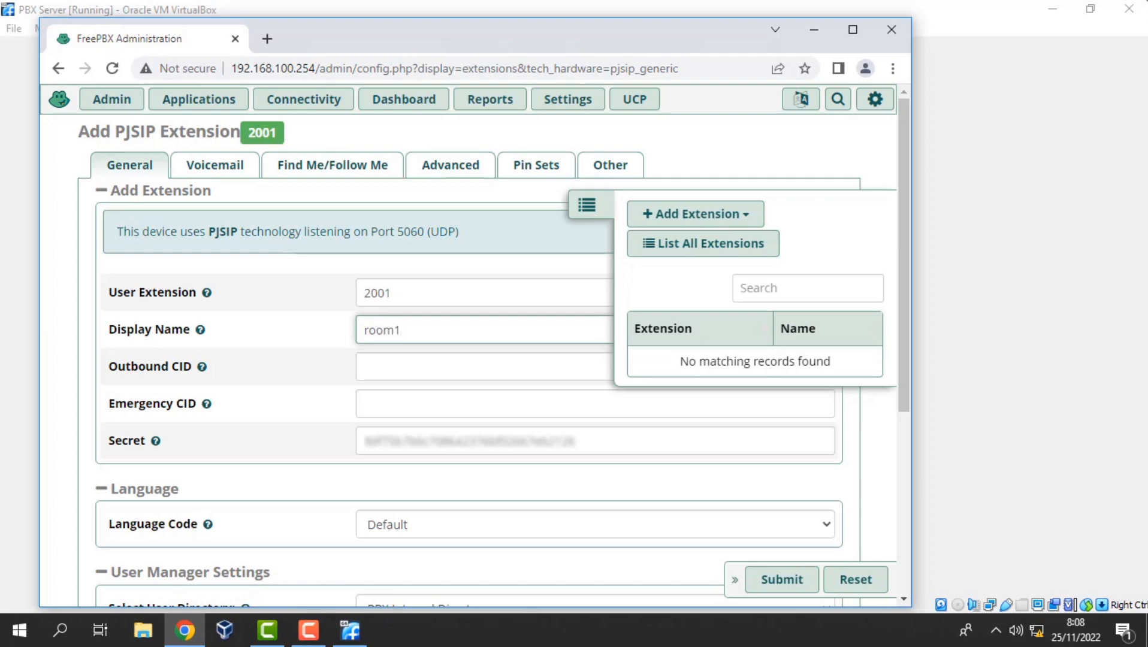
pyautogui.press('Tab')
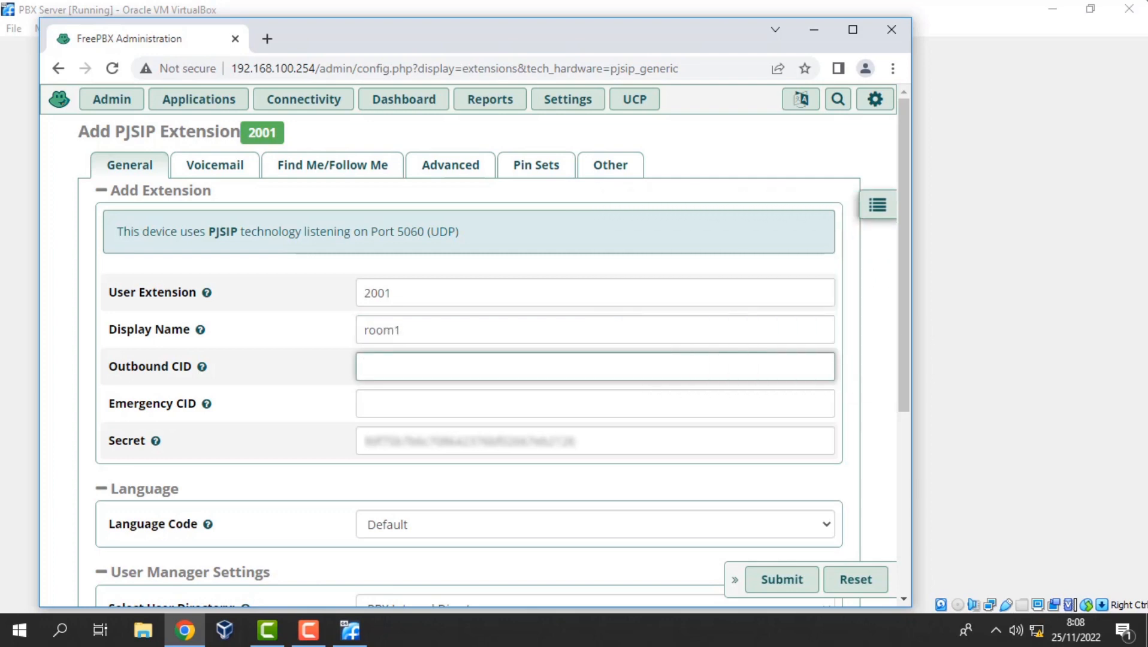
pyautogui.press('Tab')
pyautogui.press('Tab')
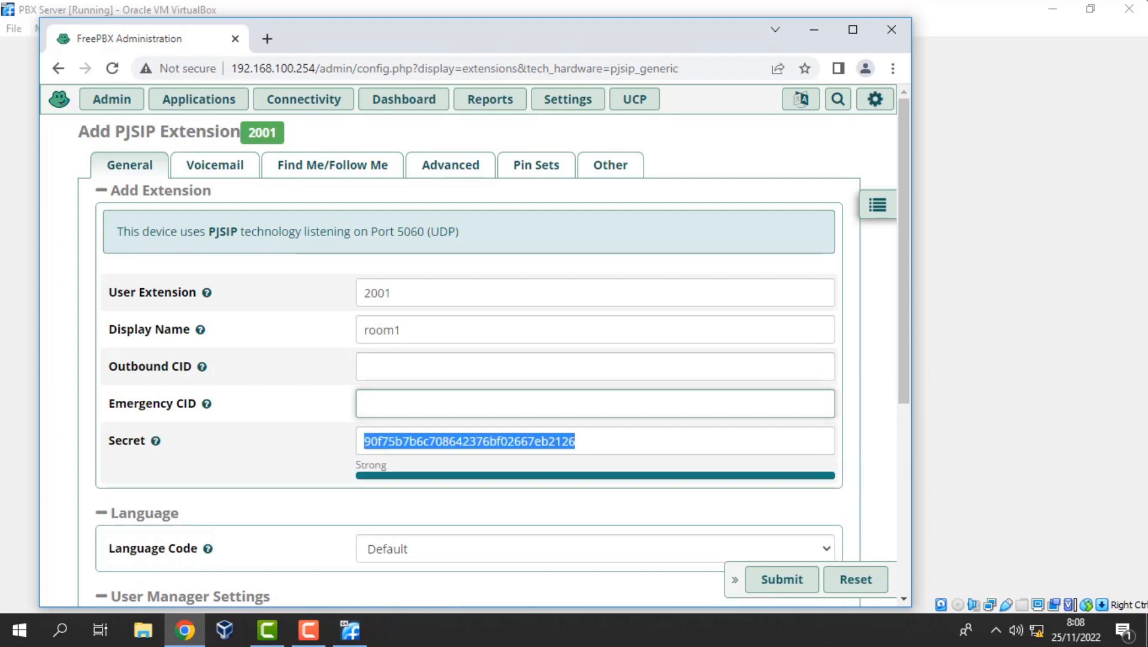
pyautogui.write('room1')
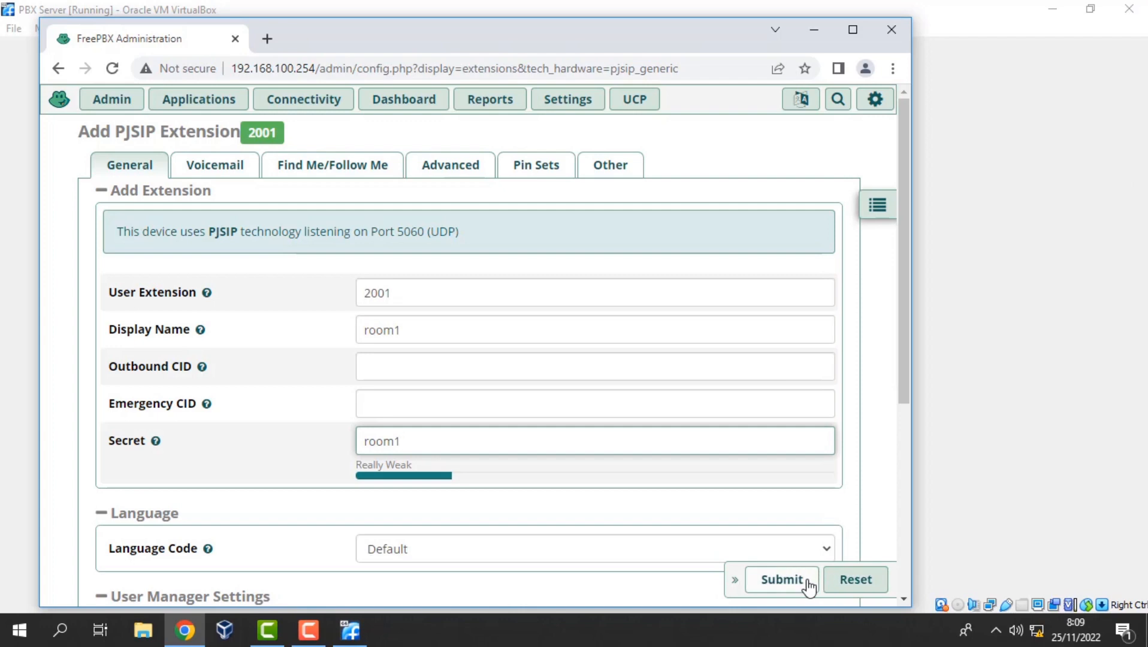
pyautogui.click(782, 579)
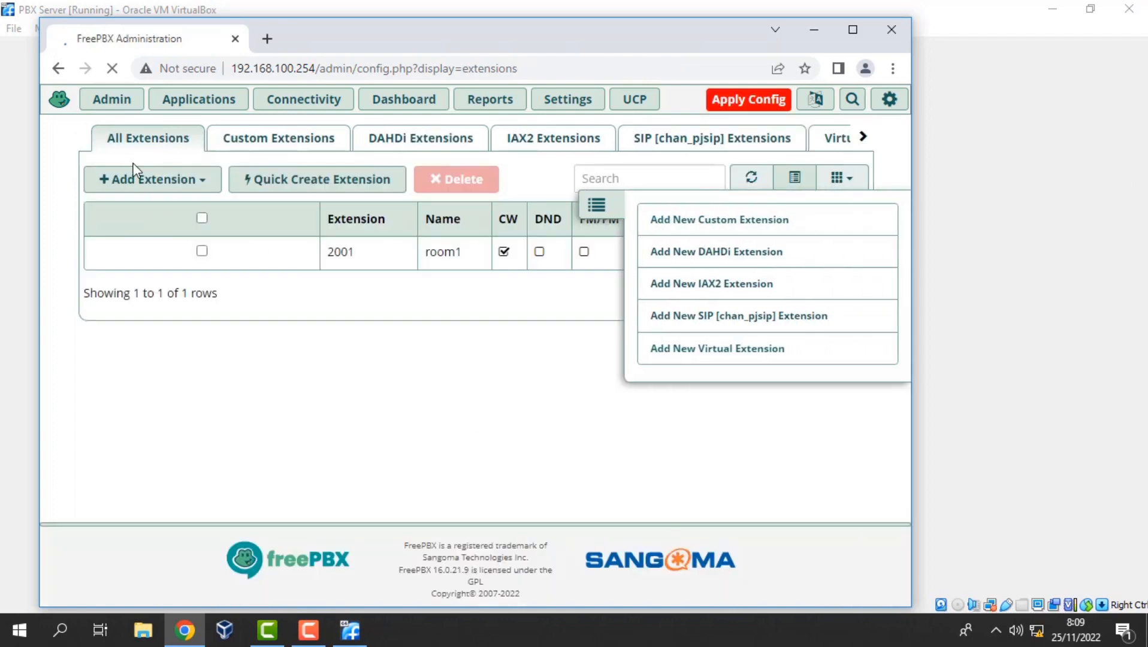
# Add PJSIP extension 2002 named room2 with a new secret and submit it.
pyautogui.click(137, 180)
pyautogui.click(209, 277)
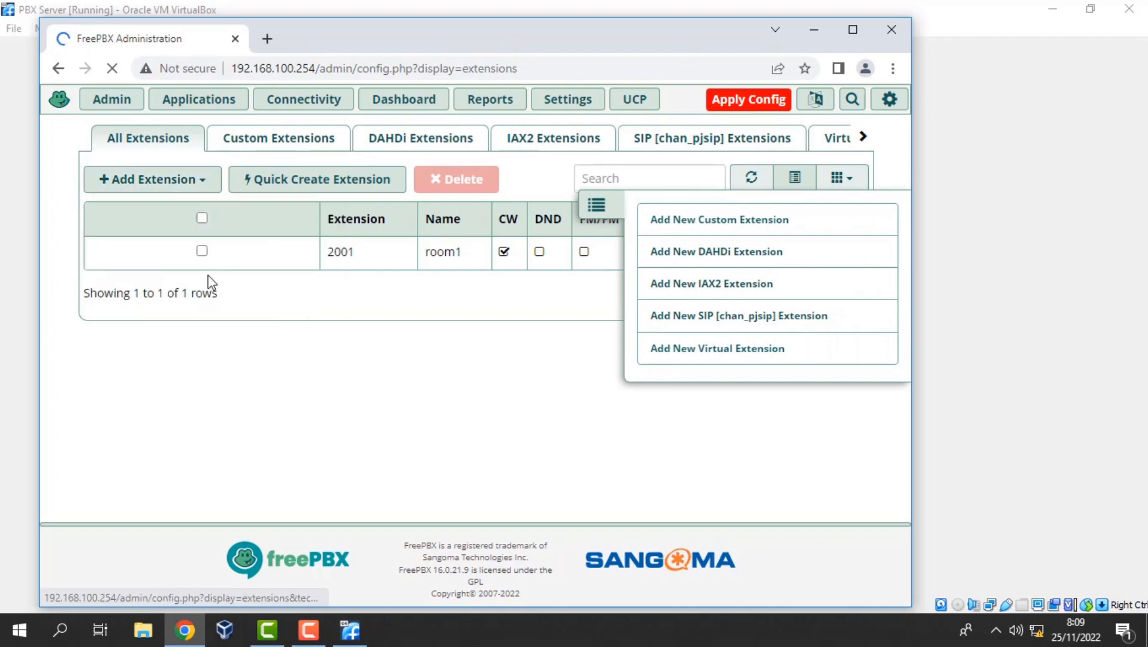
pyautogui.click(385, 303)
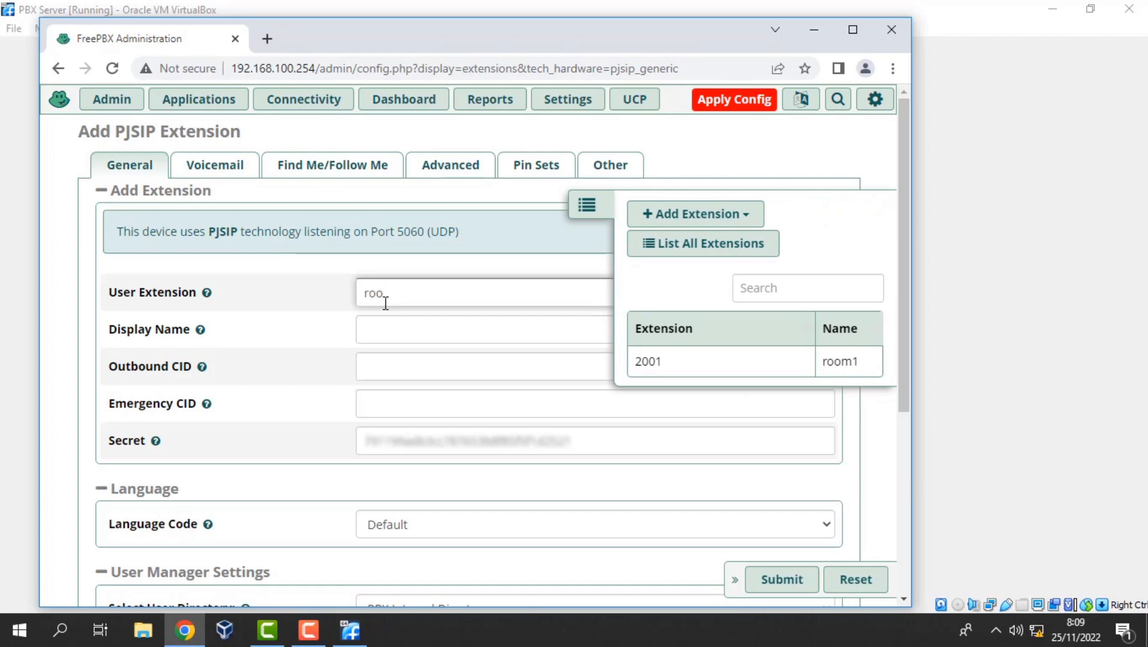
pyautogui.write('roo')
pyautogui.press('BackSpace')
pyautogui.press('Tab')
pyautogui.write('r')
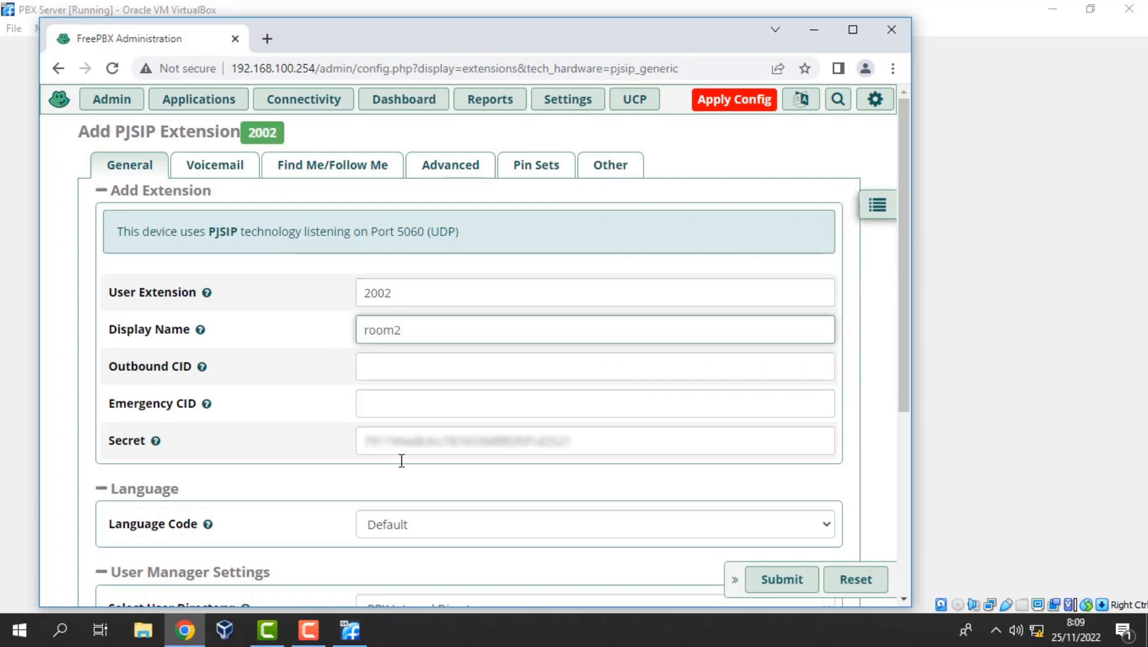
pyautogui.press('Tab')
pyautogui.press('Tab')
pyautogui.press('Tab')
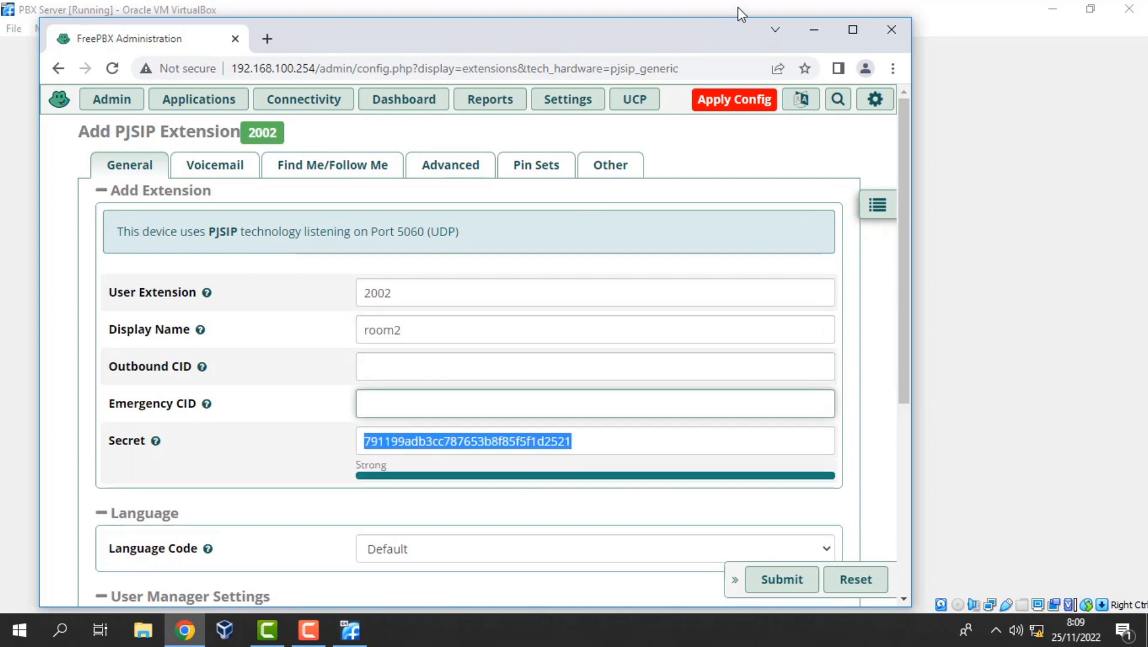
pyautogui.write('roo')
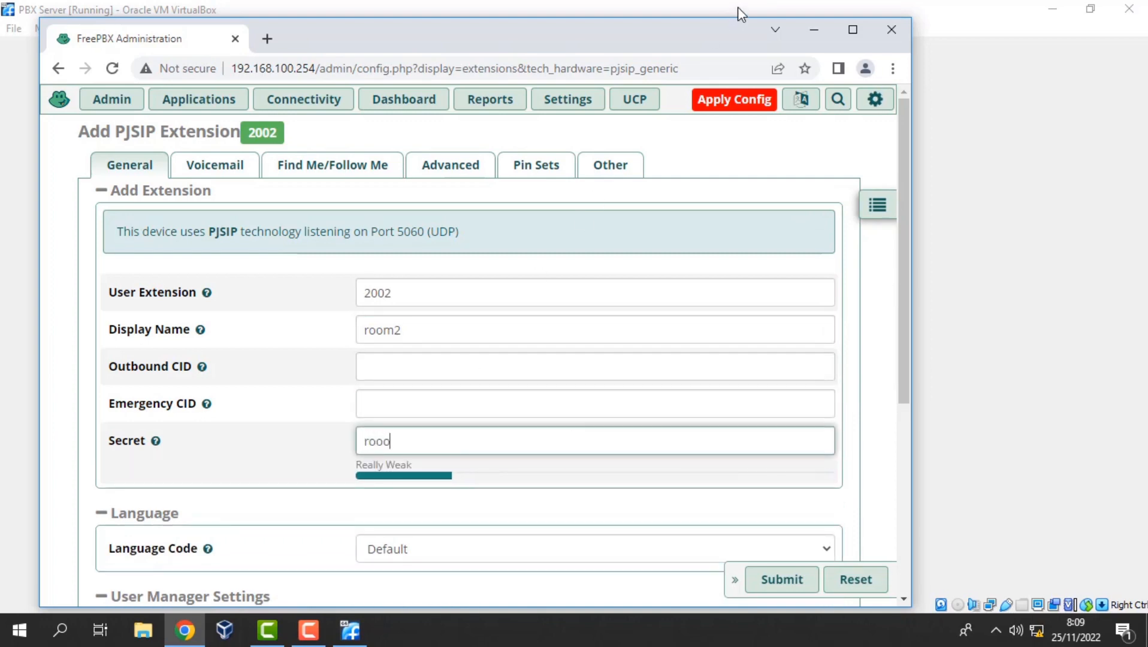
pyautogui.write('m2')
pyautogui.click(783, 585)
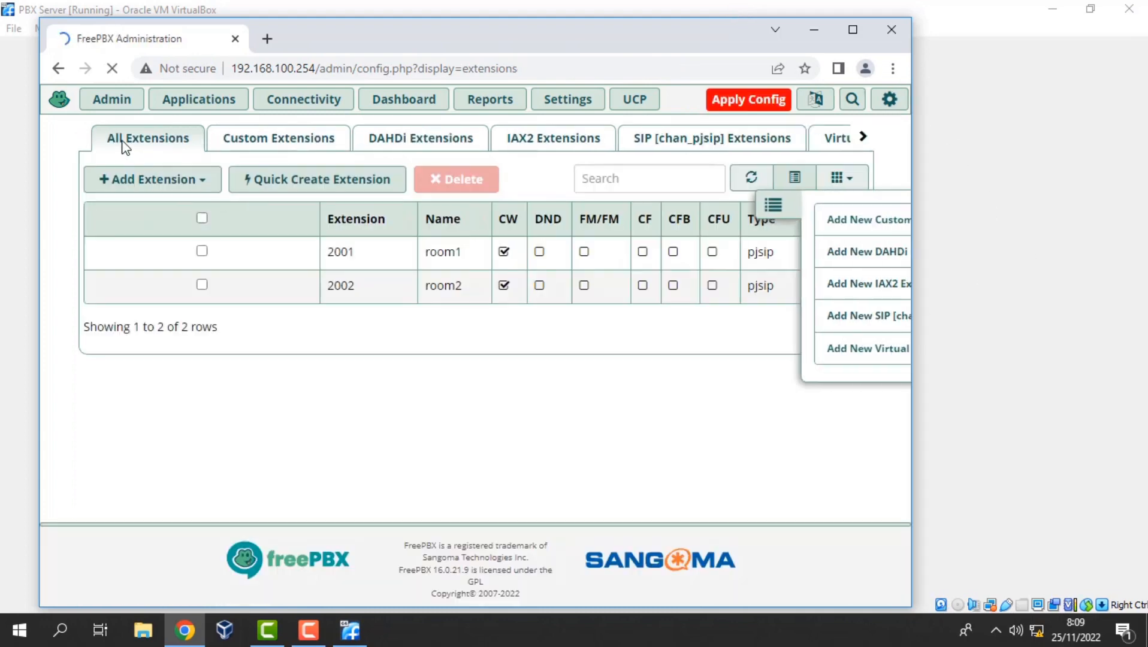
# Add PJSIP extension 2003 named room3 with a new secret and submit it.
pyautogui.click(126, 184)
pyautogui.click(175, 278)
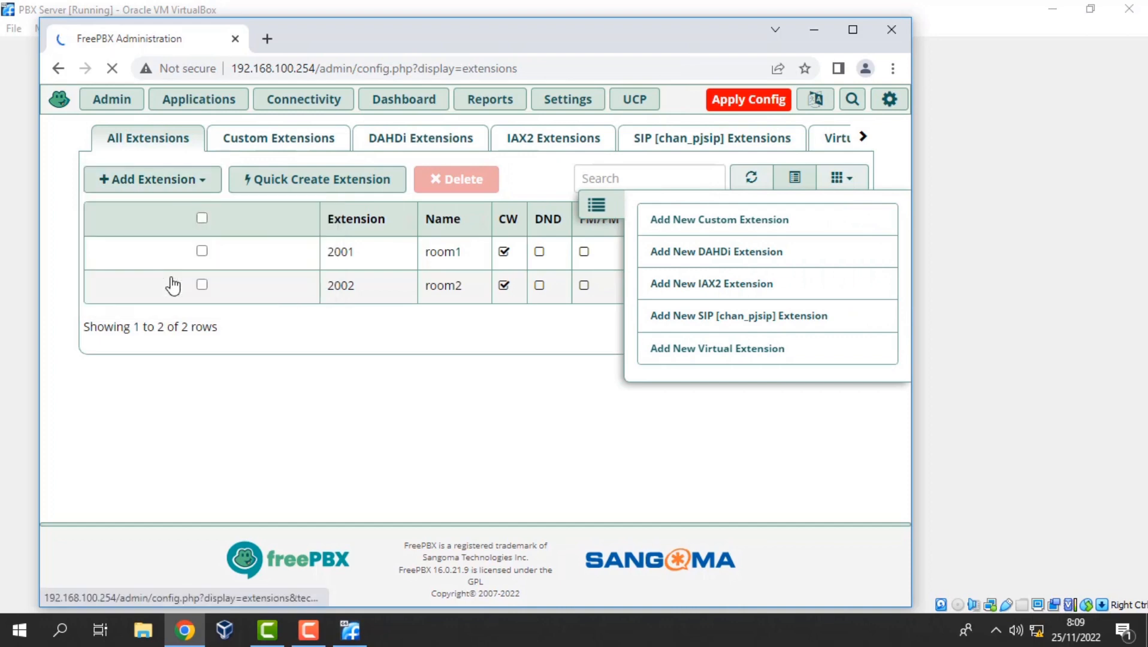
pyautogui.click(394, 285)
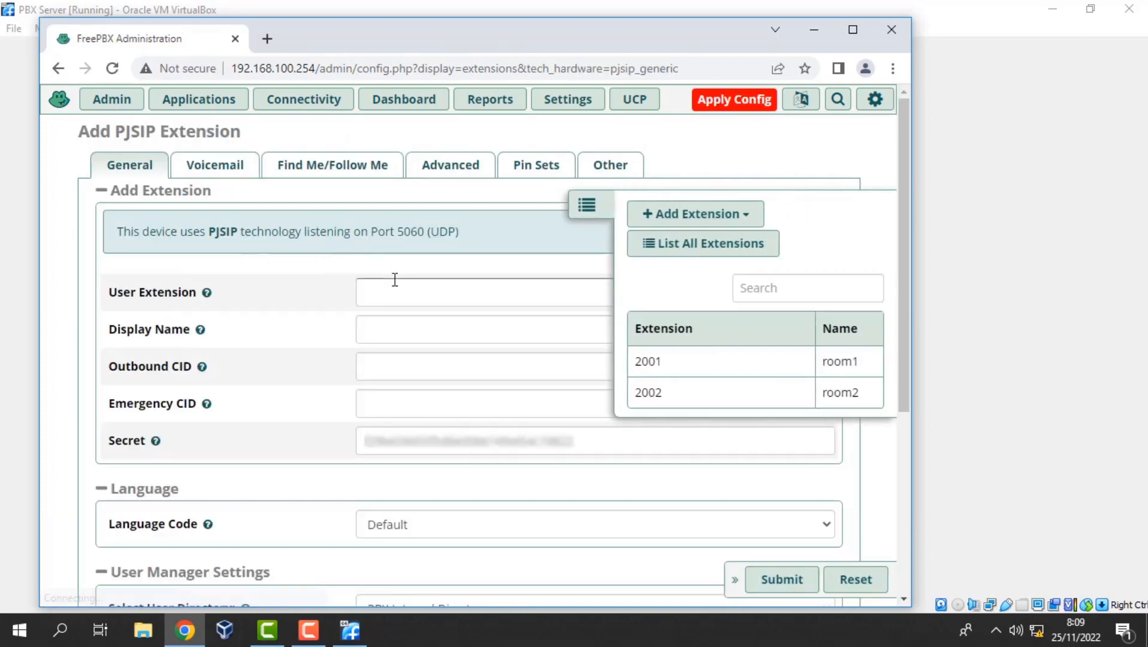
pyautogui.write('2003')
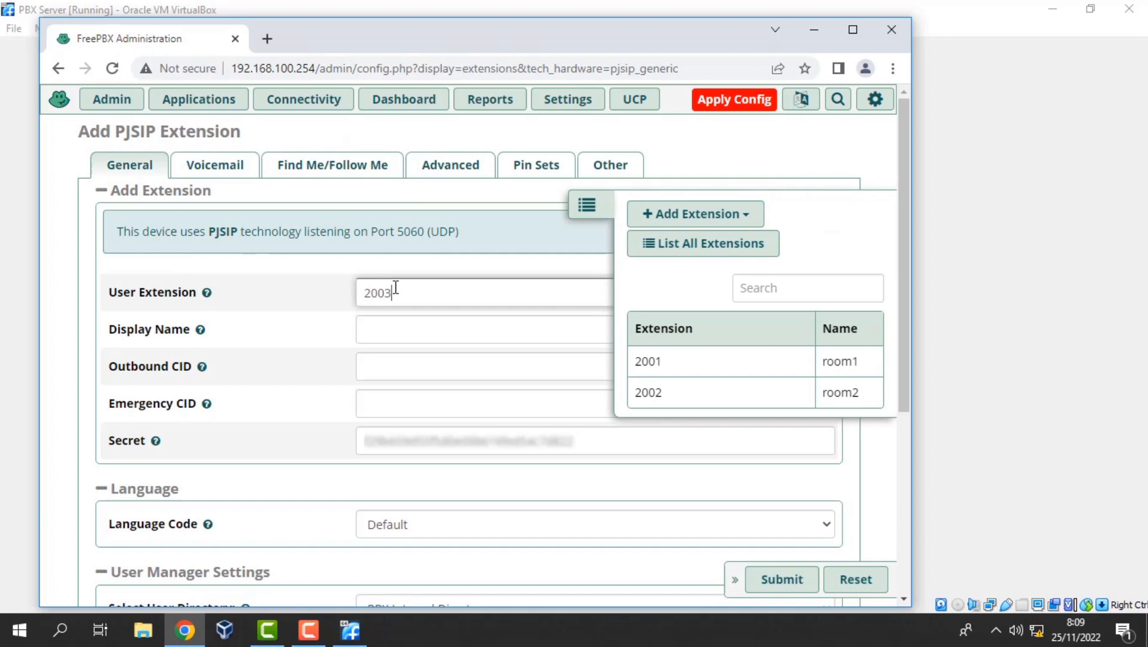
pyautogui.press('Tab')
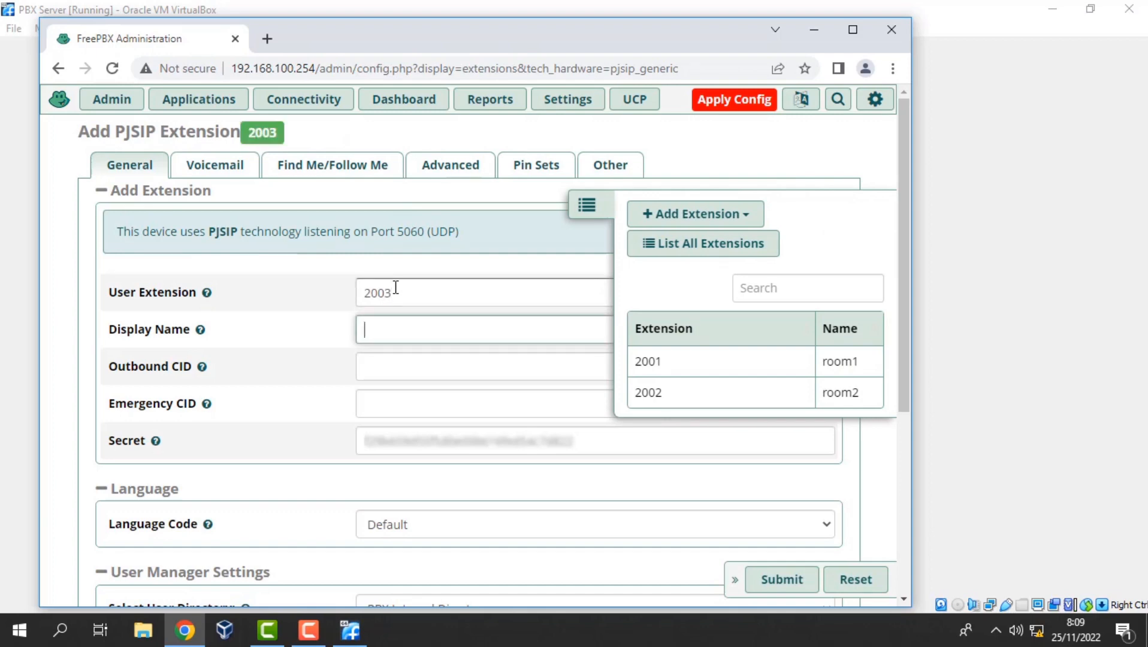
pyautogui.write('room3')
pyautogui.press('Tab')
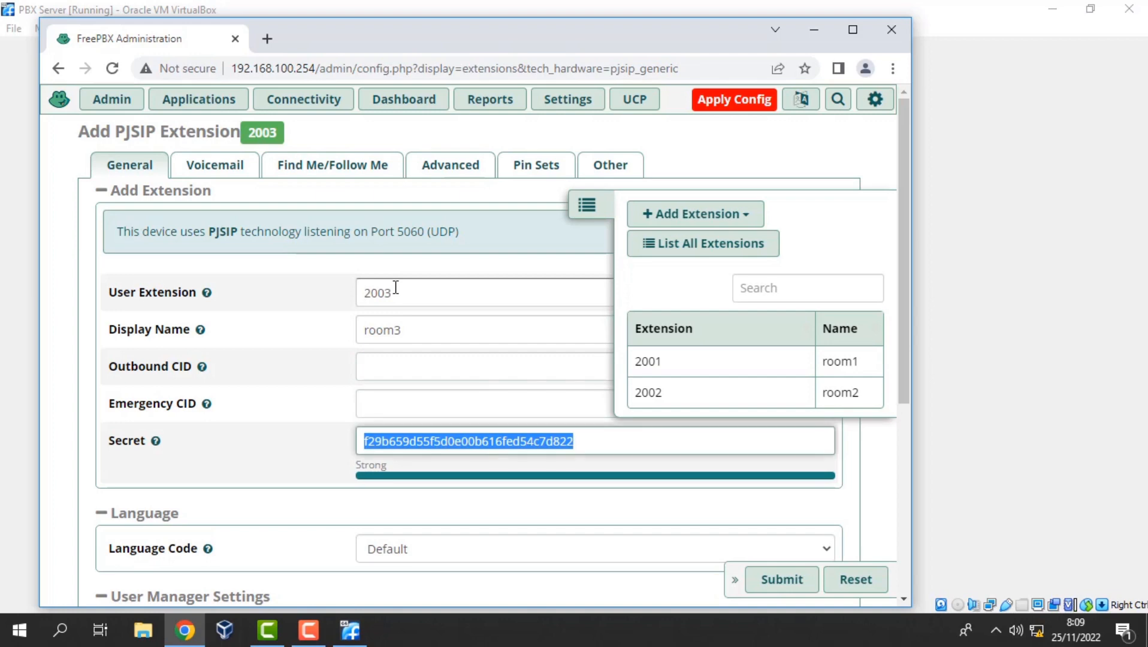
pyautogui.write('room')
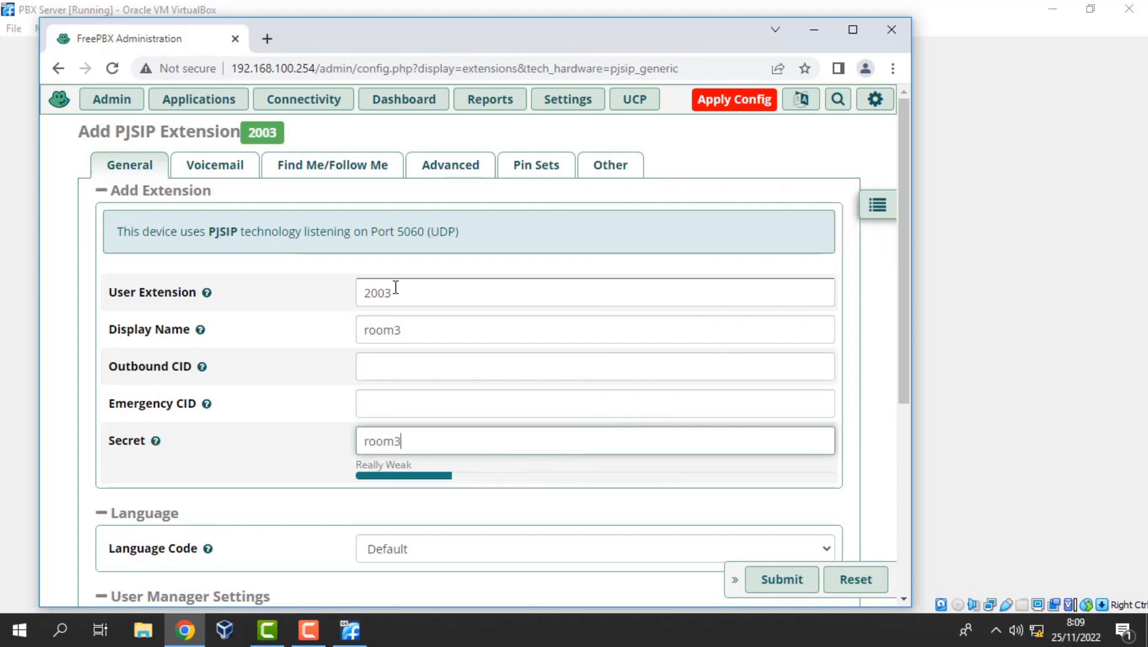
pyautogui.write('3')
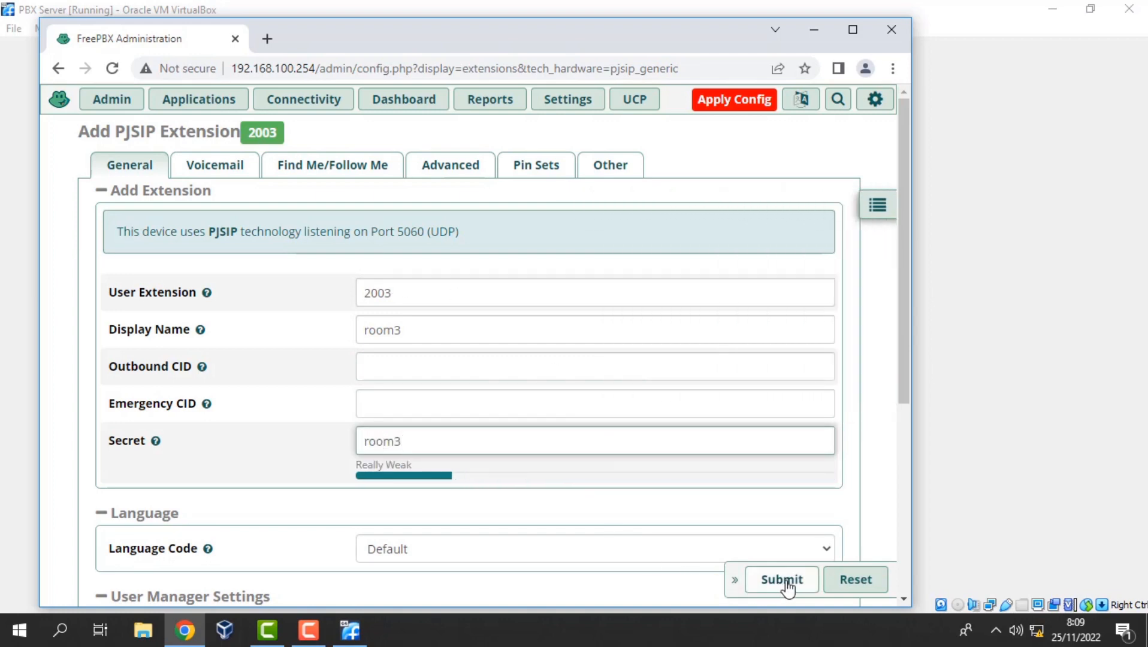
pyautogui.click(779, 582)
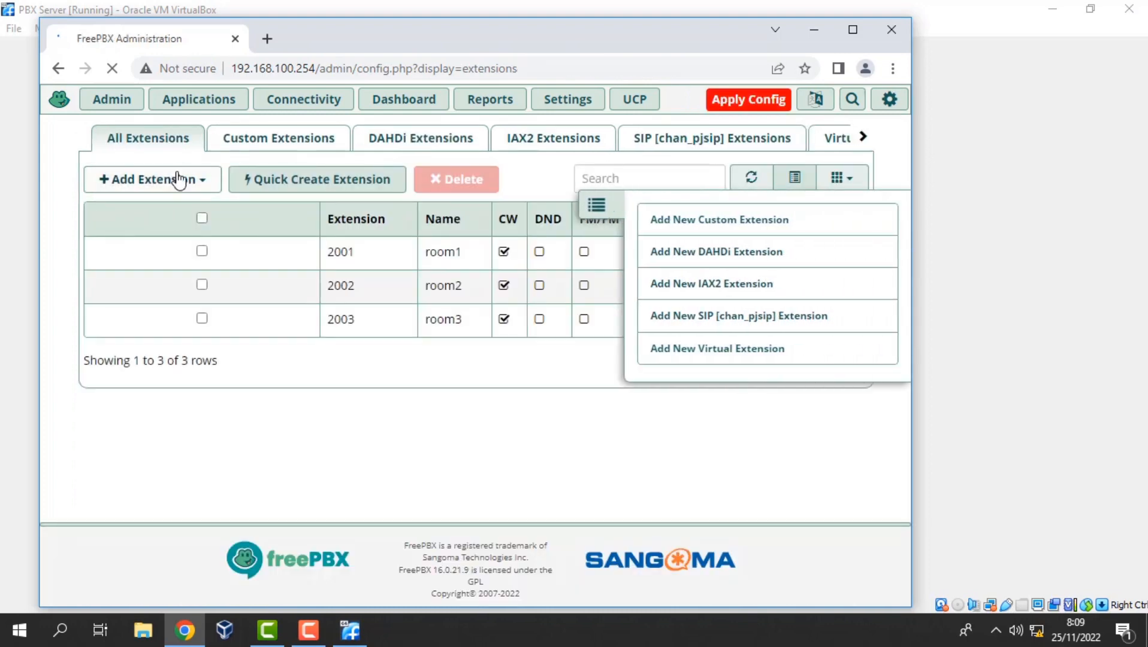
# Create PJSIP extension 2004 with display name room4 and a typed secret, then submit.
pyautogui.click(196, 183)
pyautogui.click(251, 280)
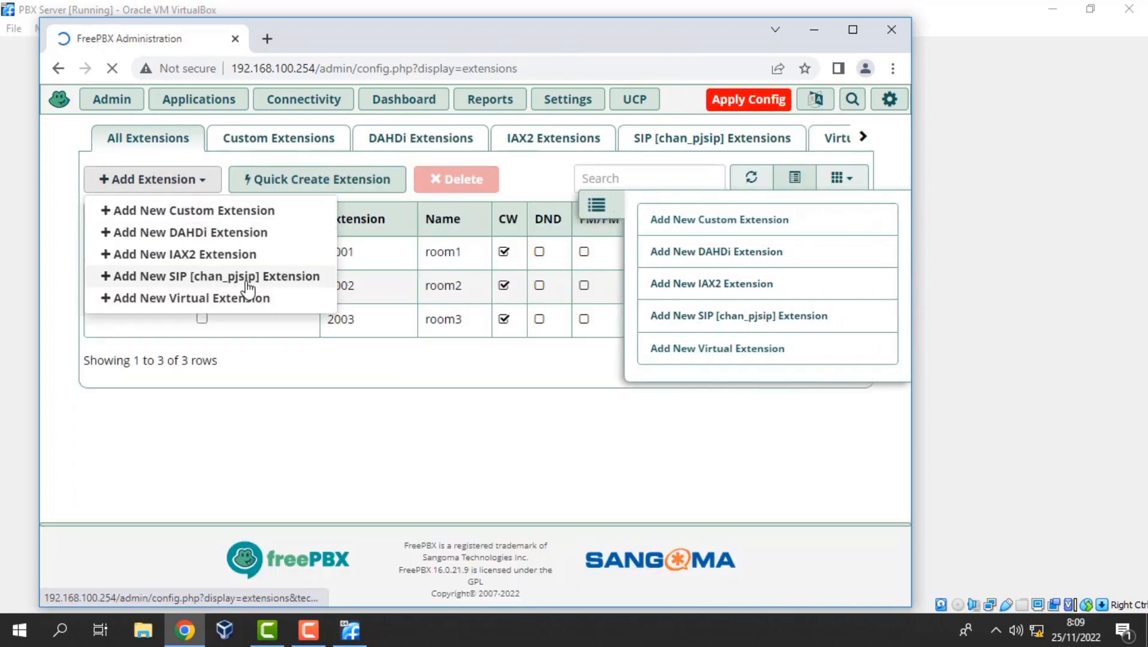
pyautogui.click(379, 297)
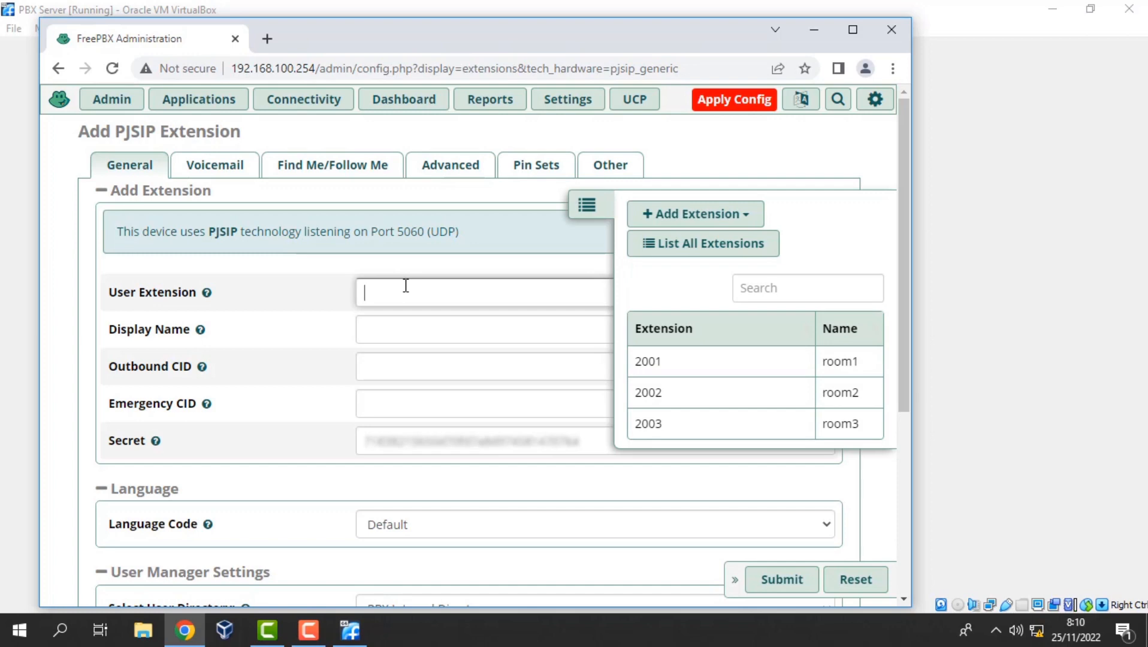
pyautogui.write('2004')
pyautogui.press('Tab')
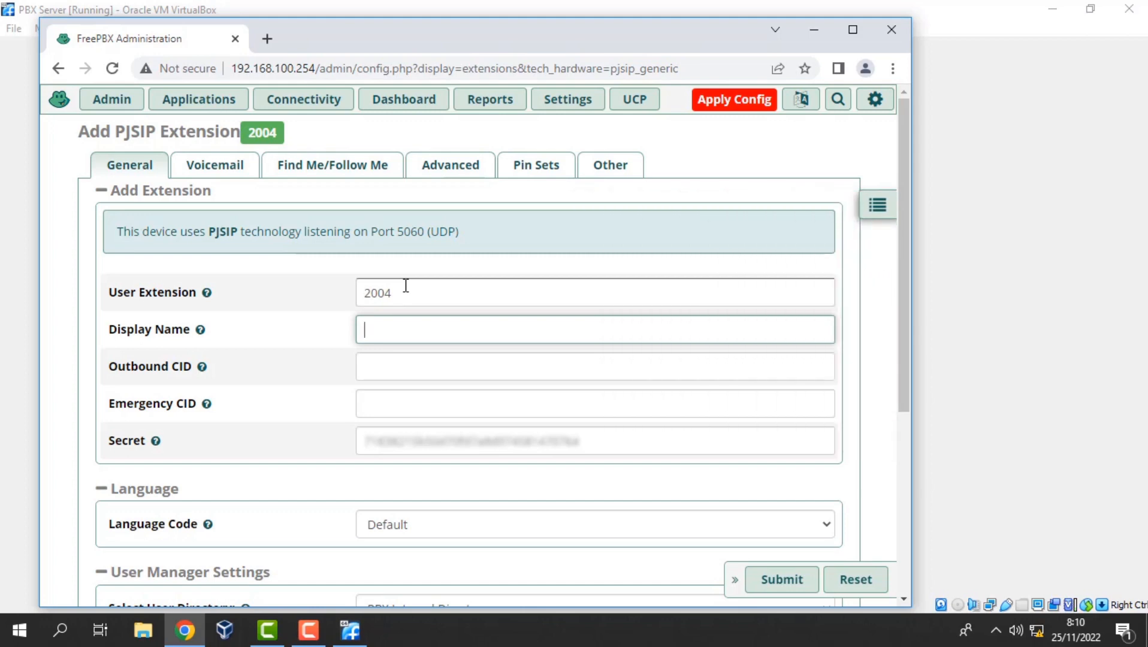
pyautogui.write('room')
pyautogui.press('Tab')
pyautogui.press('Tab')
pyautogui.press('Tab')
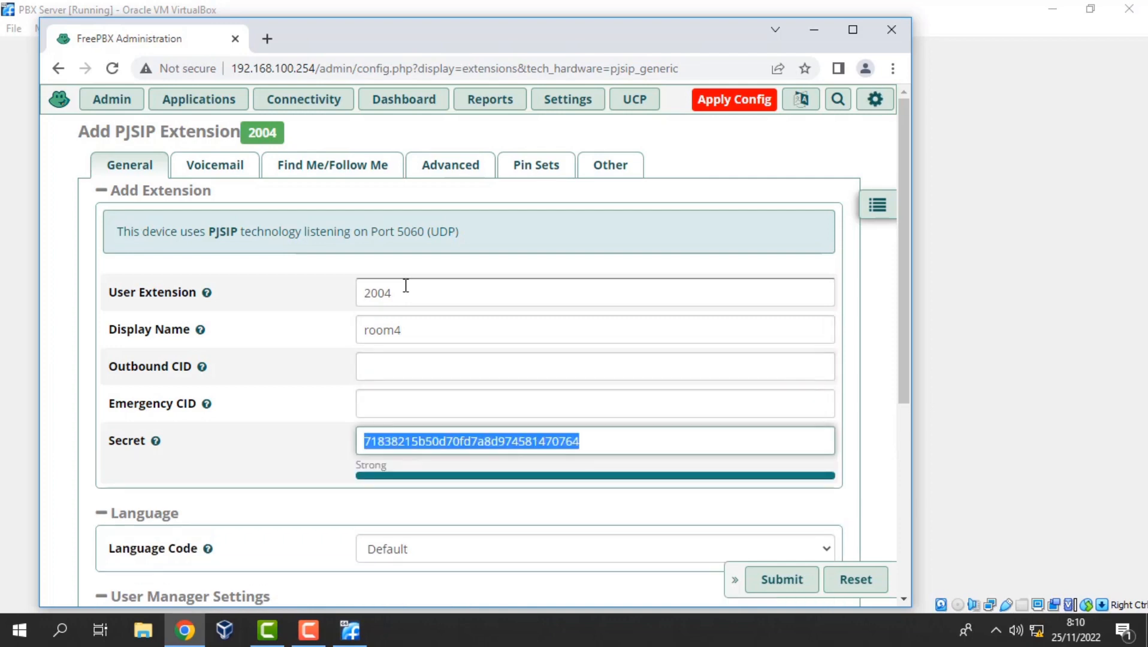
pyautogui.write('room')
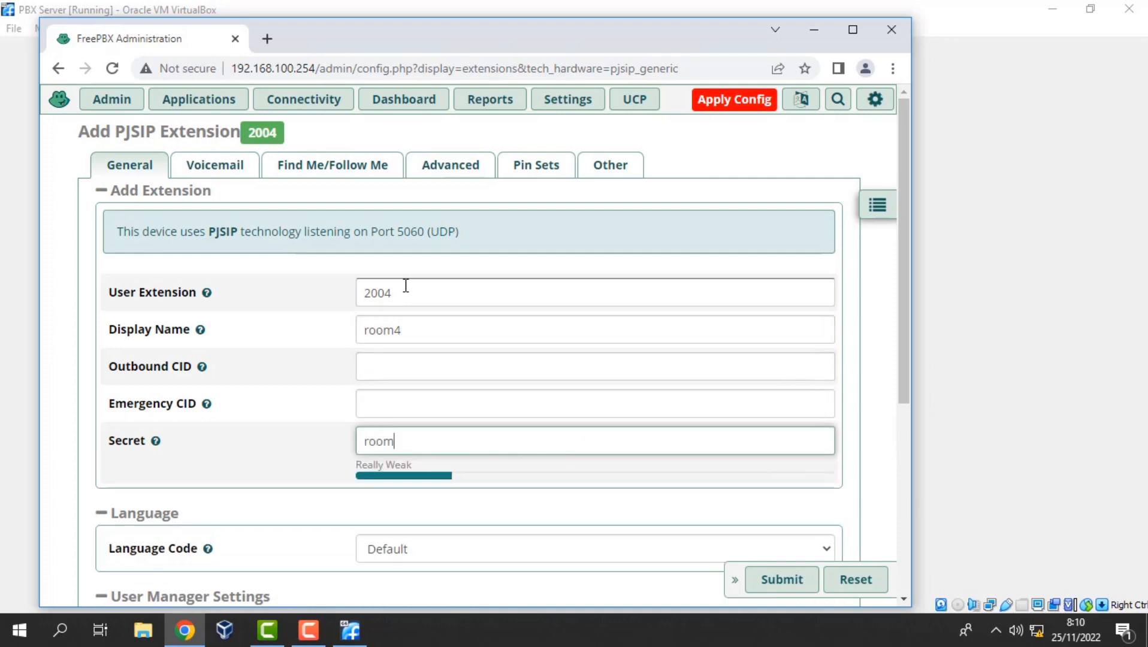
pyautogui.write('4')
pyautogui.click(791, 589)
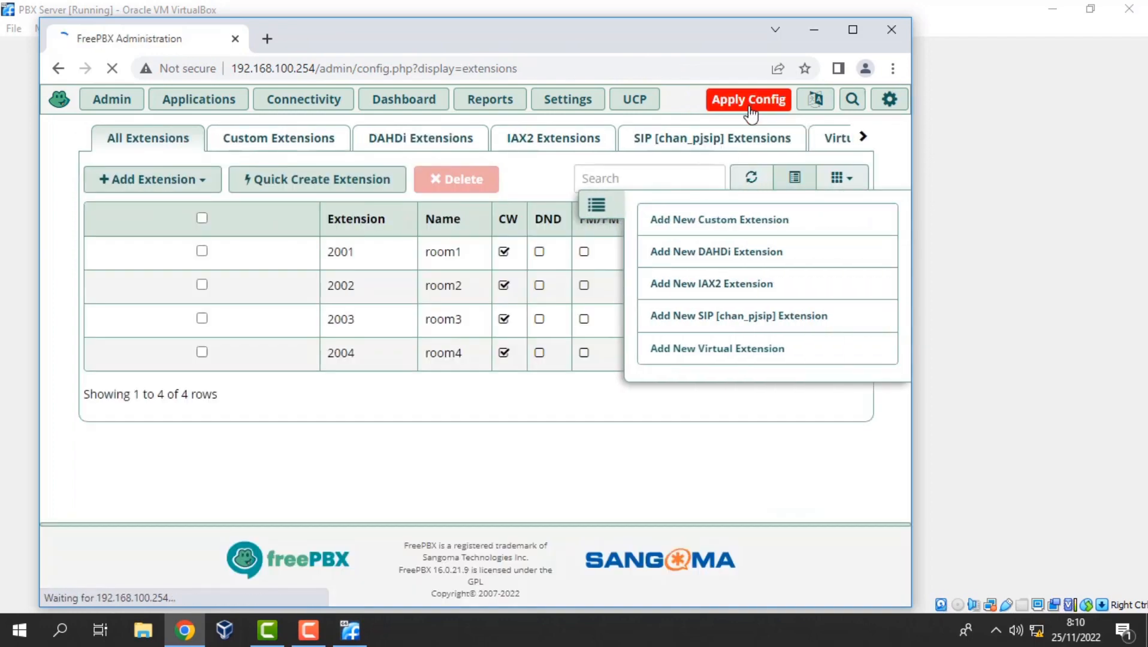
# Apply the FreePBX configuration, then minimise Chrome and the VirtualBox window.
pyautogui.click(750, 112)
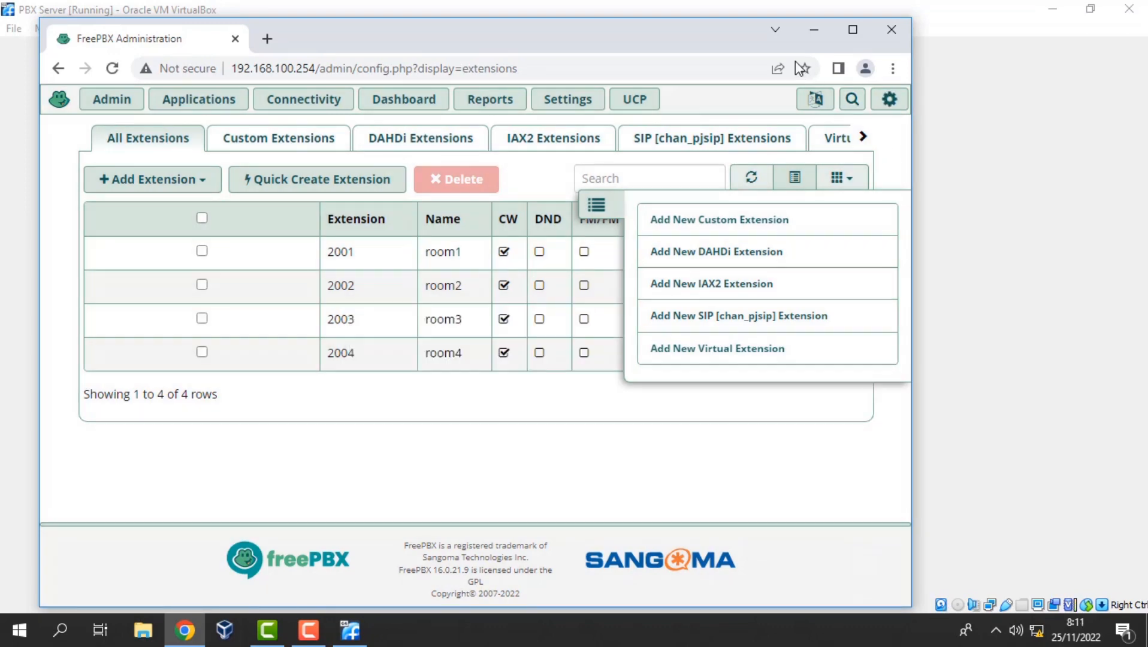
pyautogui.click(815, 30)
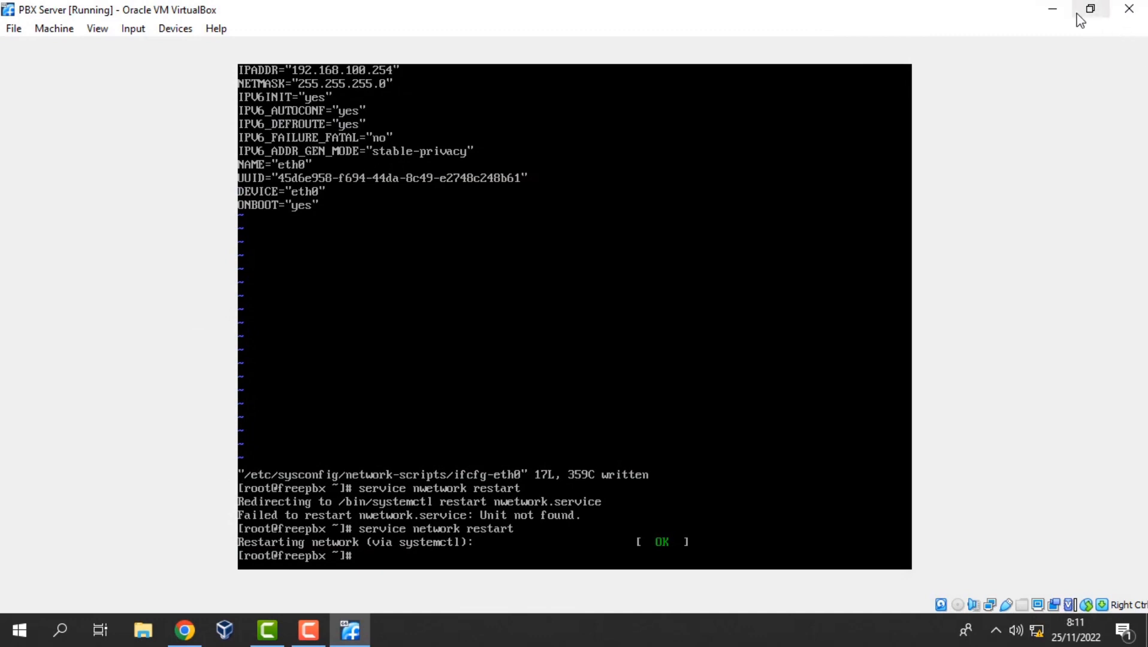
pyautogui.click(1050, 9)
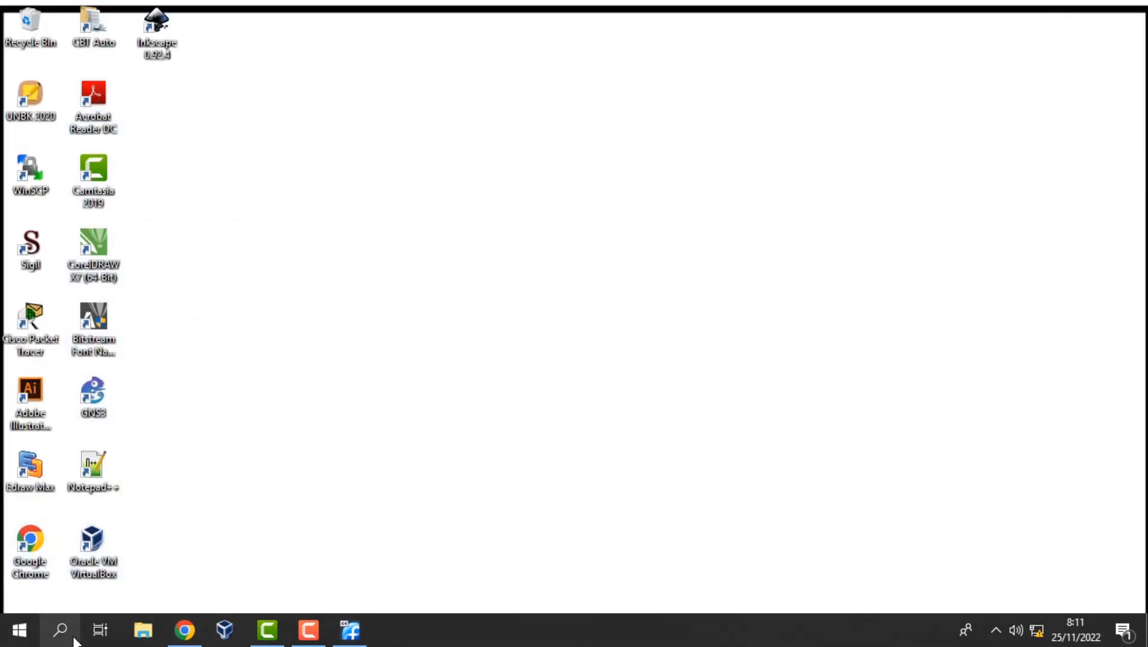
# Browse in File Explorer to the Local Disk (D:) folder XII TKJ 4.
pyautogui.click(141, 630)
pyautogui.click(76, 409)
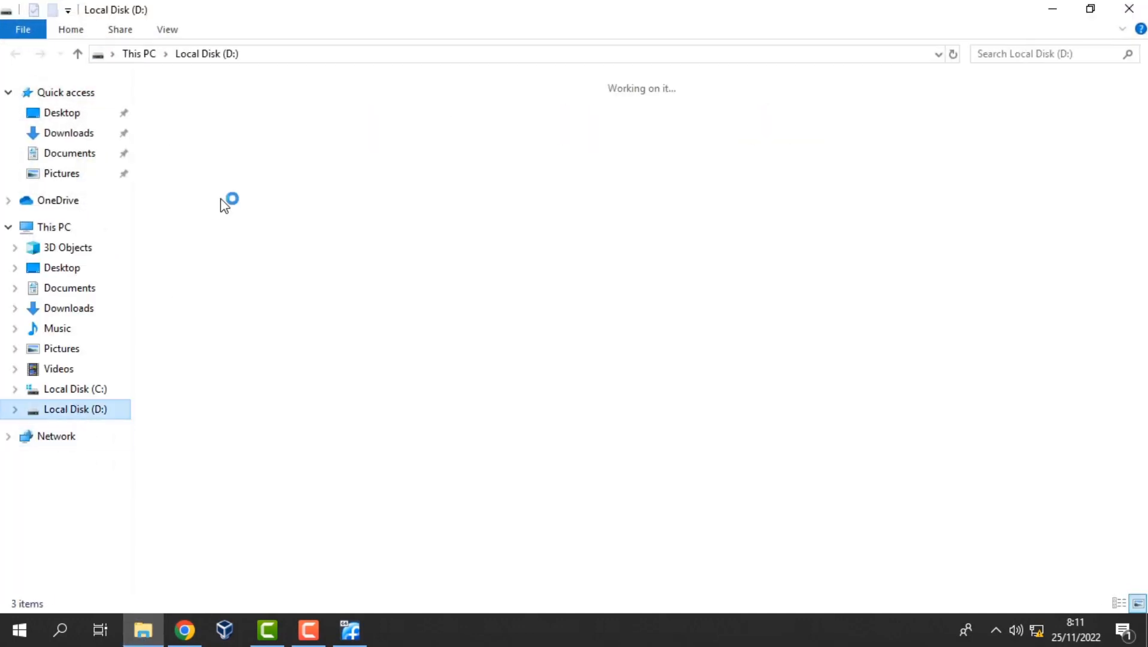
pyautogui.doubleClick(223, 126)
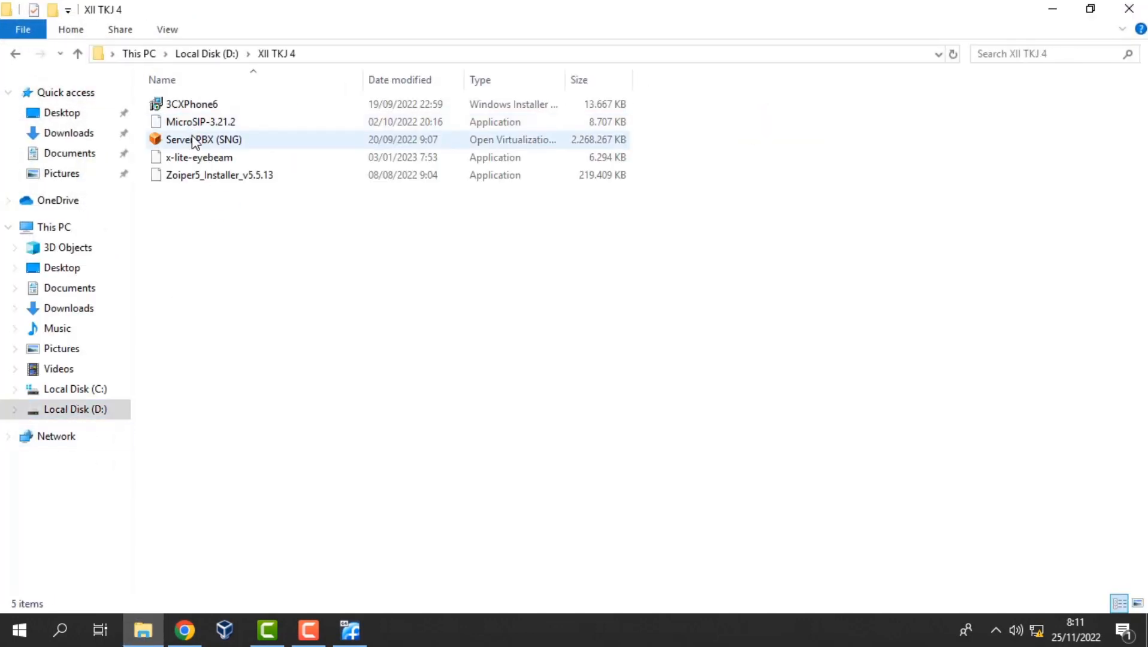
pyautogui.doubleClick(207, 107)
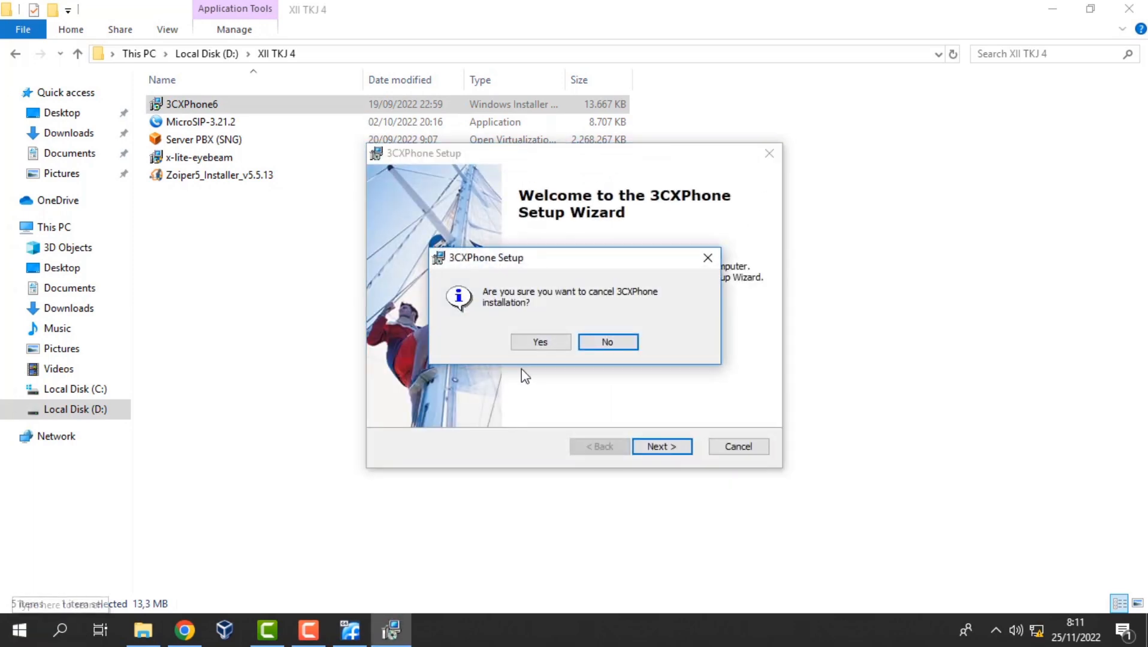
pyautogui.click(548, 341)
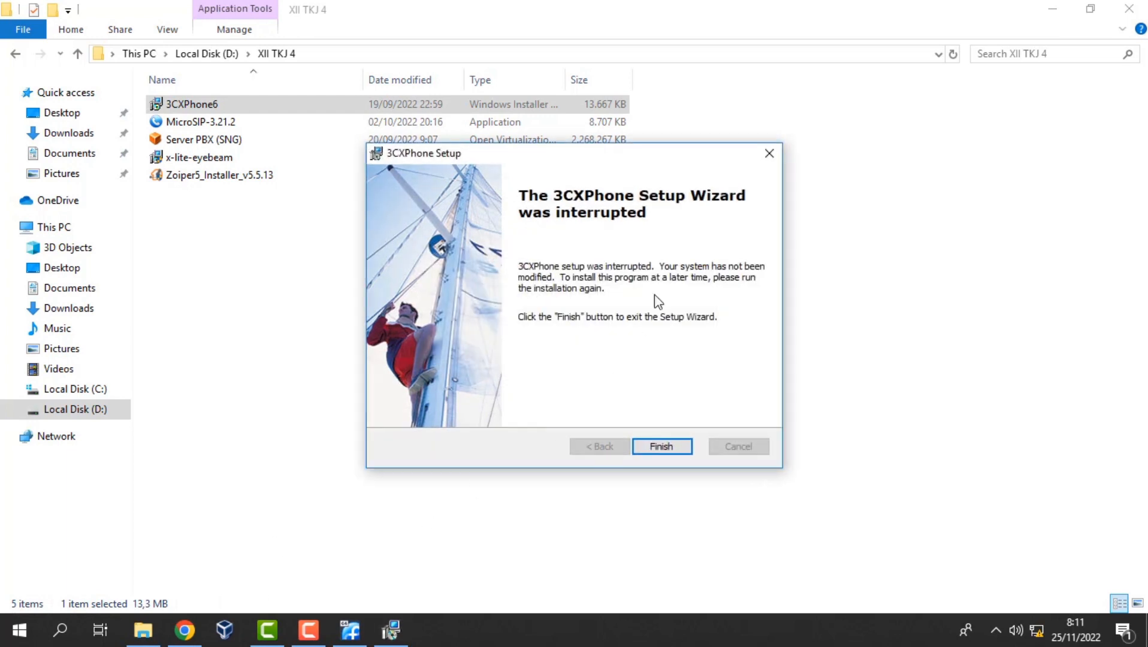
pyautogui.click(671, 450)
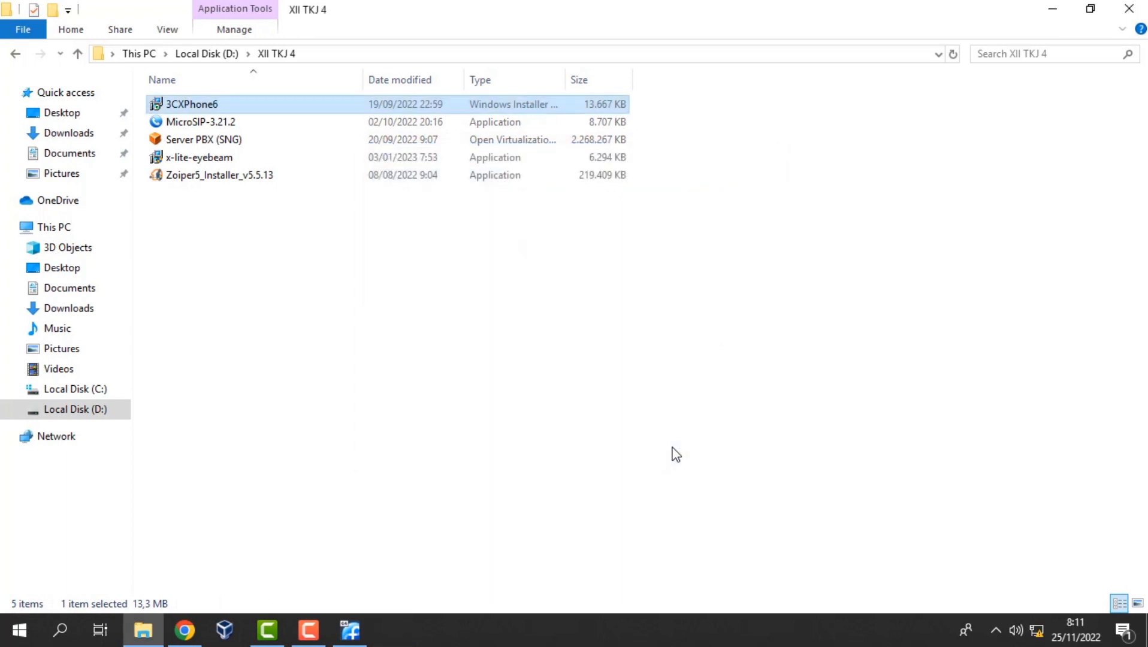
pyautogui.click(73, 639)
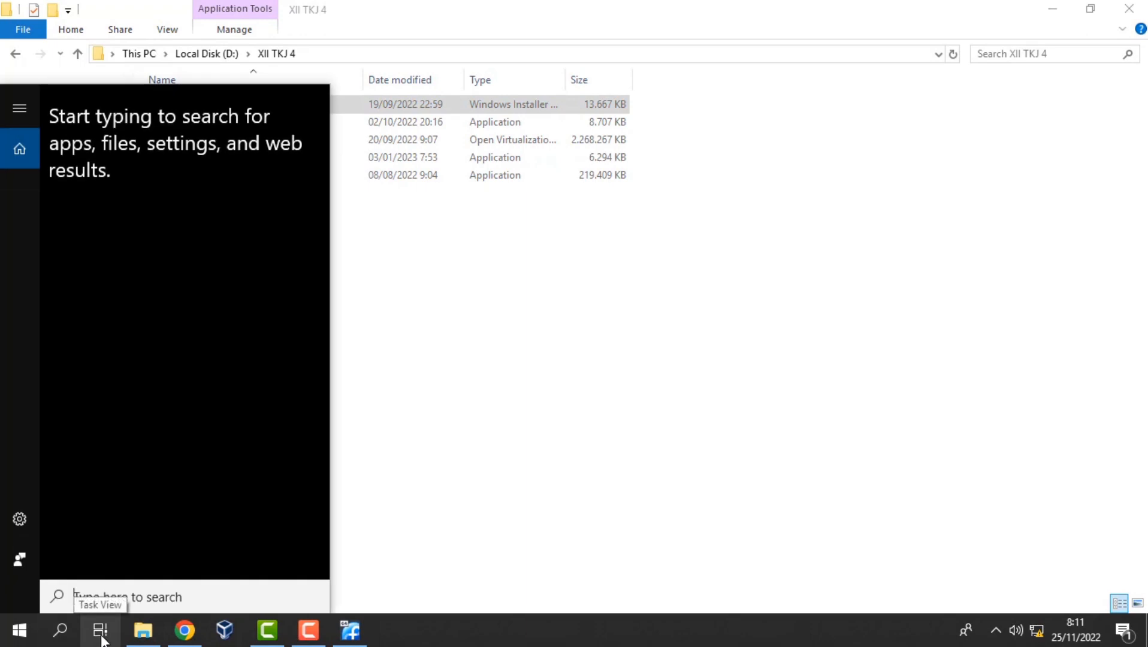
pyautogui.write('3')
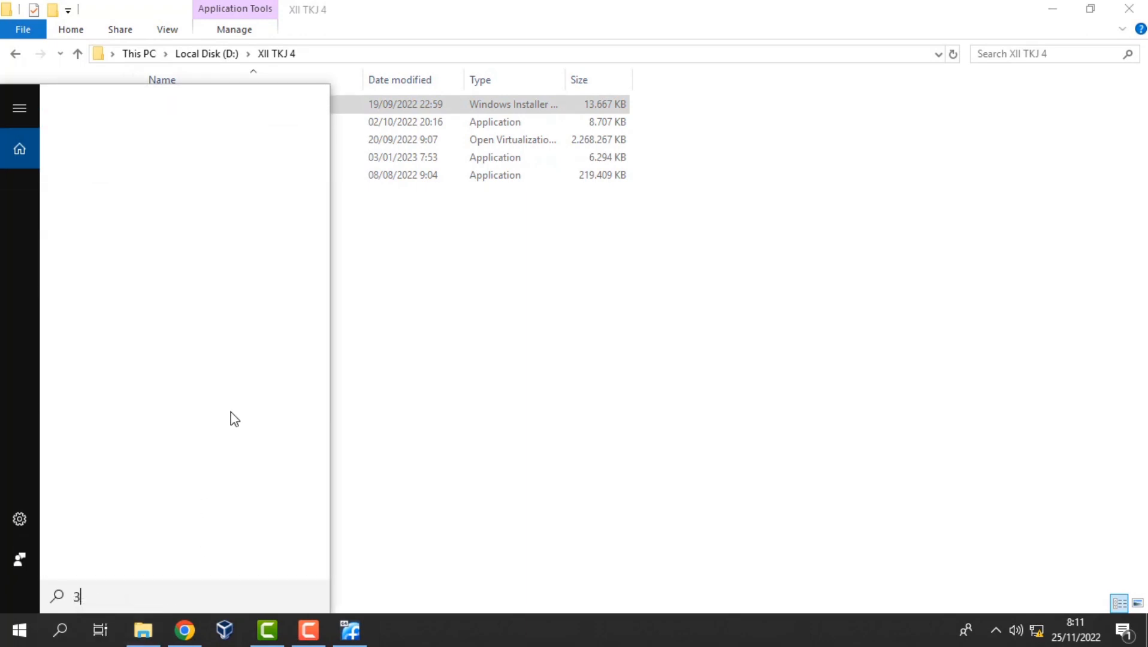
pyautogui.write('c')
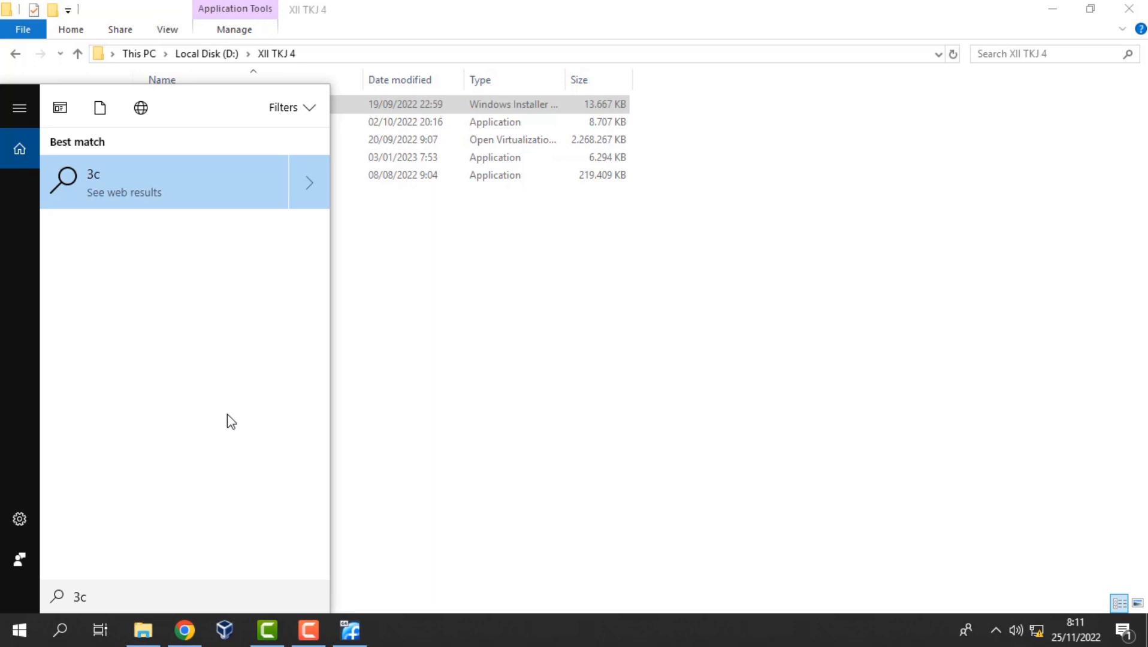
pyautogui.write('x')
pyautogui.click(445, 336)
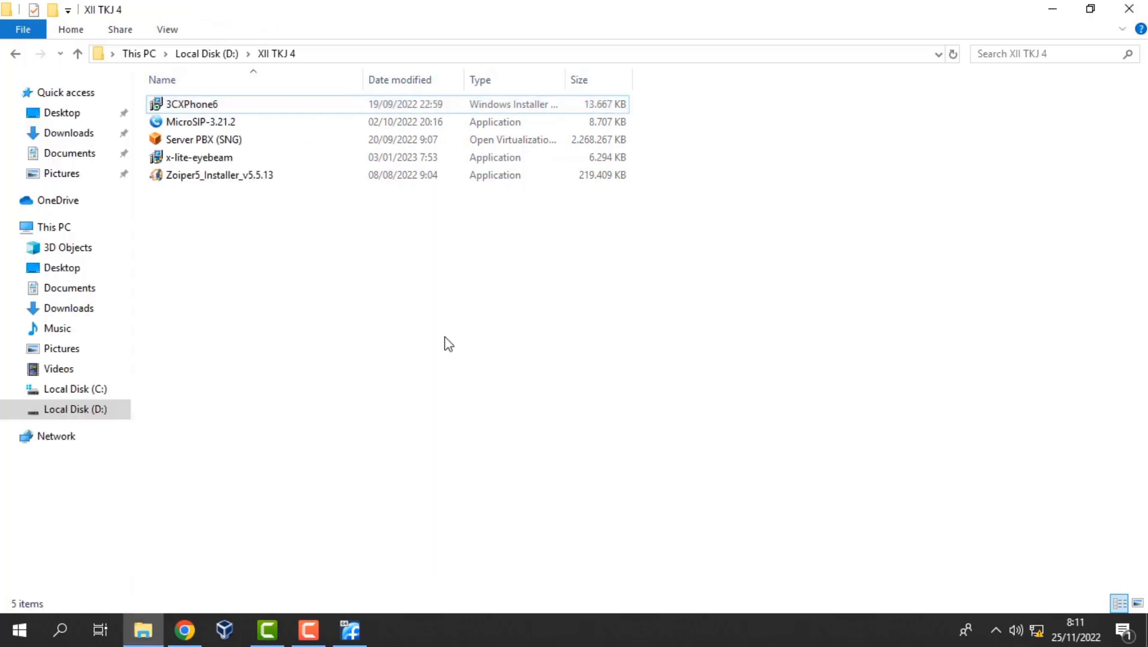
# Install 3CXPhone6 with the licence accepted and default folder, finishing with Launch 3CXPhone checked.
pyautogui.doubleClick(235, 106)
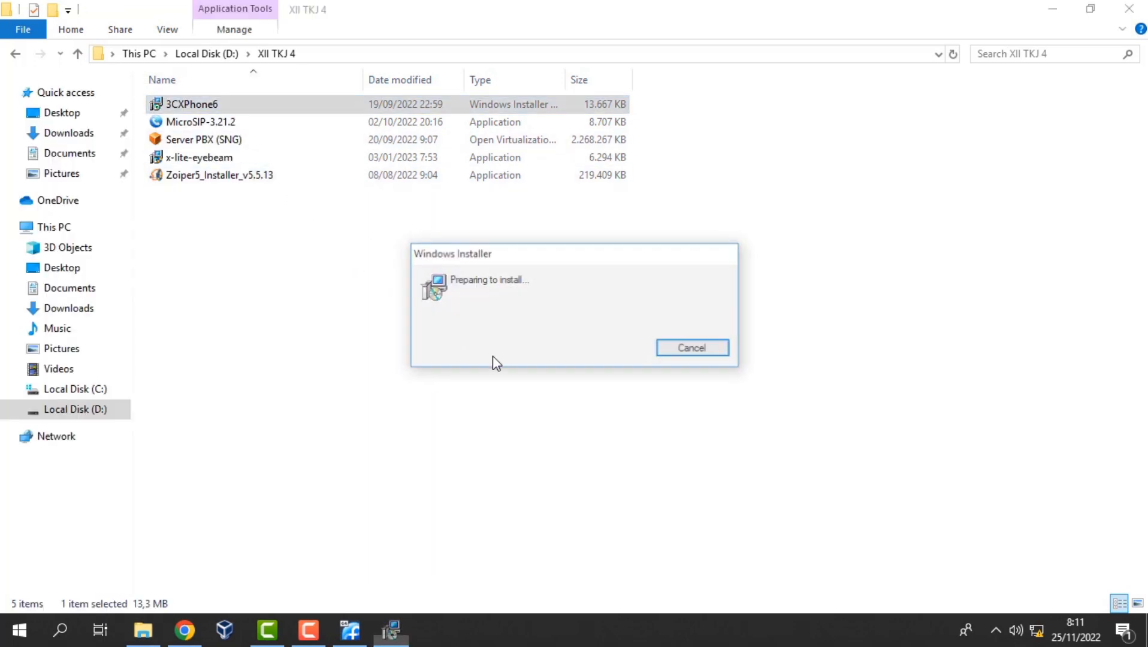
pyautogui.press('Return')
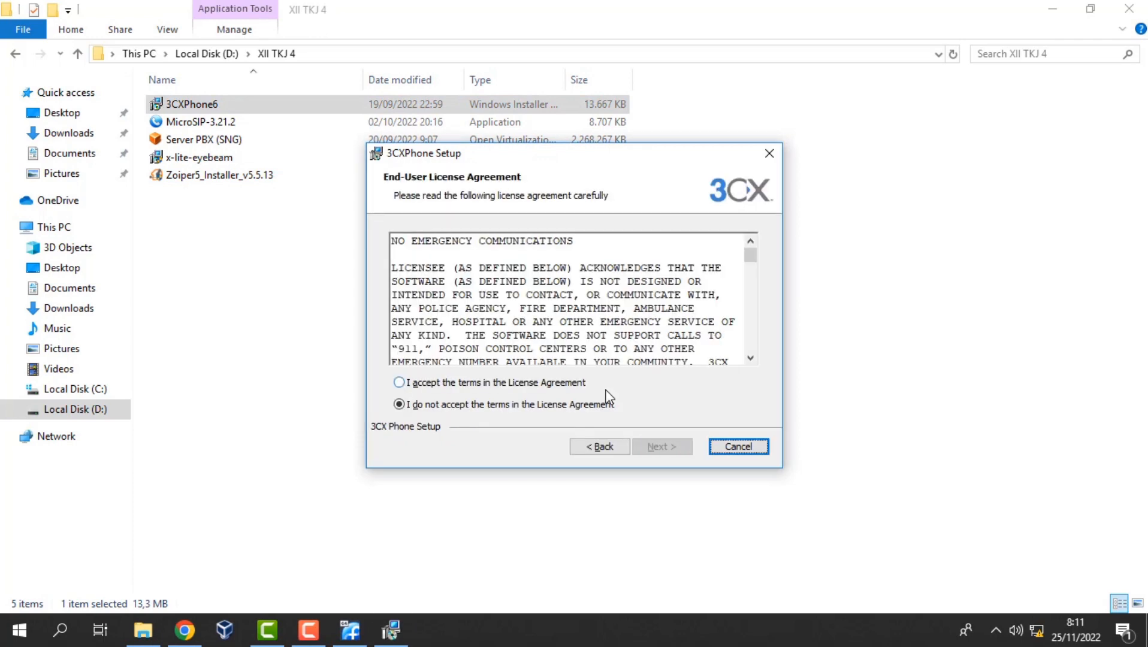
pyautogui.click(399, 383)
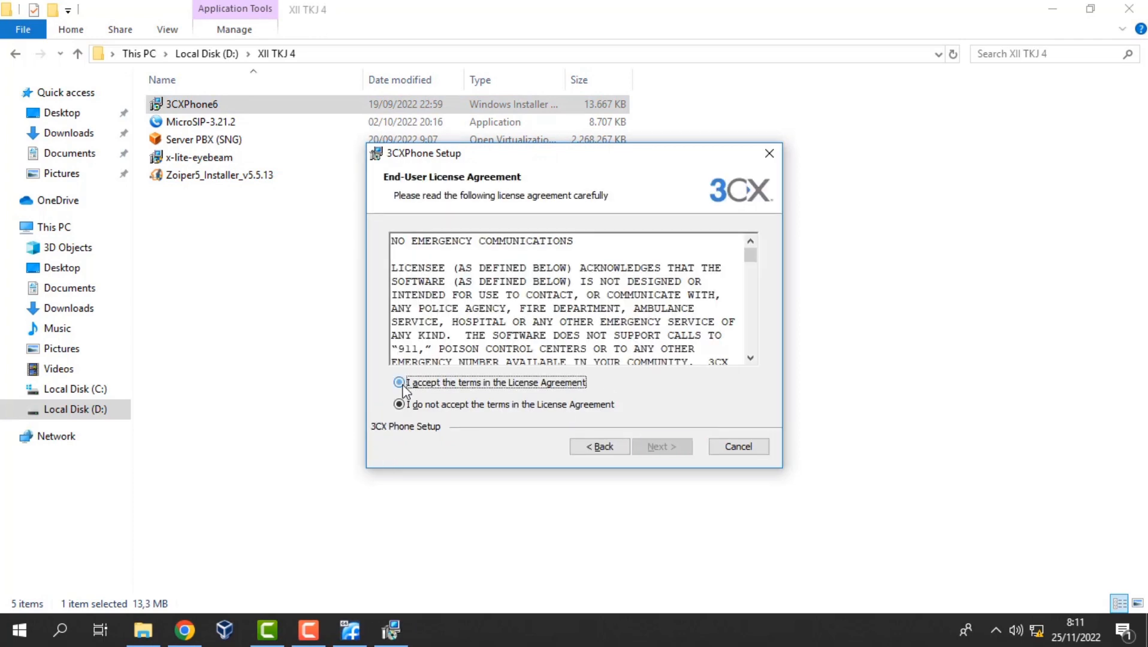
pyautogui.press('Return')
pyautogui.click(673, 451)
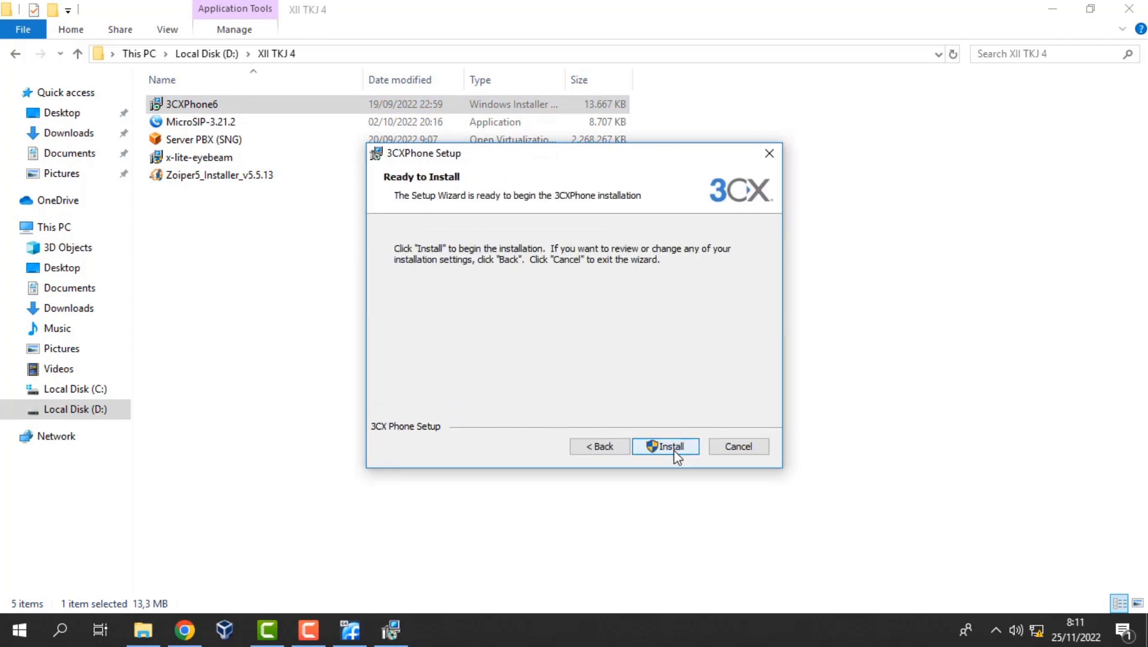
pyautogui.click(673, 451)
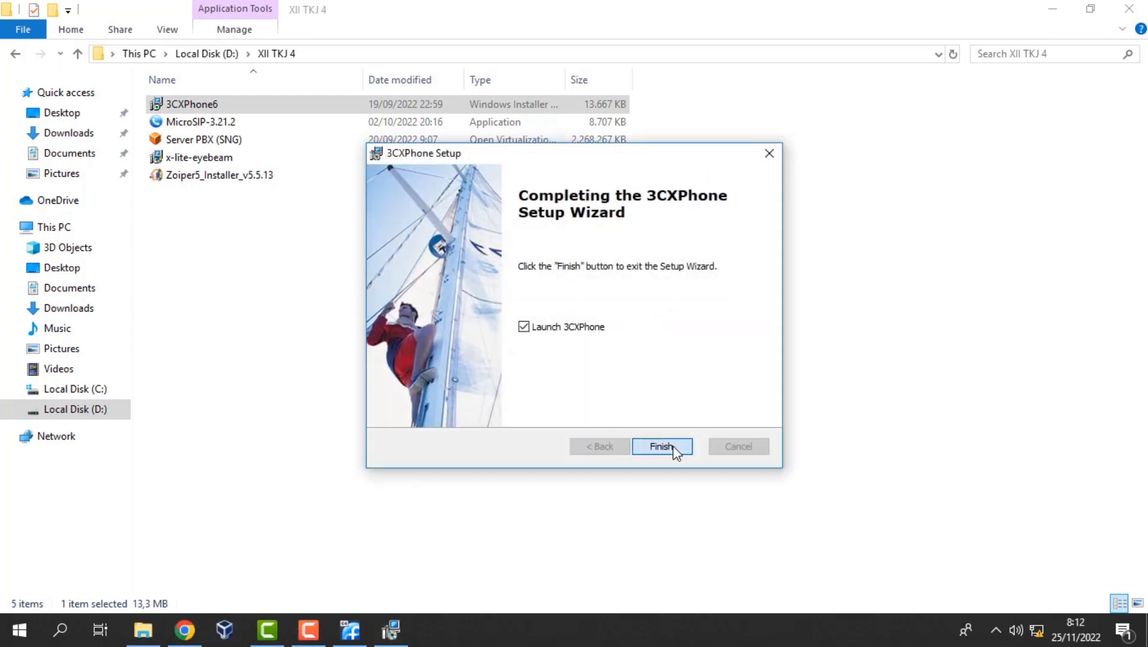
pyautogui.click(634, 445)
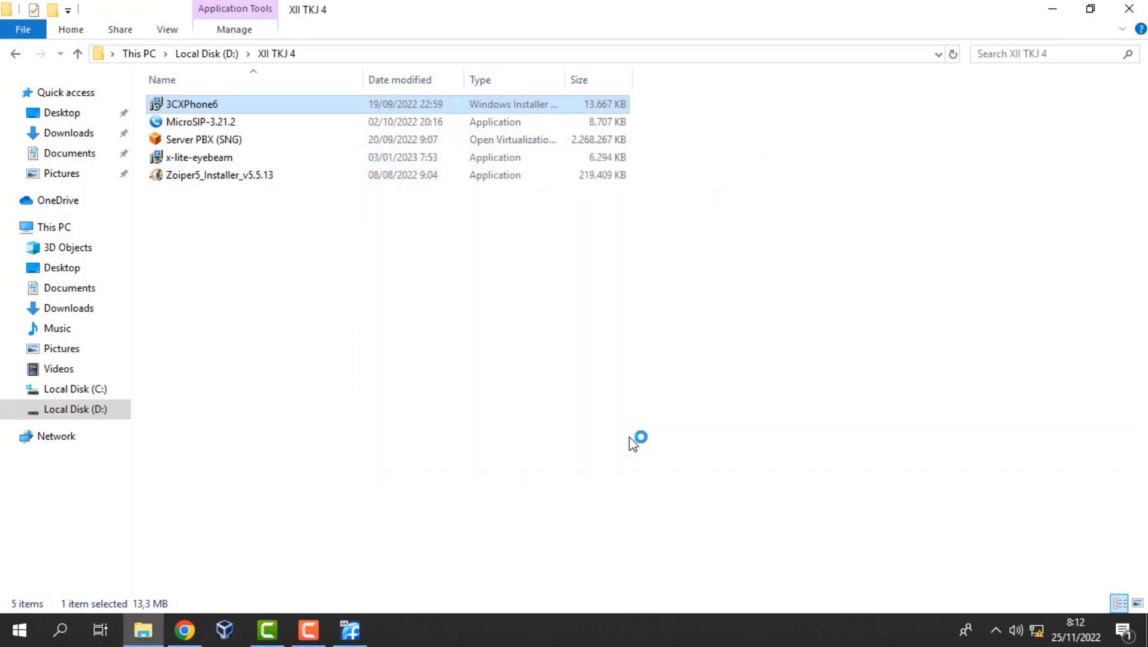
# Install X-Lite 3.0 from x-lite-eyebeam, accepting the licence and keeping default destination and tasks.
pyautogui.click(219, 164)
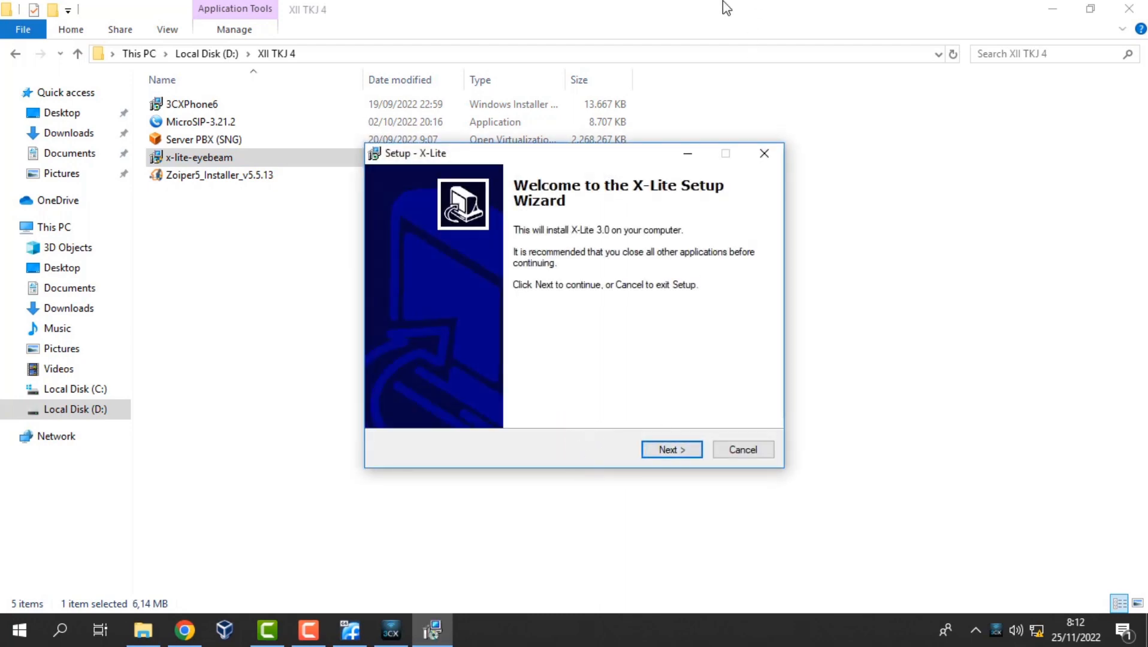
pyautogui.press('alt')
pyautogui.hotkey('alt', 'n')
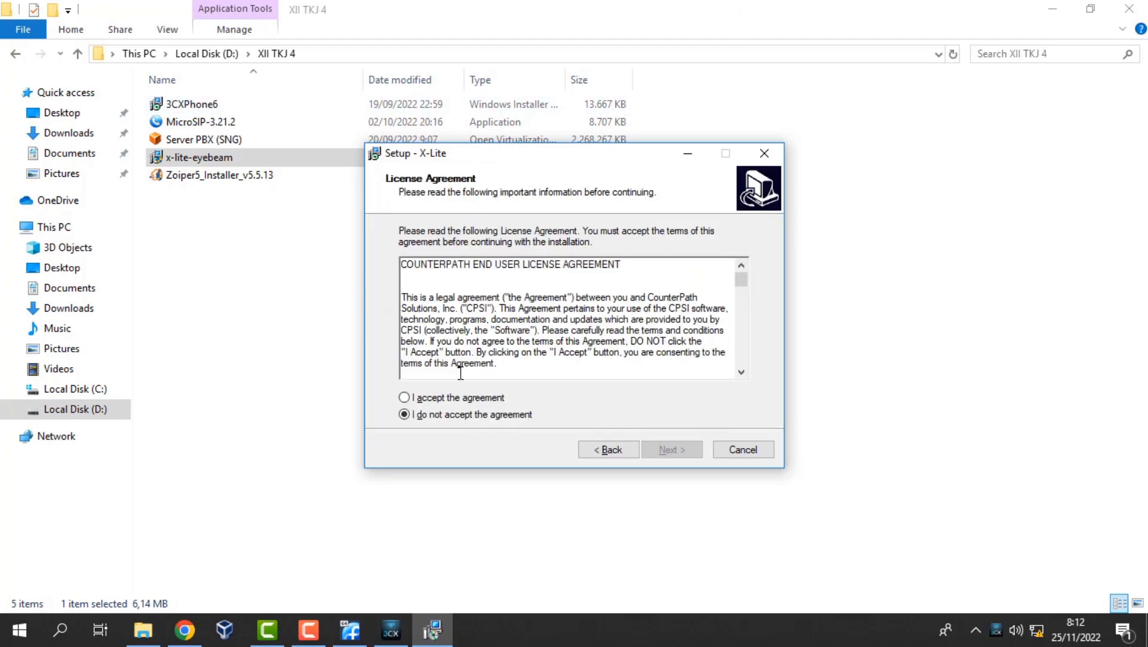
pyautogui.click(462, 398)
pyautogui.click(671, 451)
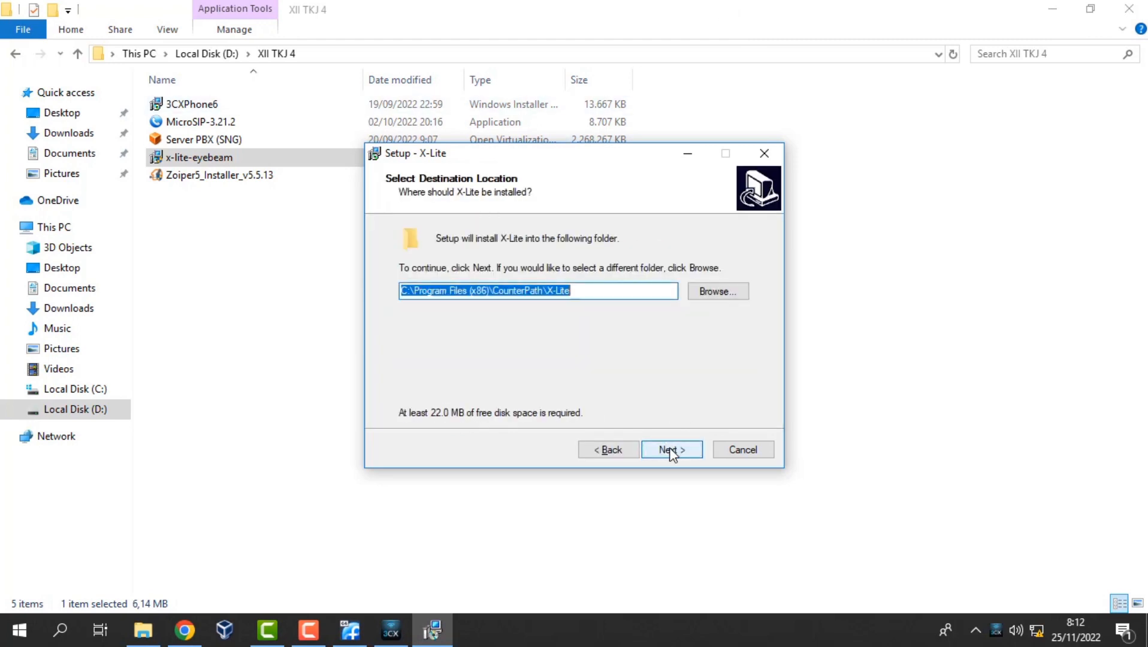
pyautogui.click(676, 453)
pyautogui.click(681, 453)
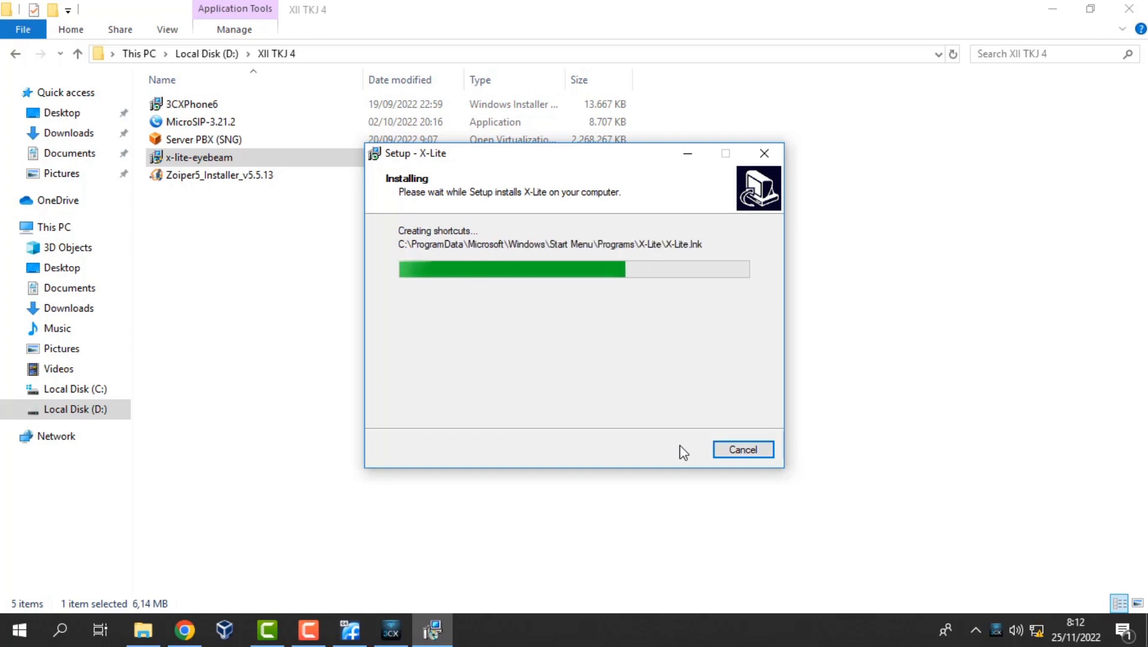
pyautogui.click(681, 454)
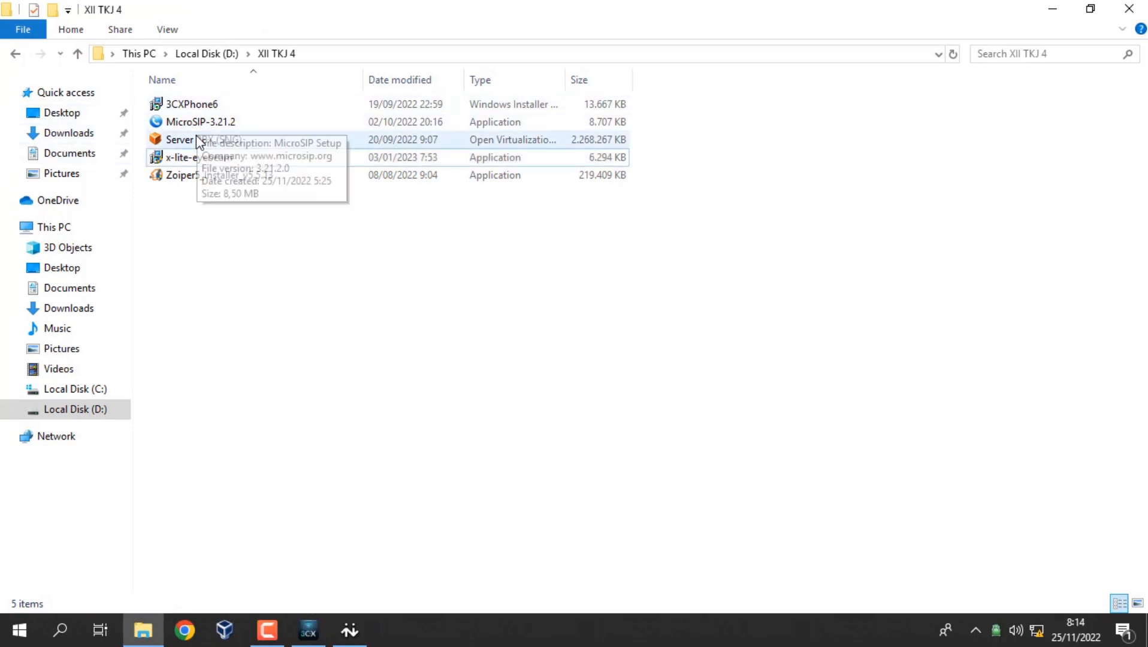
# Install Zoiper5 v5.5.13 as 64 Bit with a desktop shortcut and default folders.
pyautogui.click(206, 177)
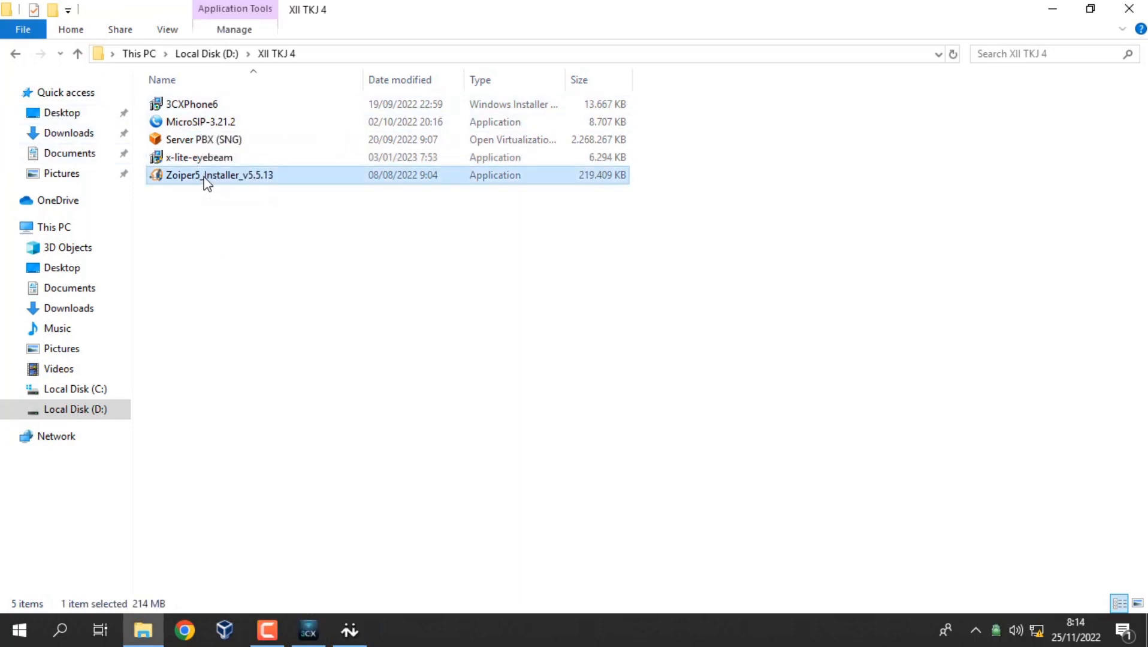
pyautogui.doubleClick(224, 181)
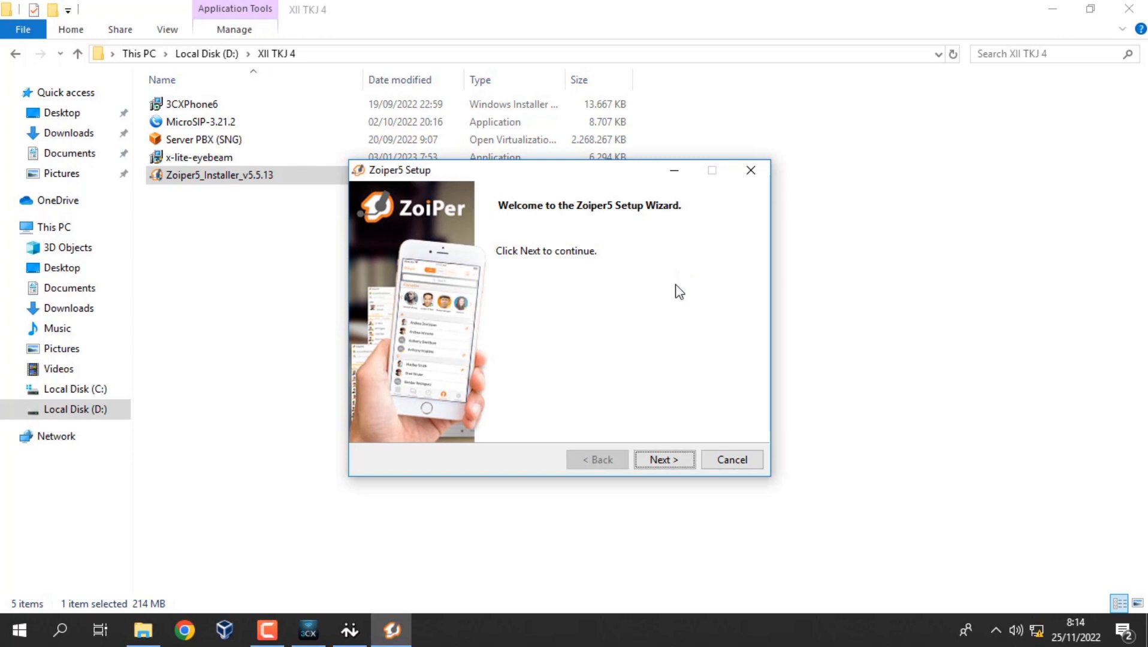
pyautogui.press('Return')
pyautogui.click(496, 403)
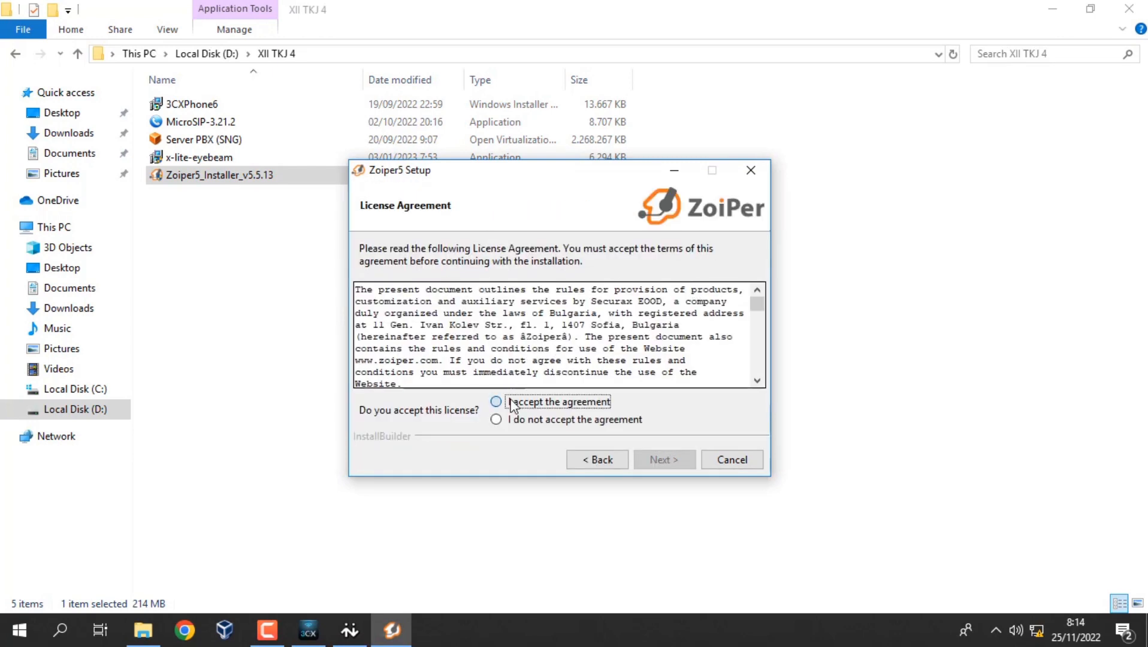
pyautogui.click(653, 460)
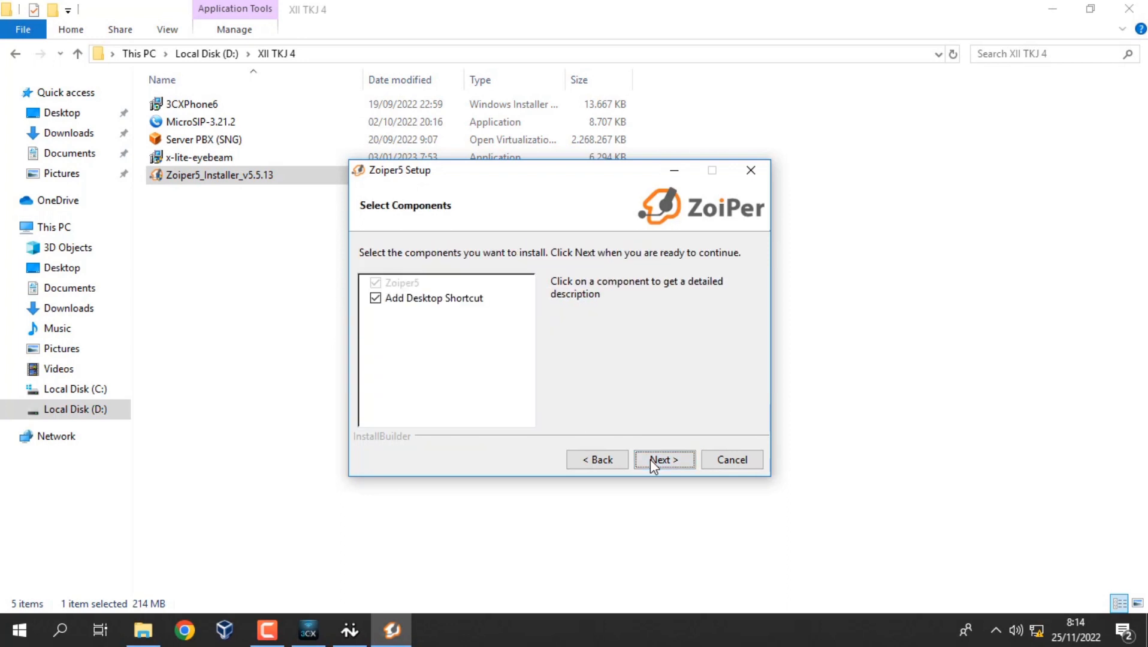
pyautogui.click(650, 459)
pyautogui.click(650, 459)
pyautogui.click(650, 459)
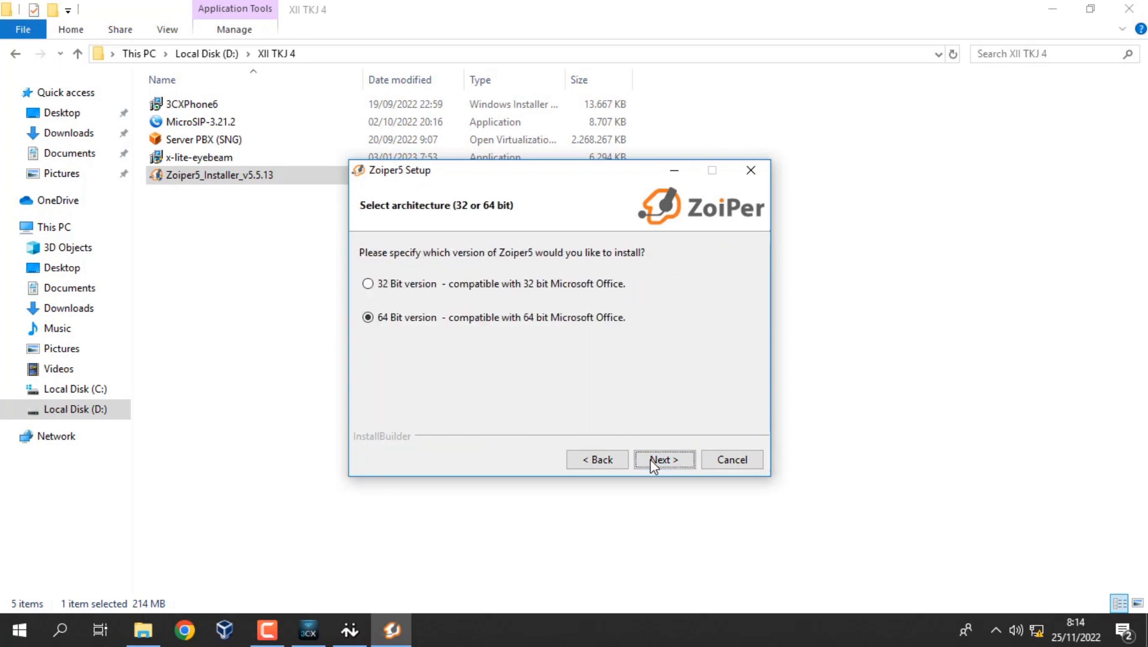
pyautogui.click(650, 459)
pyautogui.click(650, 459)
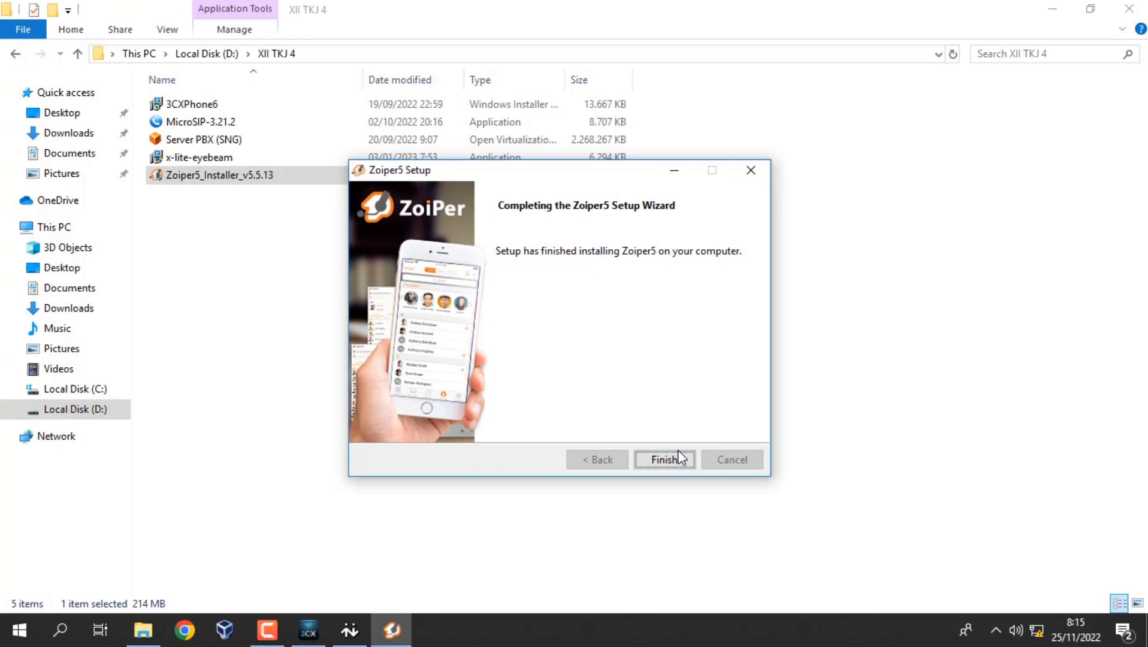
pyautogui.click(680, 458)
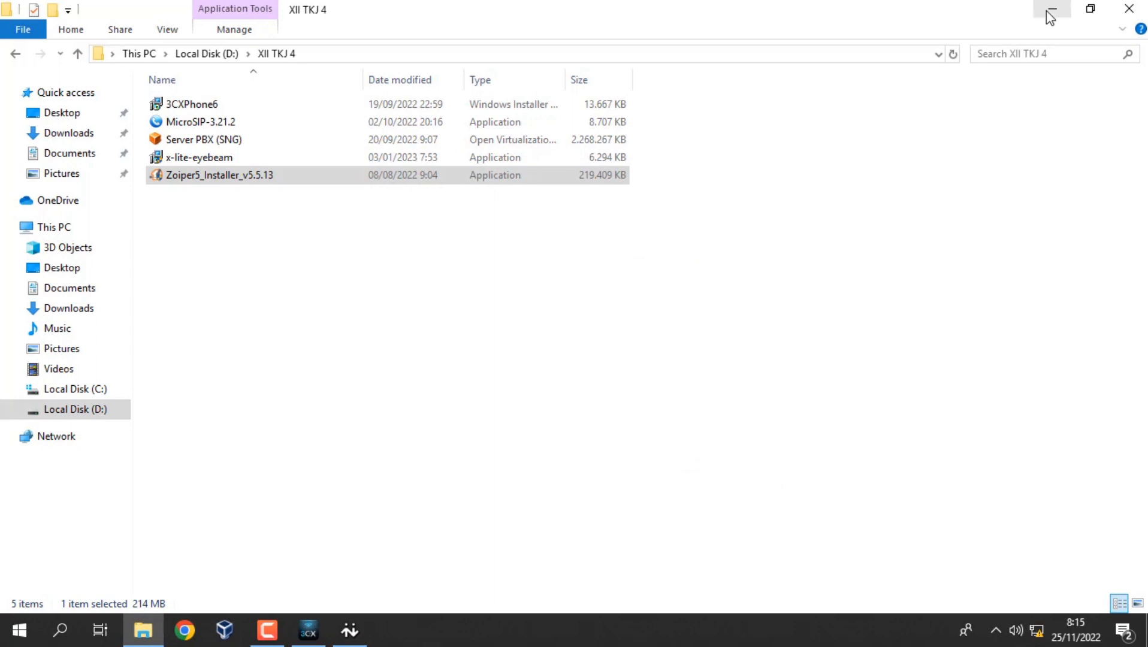
# Create 3CXPhone account room1 for extension 2001 on PBX 192.168.100.254.
pyautogui.click(1129, 8)
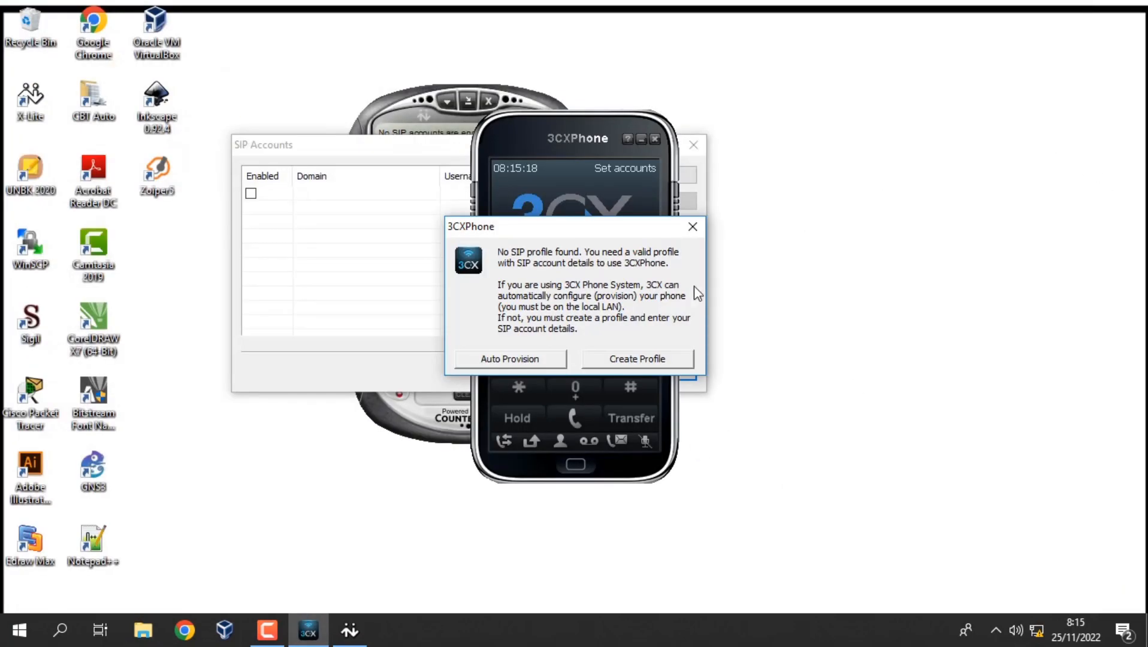
pyautogui.click(632, 362)
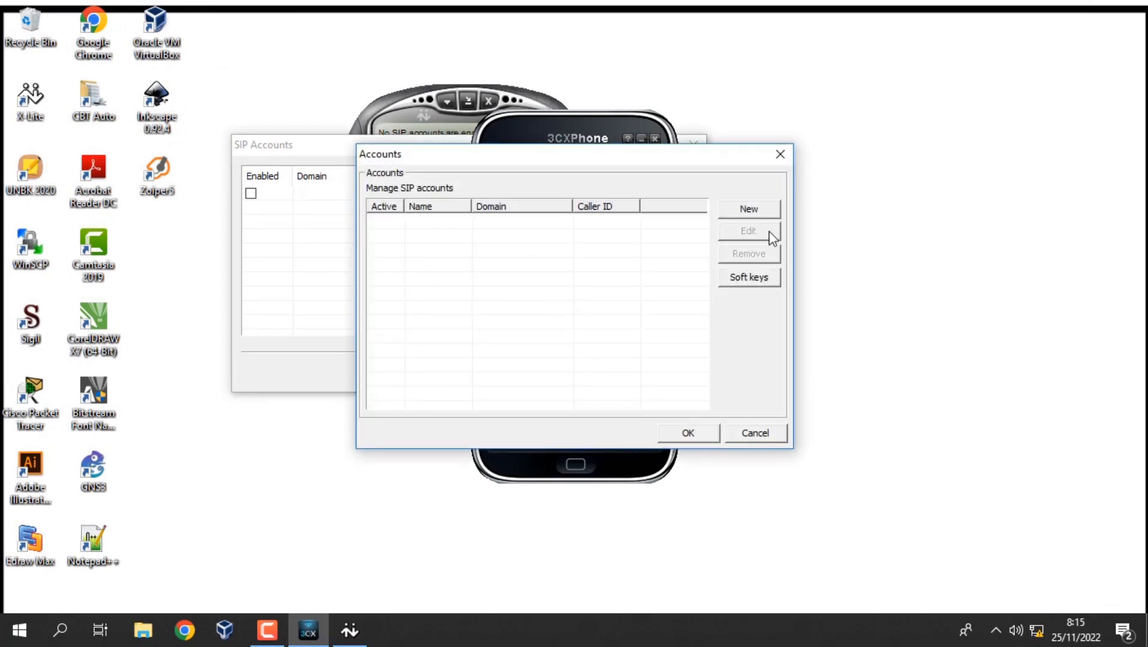
pyautogui.click(742, 215)
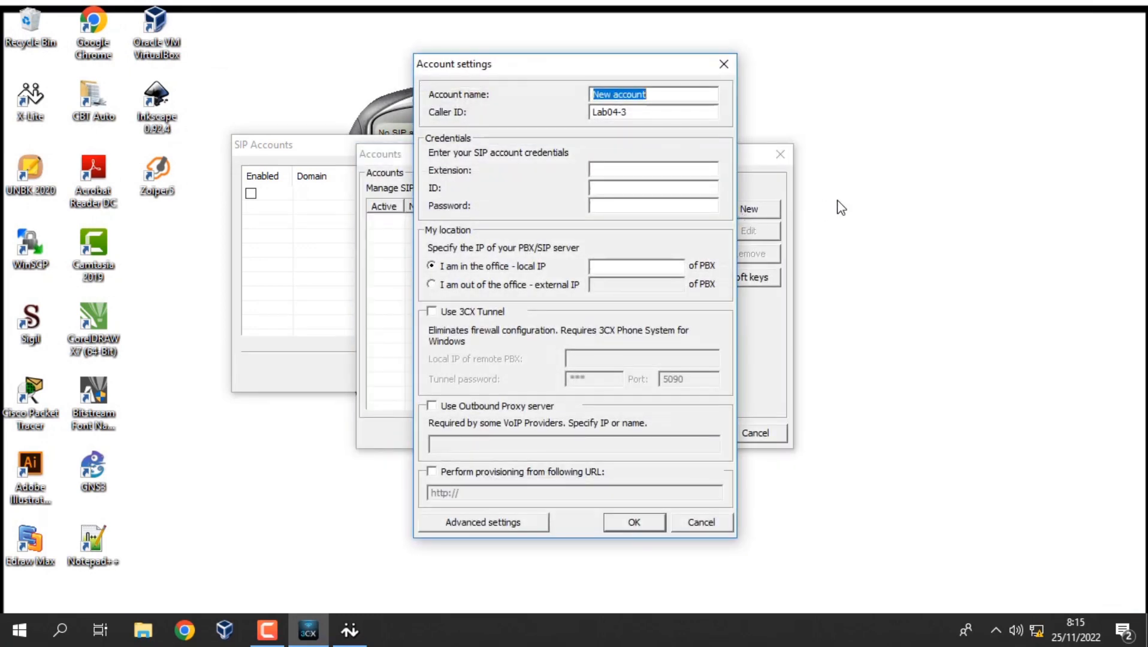
pyautogui.write('room1')
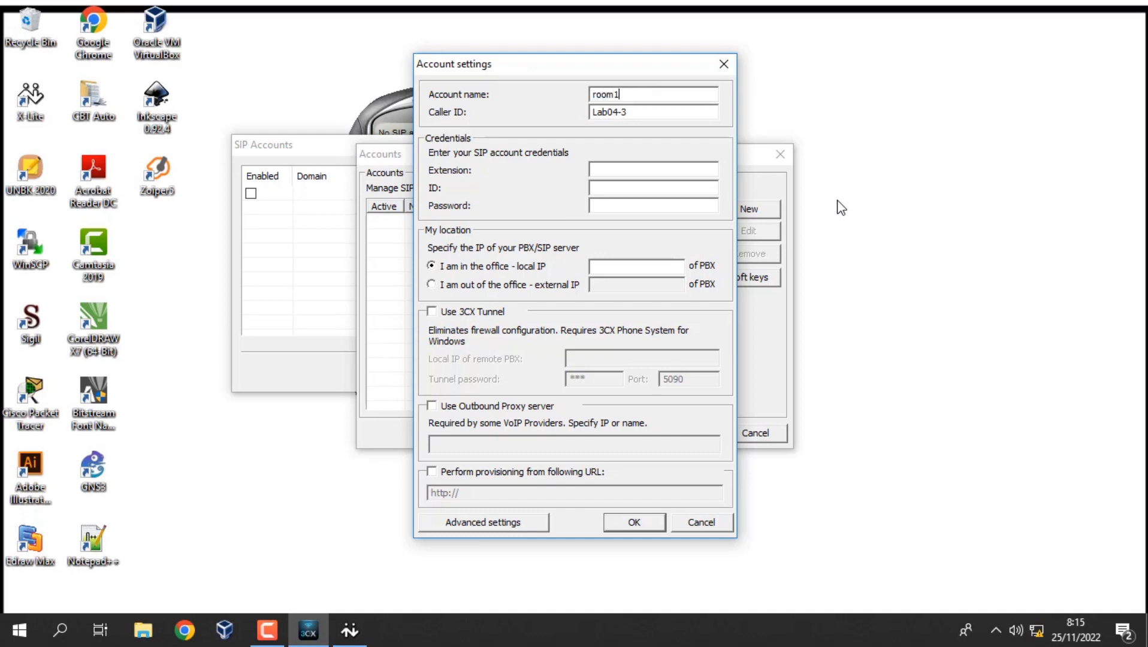
pyautogui.press('Tab')
pyautogui.write('200120012001')
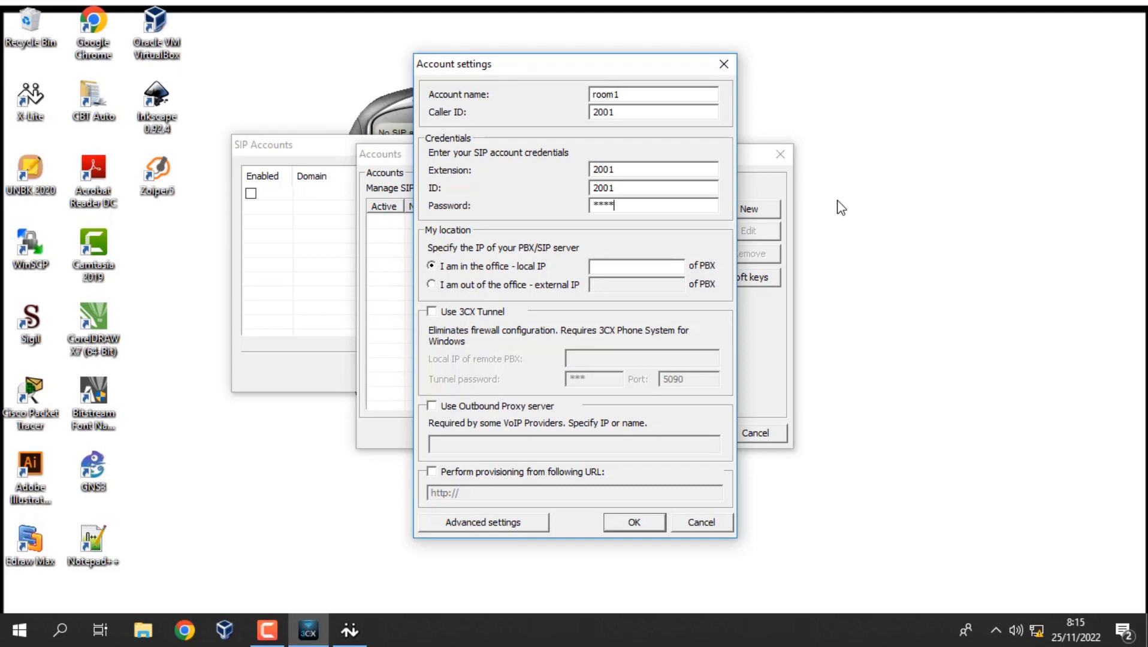
pyautogui.press('Tab')
pyautogui.press('Tab')
pyautogui.click(624, 515)
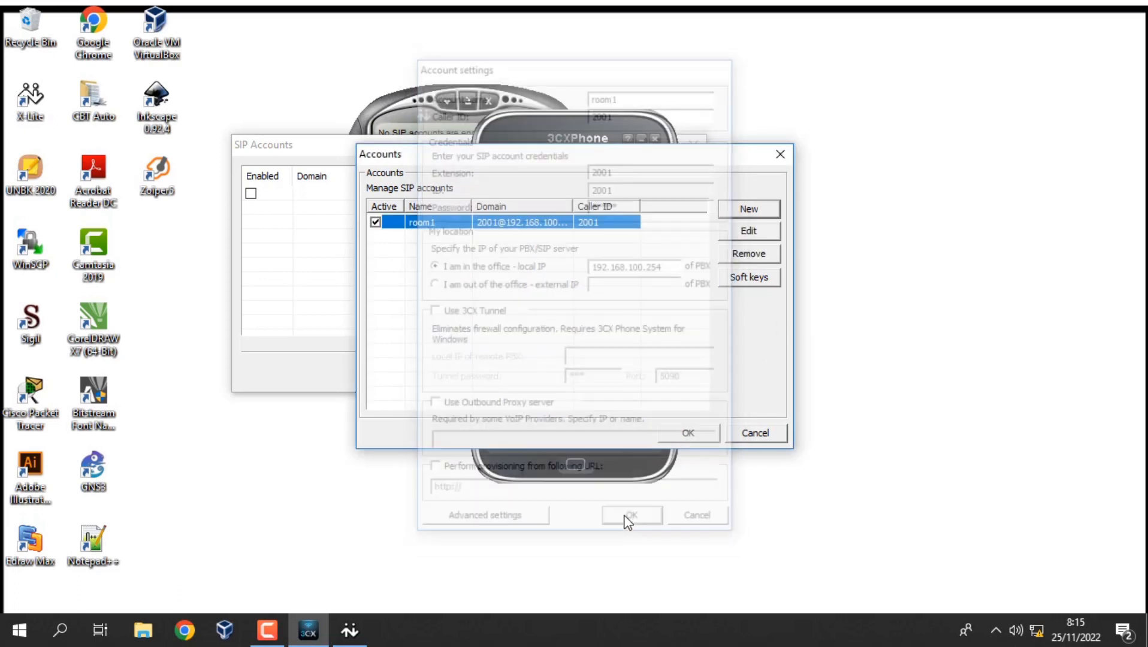
pyautogui.click(678, 435)
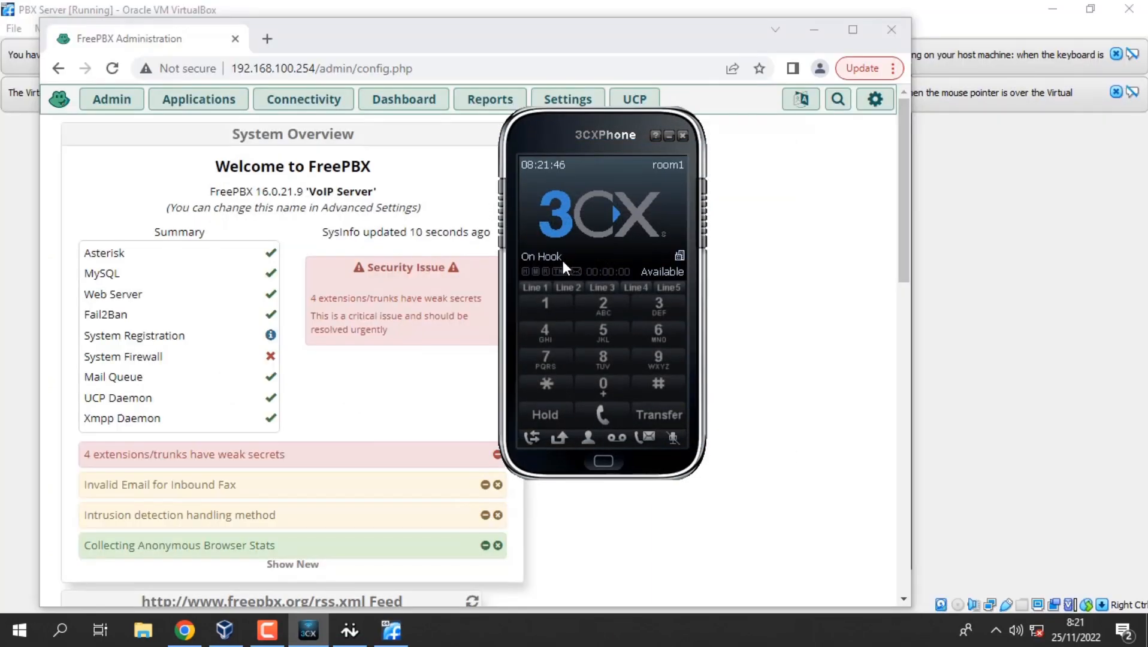
# Minimise the FreePBX browser and PBX Server VM, and close VirtualBox Manager.
pyautogui.click(812, 32)
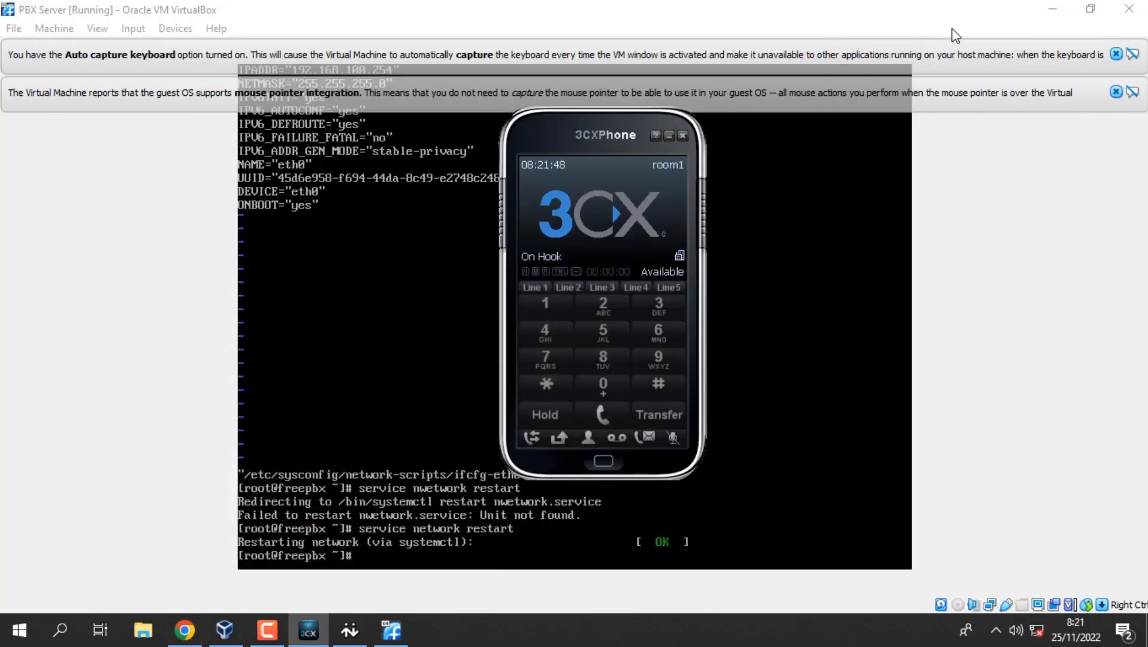
pyautogui.click(1053, 9)
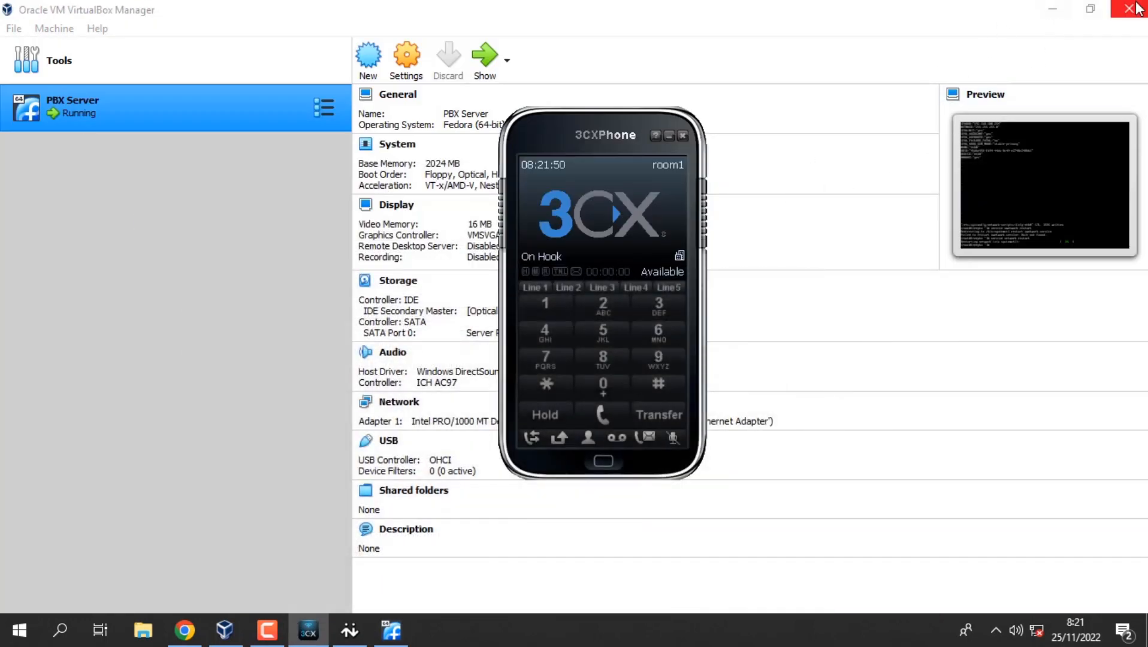
pyautogui.click(1129, 9)
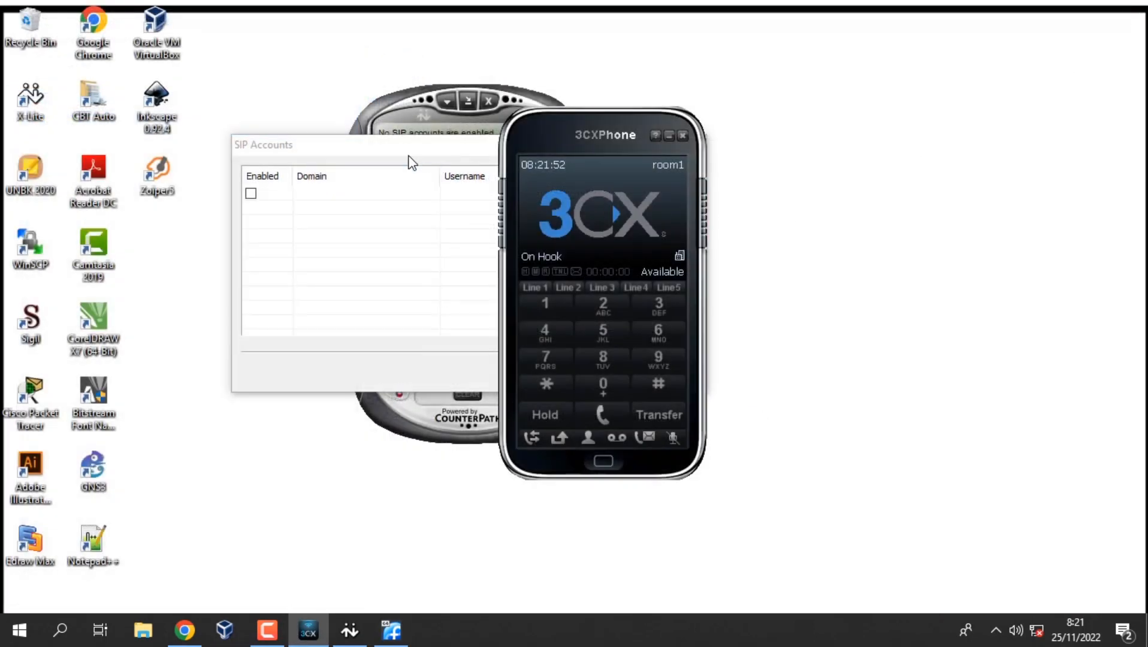
# Add X-Lite account room2 with user 2002, its password, and domain 192.168.100.254.
pyautogui.click(410, 161)
pyautogui.click(648, 176)
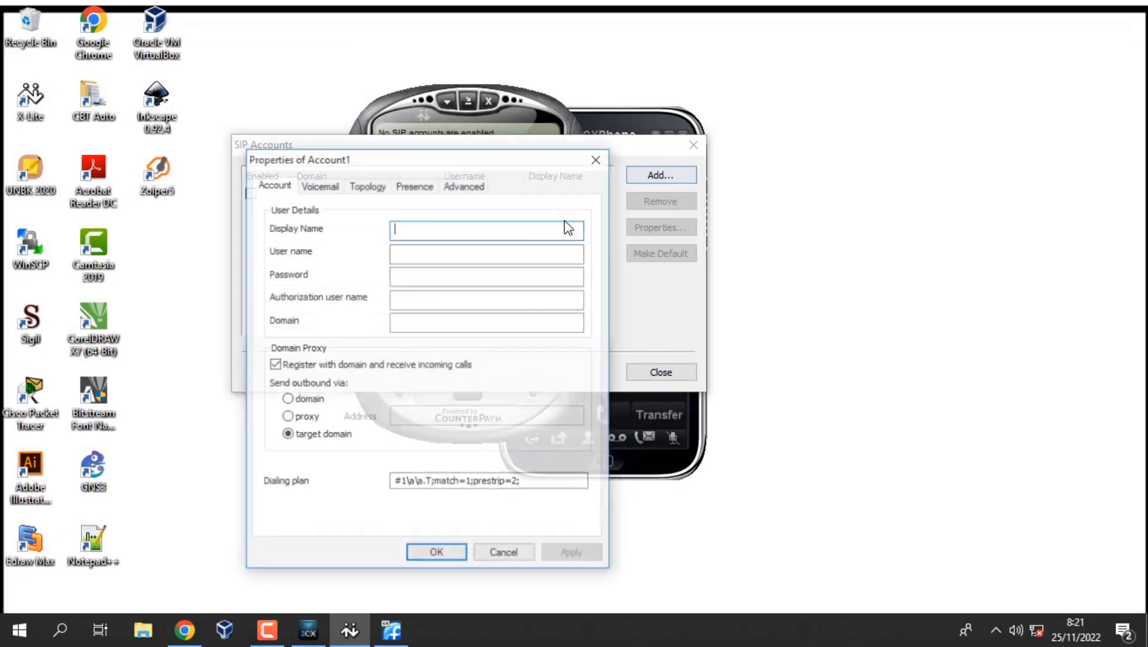
pyautogui.write('room2')
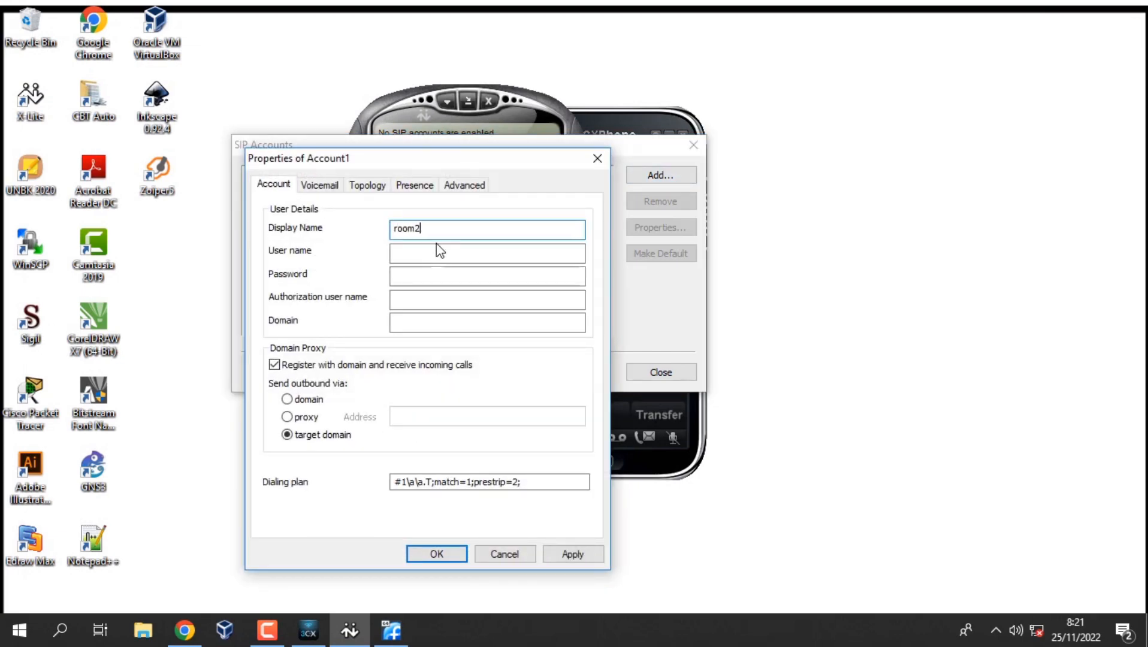
pyautogui.click(437, 244)
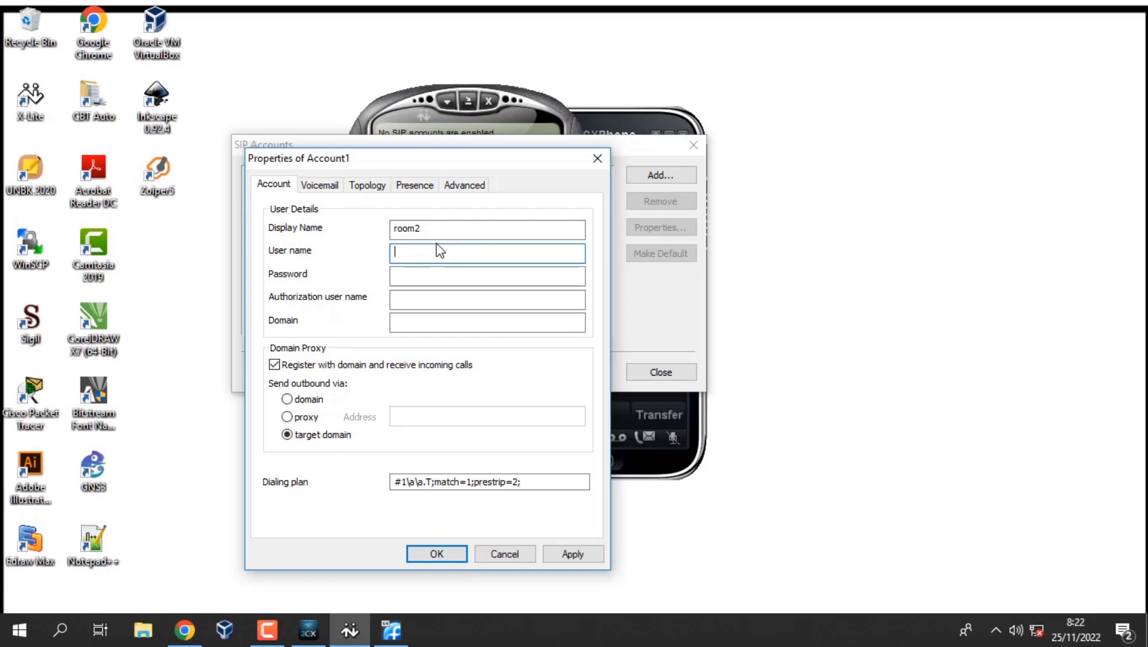
pyautogui.write('2002')
pyautogui.press('Tab')
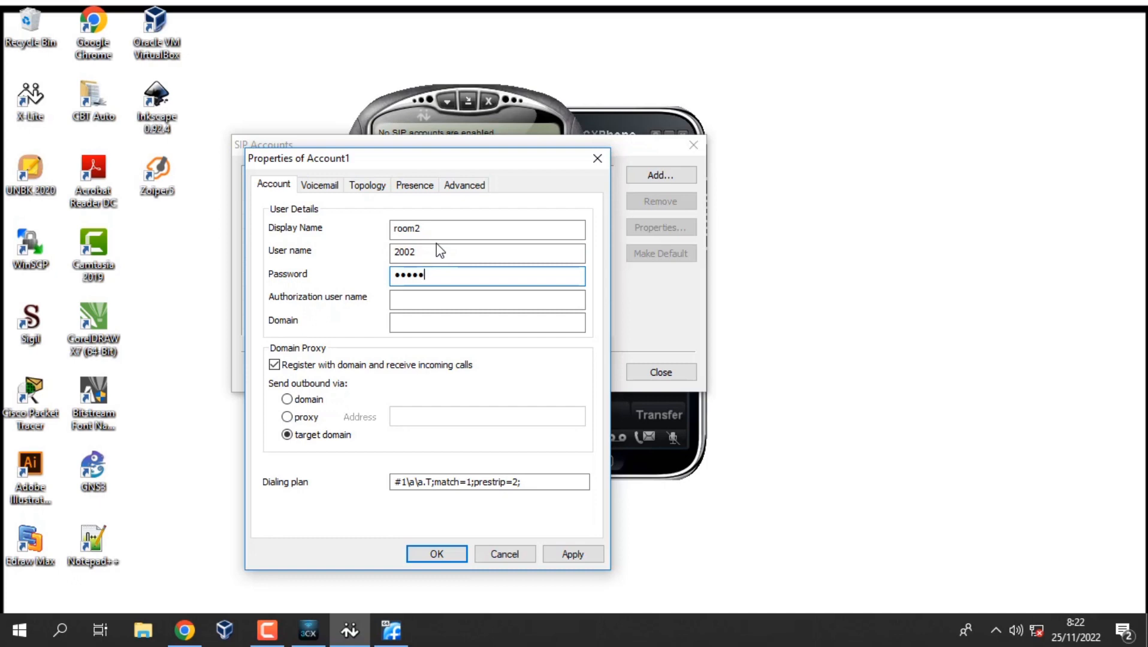
pyautogui.press('Tab')
pyautogui.press('Tab')
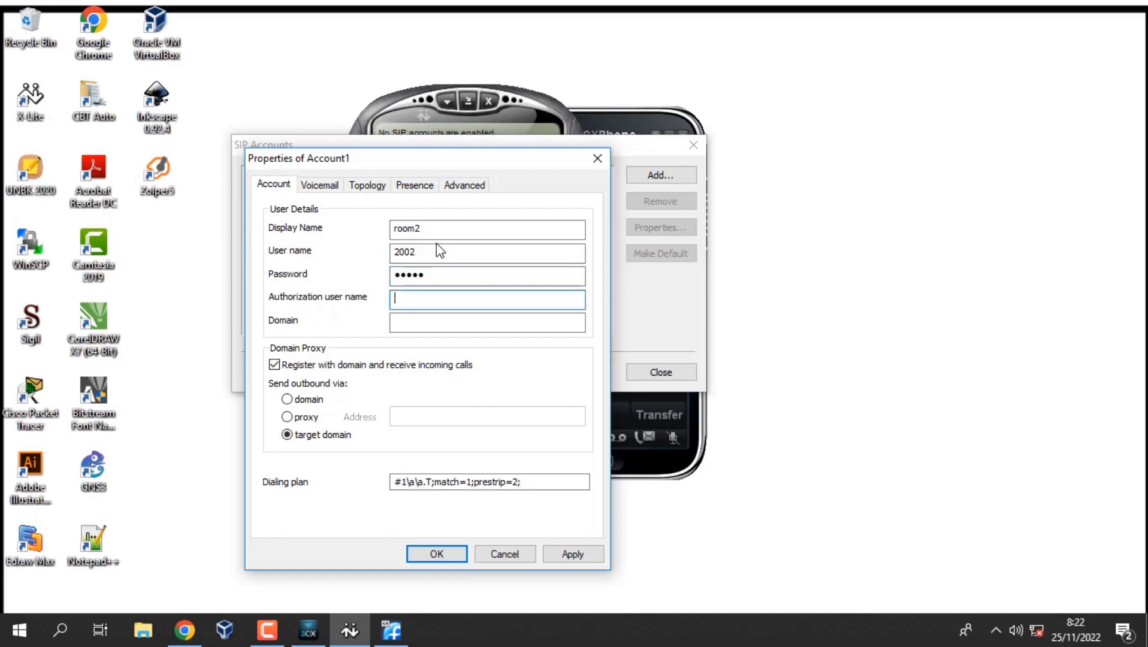
pyautogui.write('192.1')
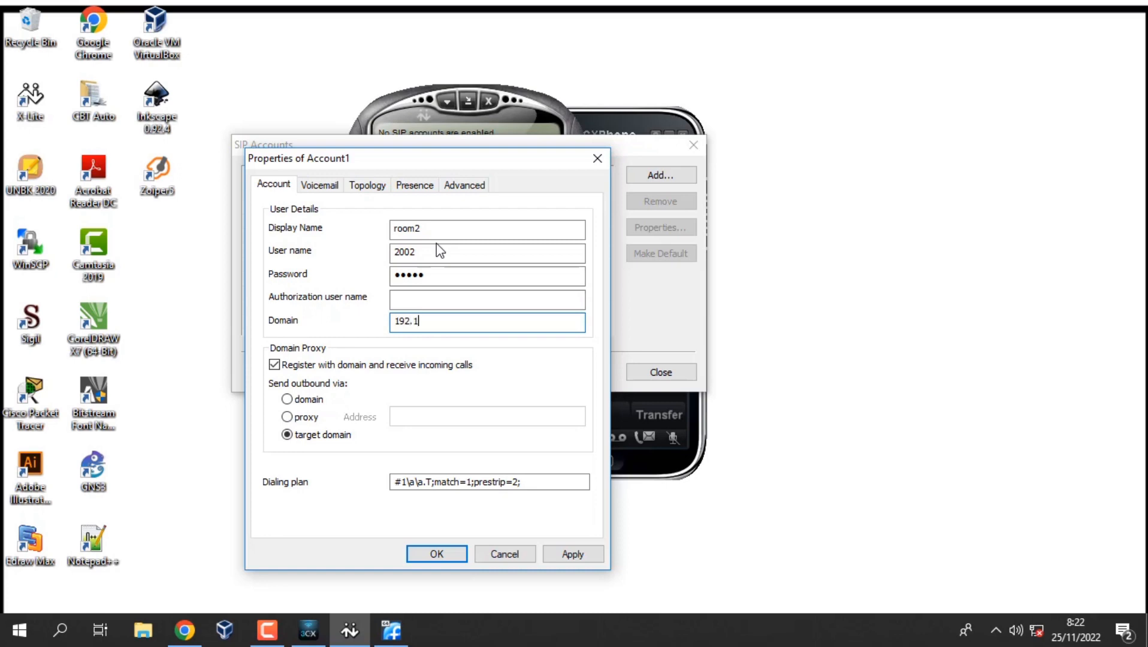
pyautogui.write('68.100.254')
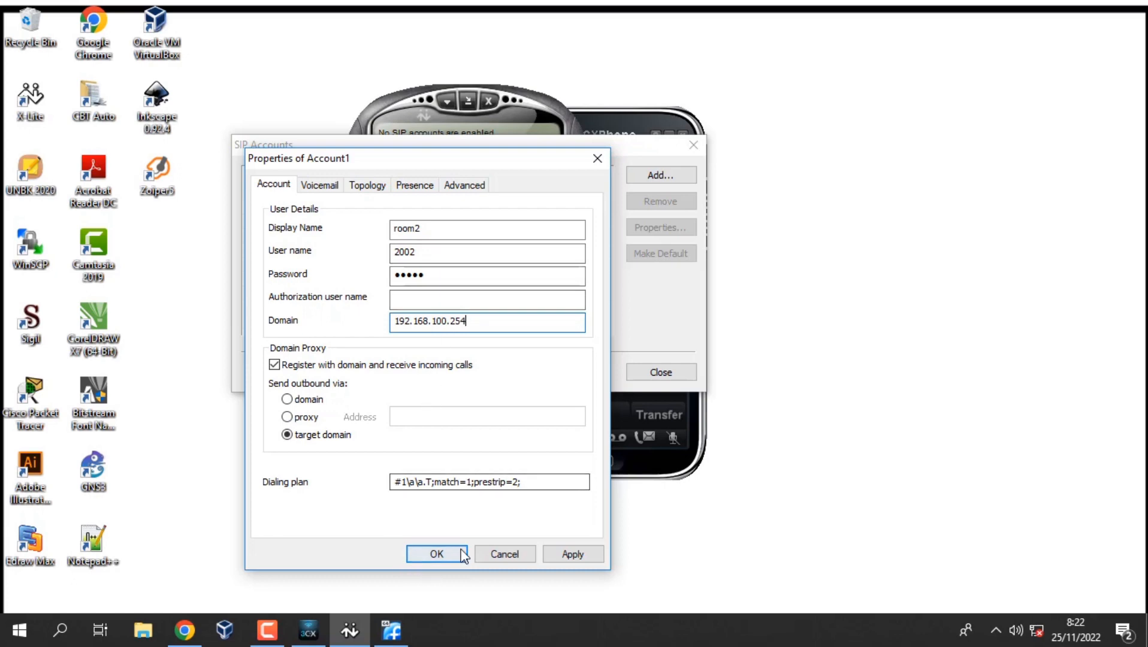
pyautogui.click(446, 556)
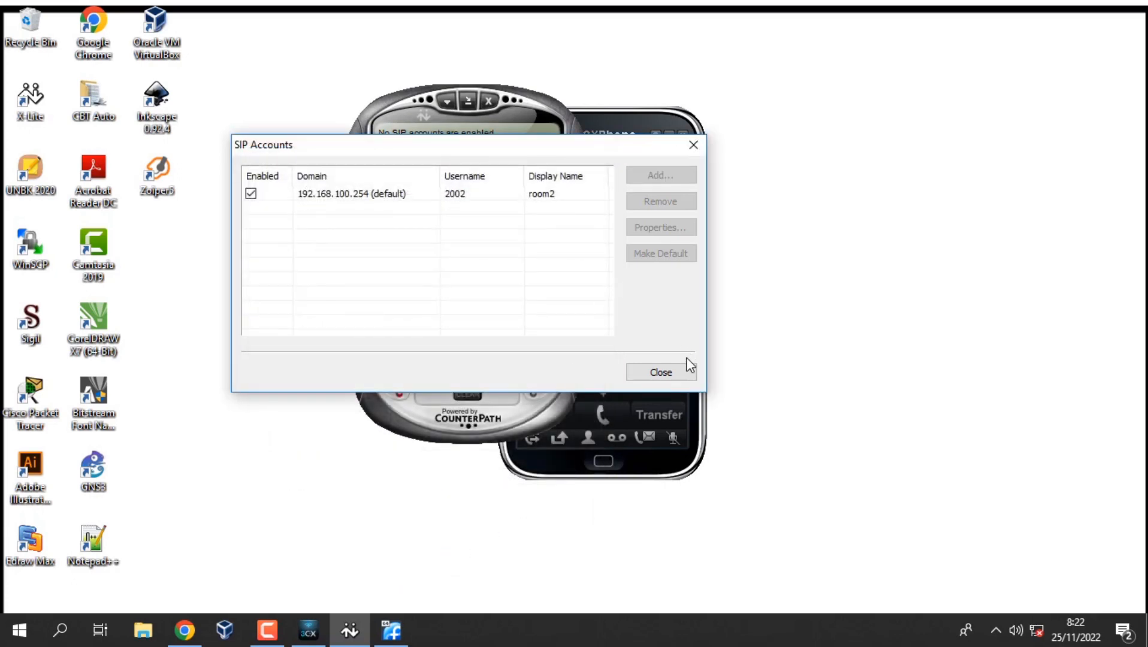
pyautogui.click(659, 372)
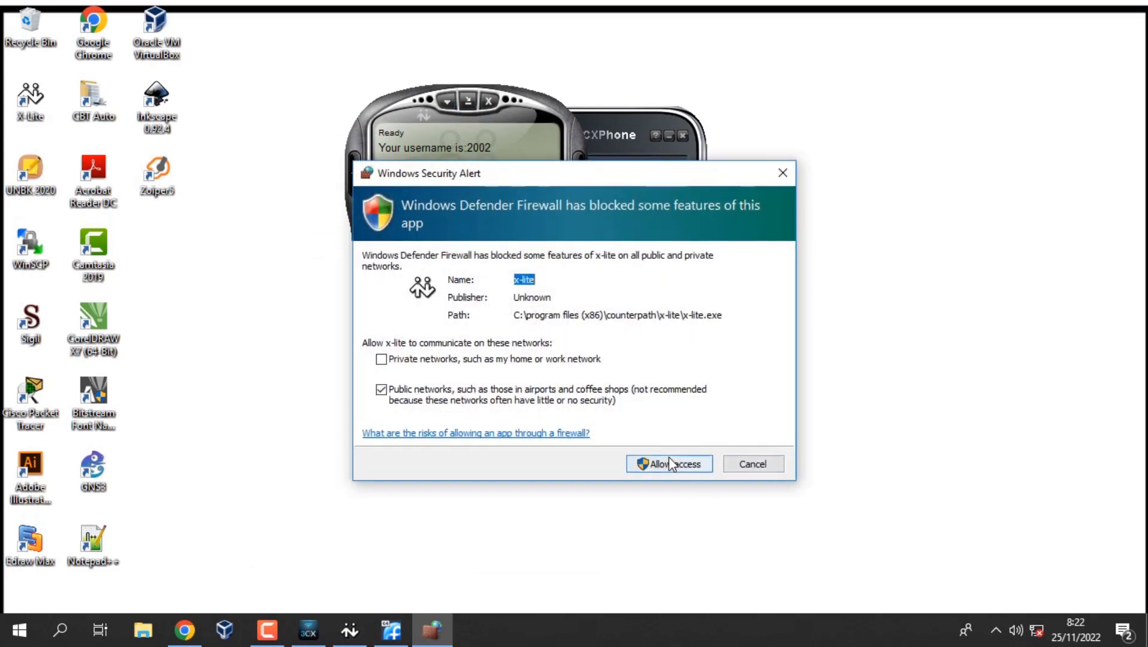
# Allow X-Lite through the firewall, move it right of 3CXPhone, and launch Zoiper5.
pyautogui.click(646, 464)
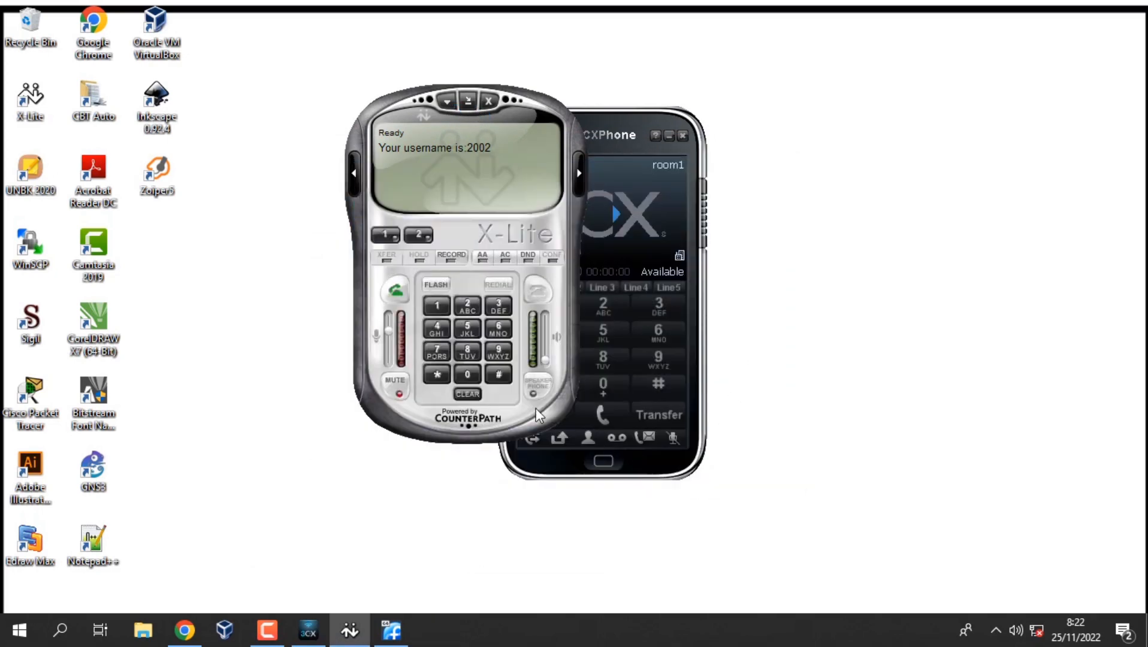
pyautogui.moveTo(399, 112); pyautogui.dragTo(836, 119)
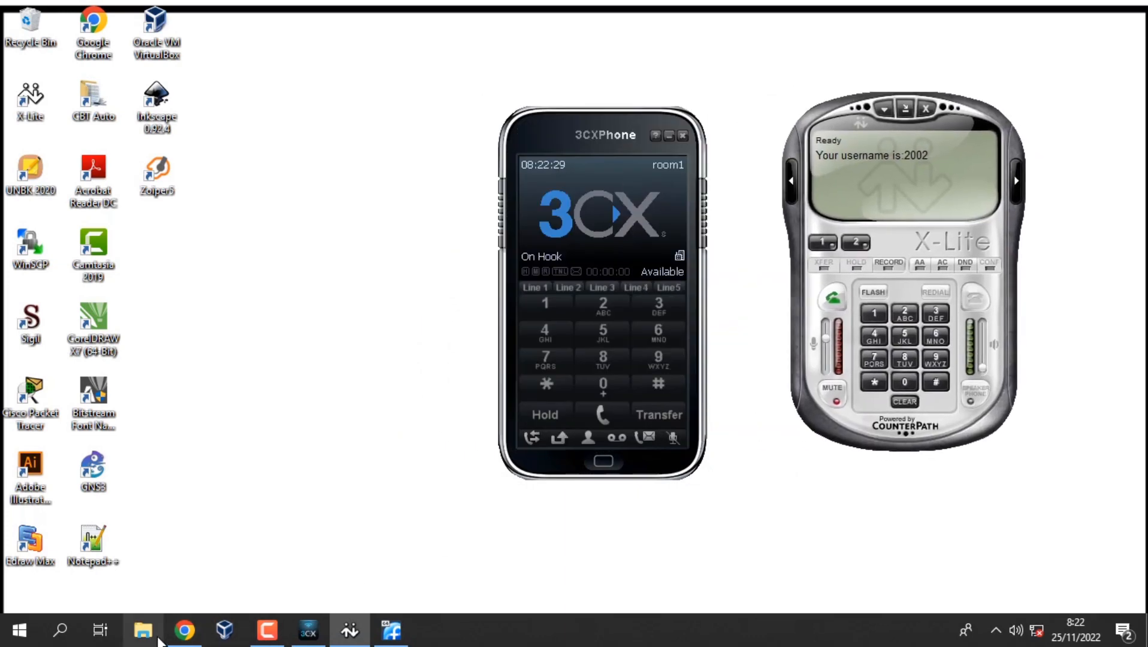
pyautogui.doubleClick(163, 174)
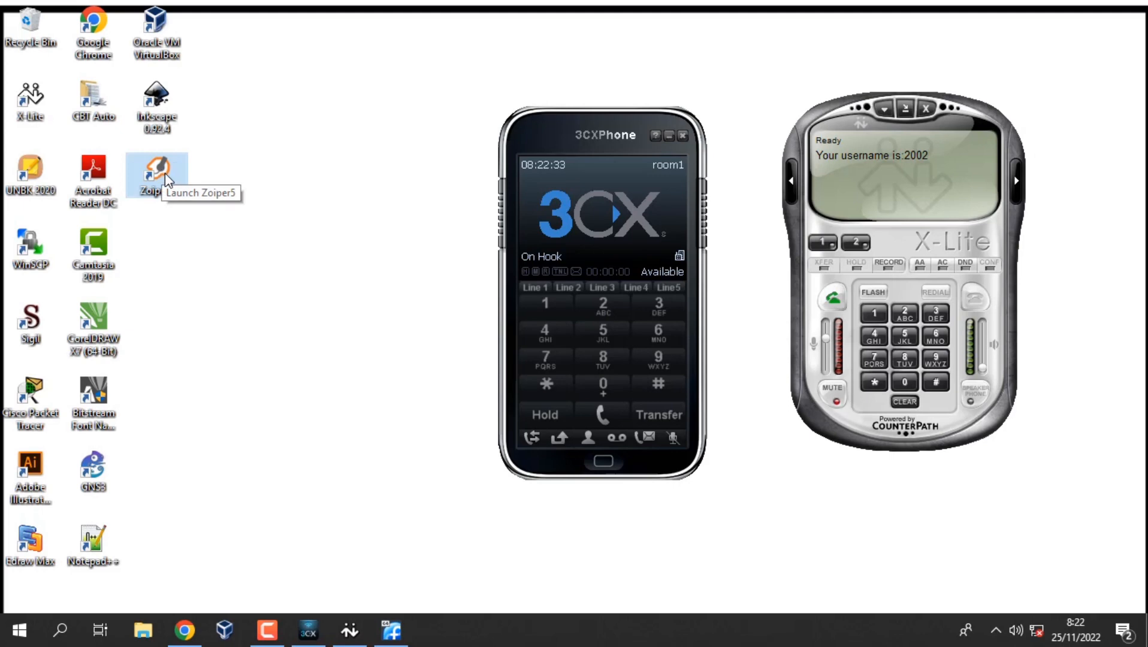
pyautogui.click(271, 633)
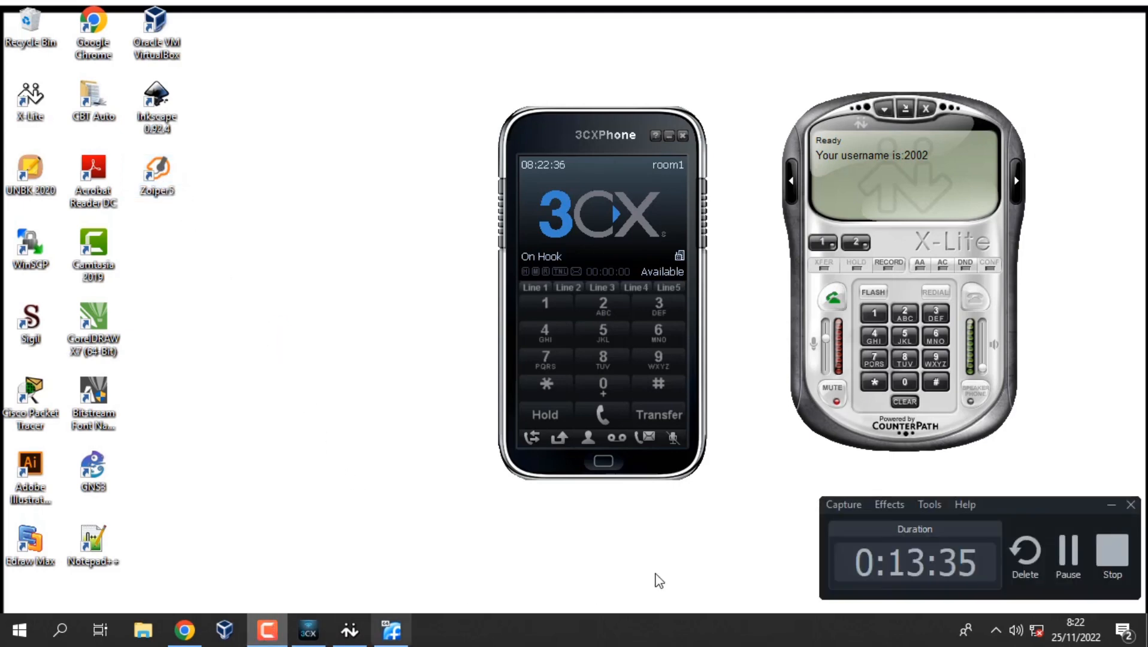
# Continue with Zoiper5's free edition and log in as user 2003 with its password.
pyautogui.click(1066, 564)
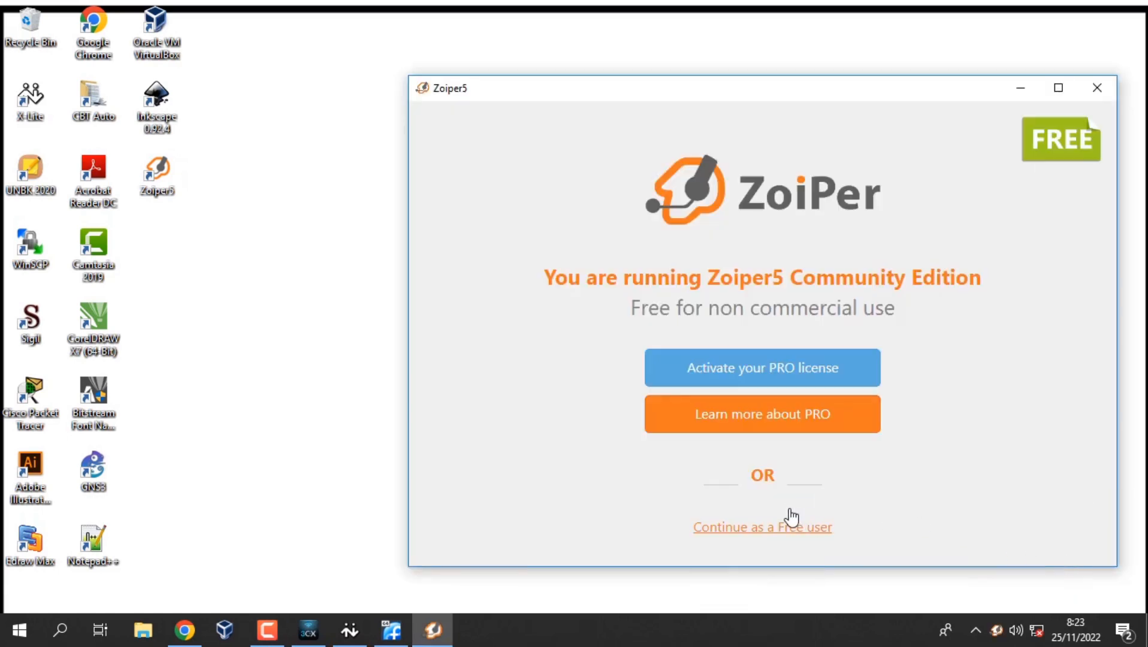
pyautogui.click(760, 530)
pyautogui.click(797, 533)
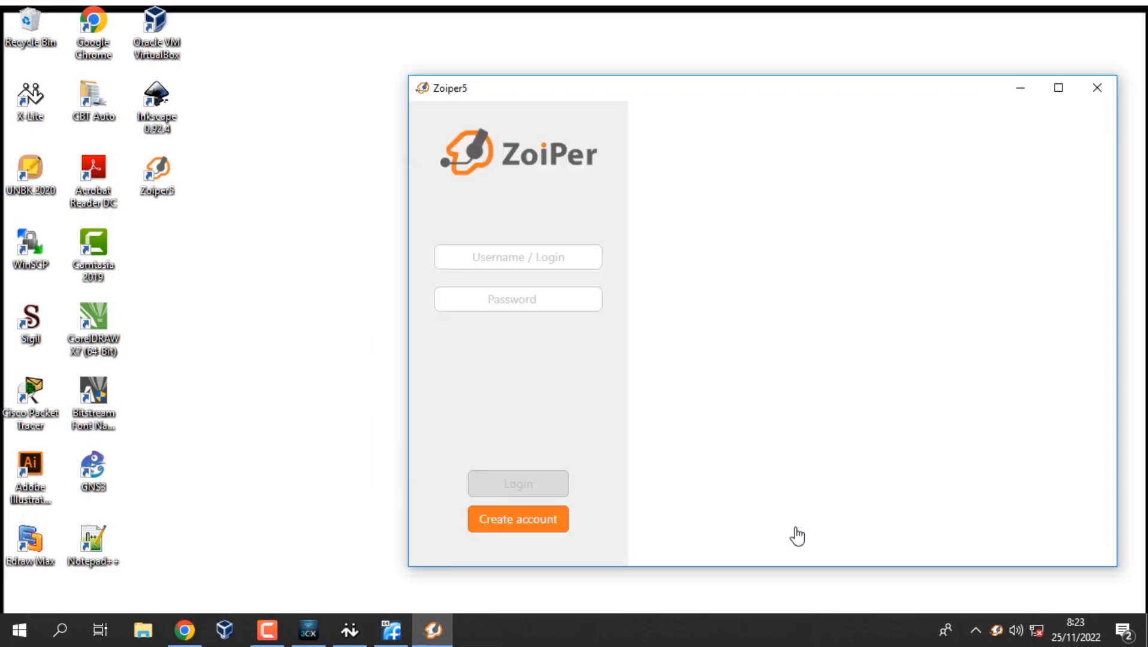
pyautogui.click(499, 258)
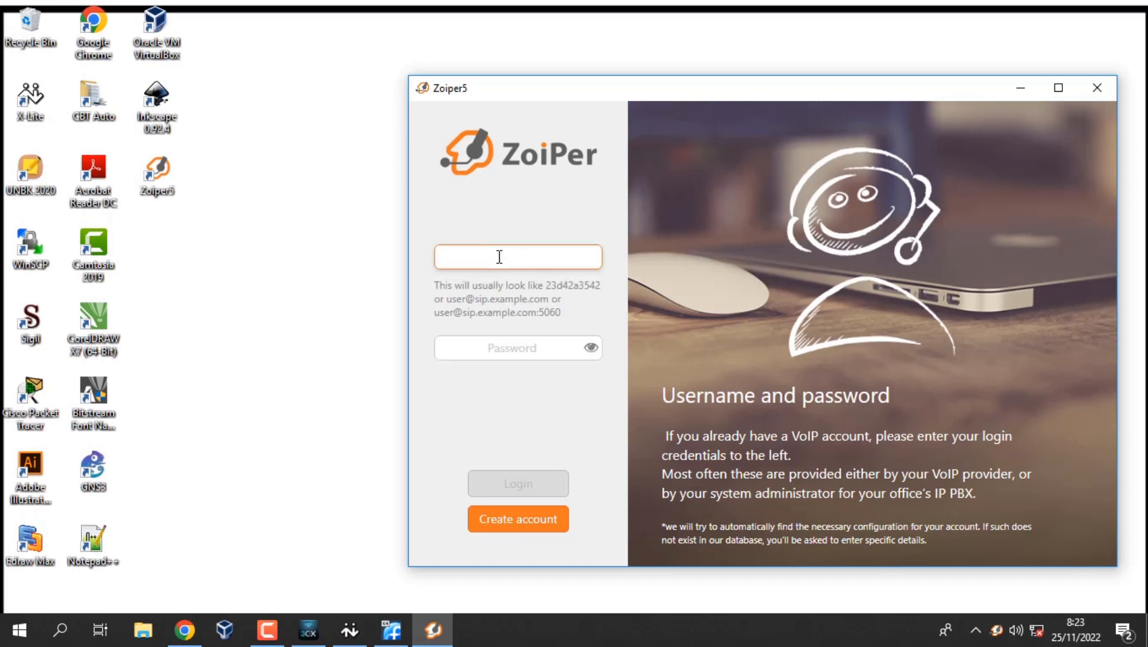
pyautogui.write('200')
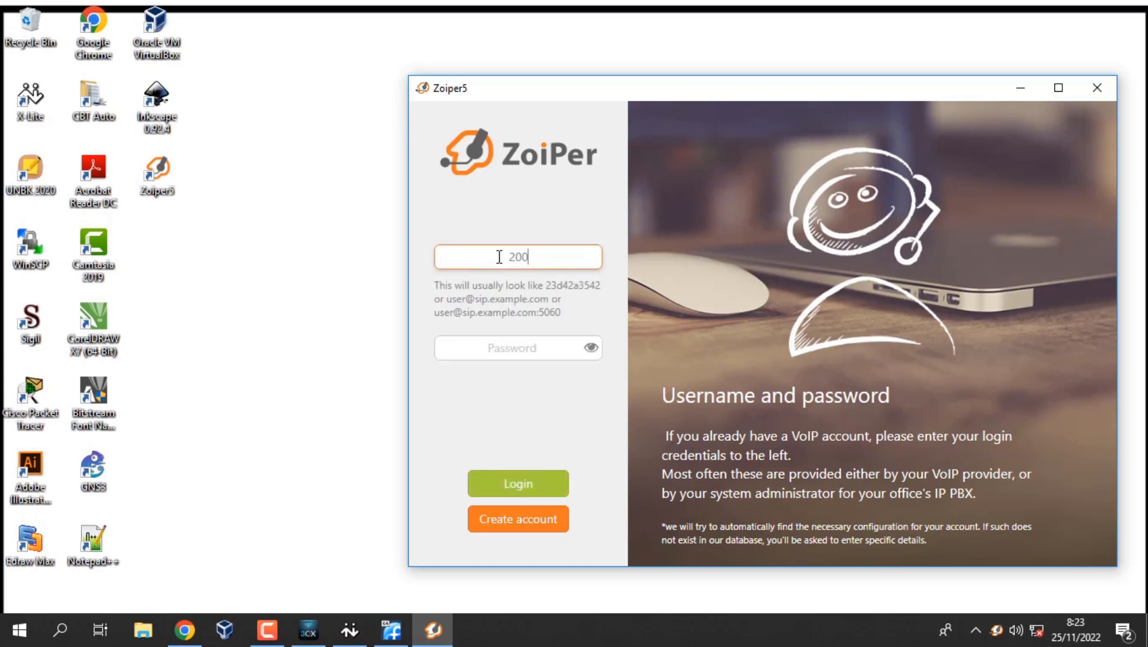
pyautogui.write('3')
pyautogui.click(363, 640)
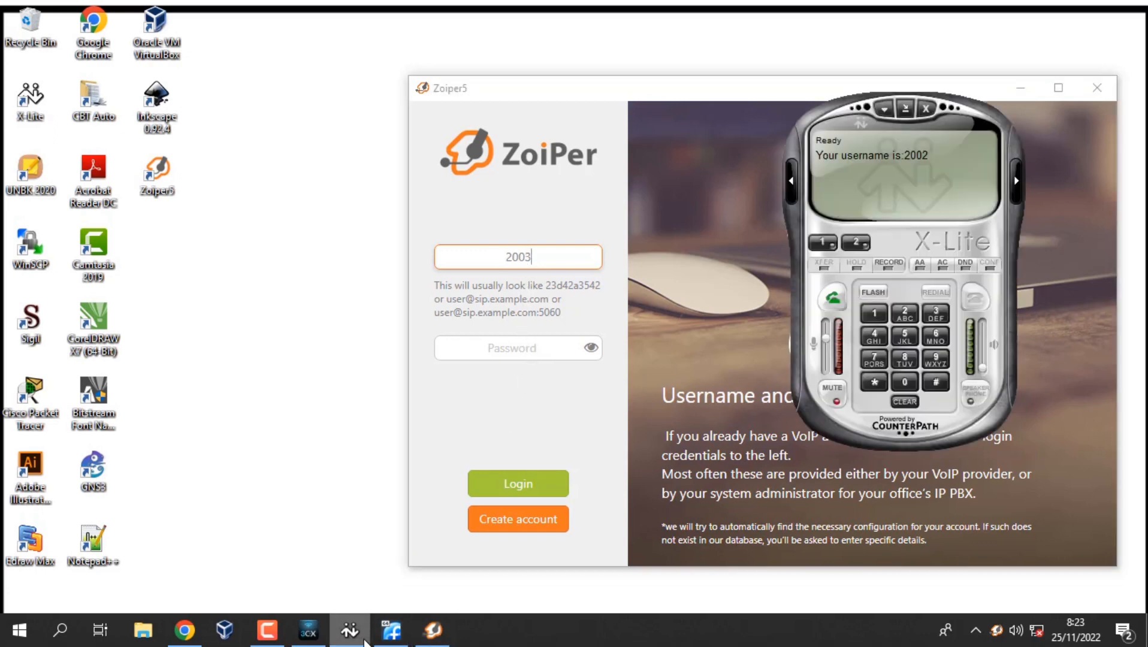
pyautogui.click(515, 349)
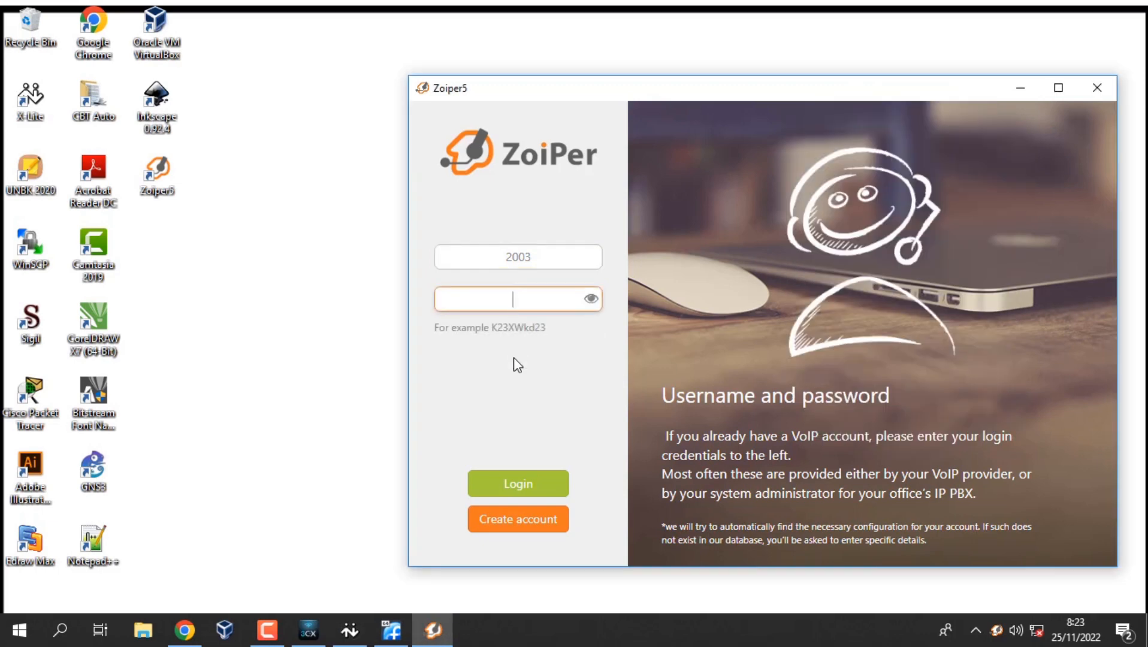
pyautogui.write('•••••')
pyautogui.click(514, 488)
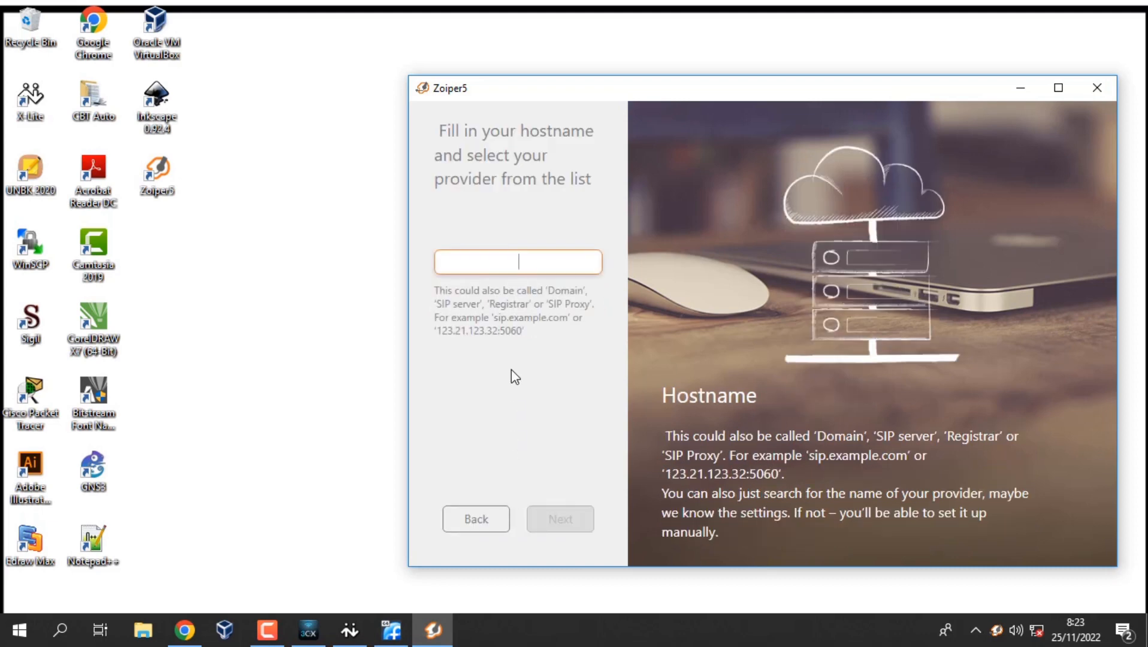
# Set the hostname to 192.168.100.254 and skip the optional authentication and proxy settings.
pyautogui.write('192.1')
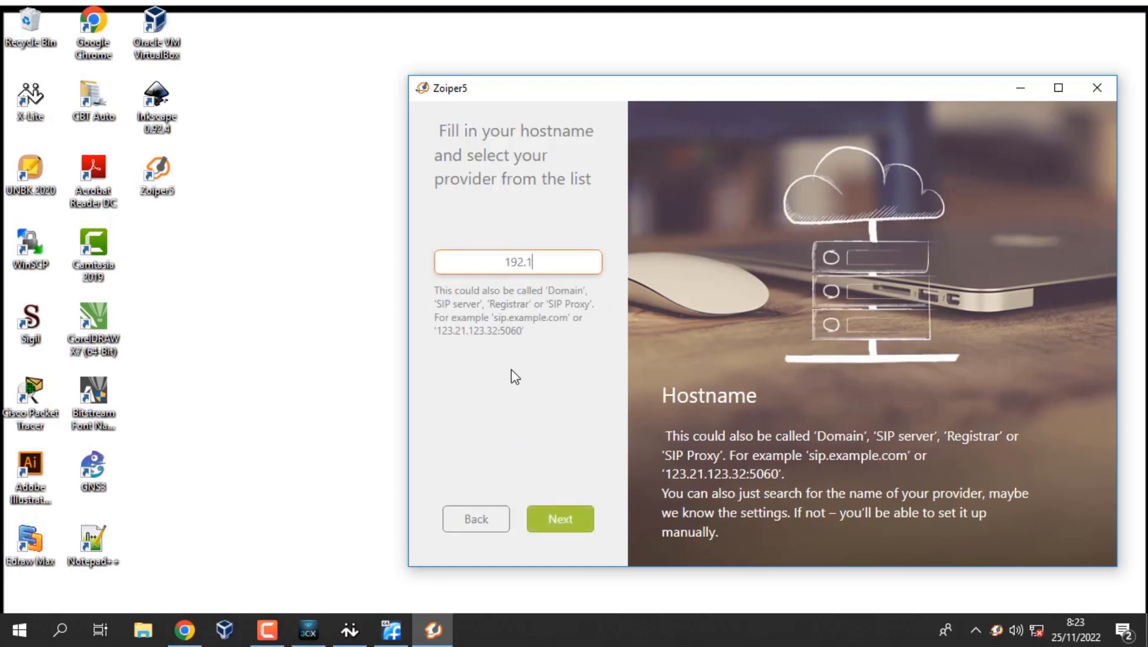
pyautogui.write('68.100.254')
pyautogui.click(588, 518)
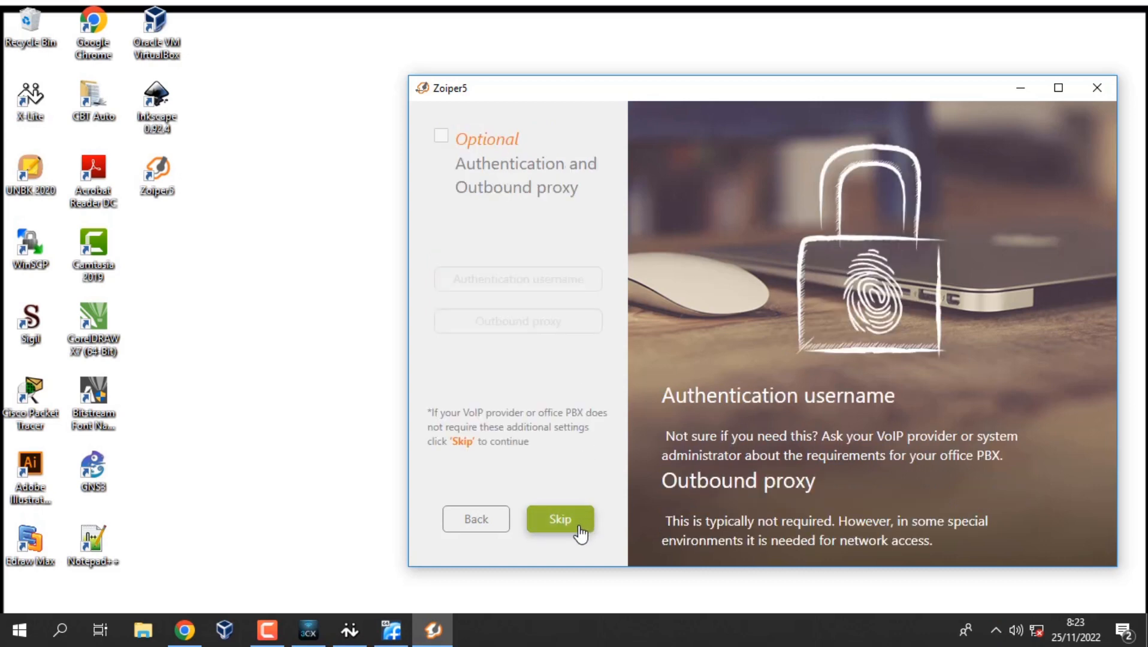
pyautogui.click(578, 531)
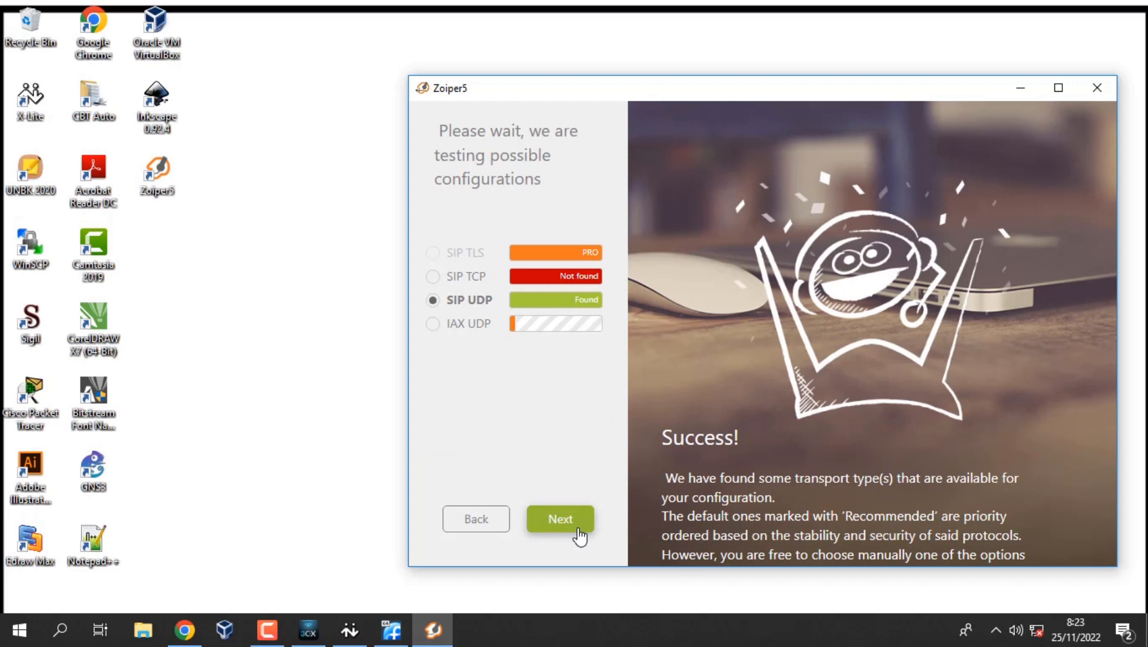
# Accept SIP UDP, pass the speaker and microphone tests, skip the camera, finish, and move Zoiper5 left.
pyautogui.click(577, 531)
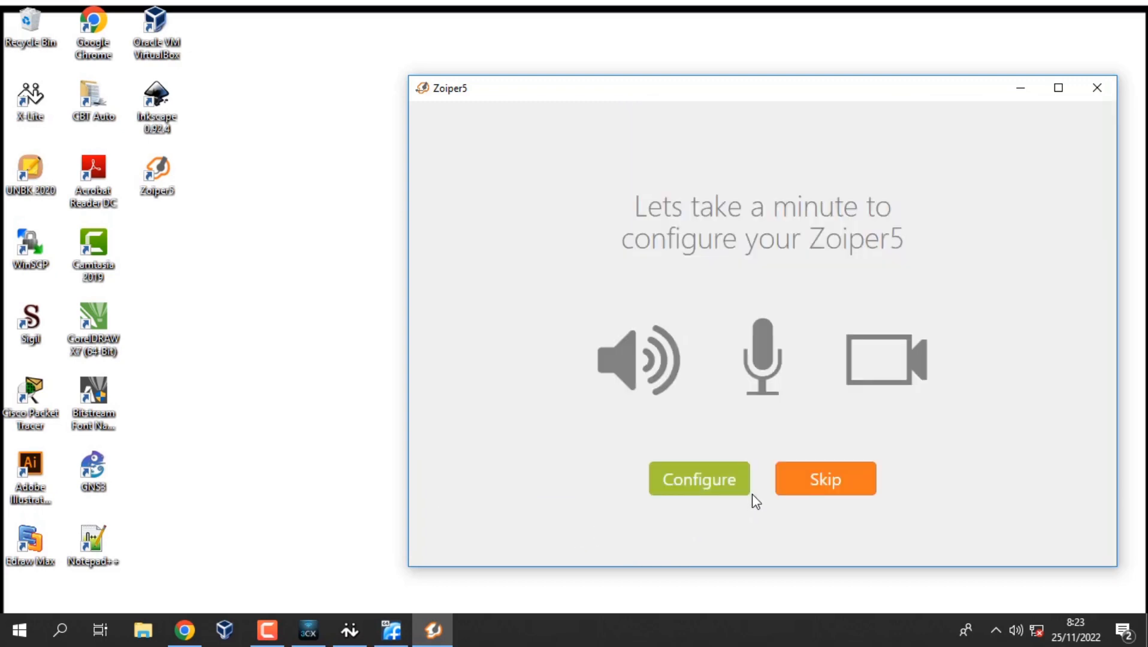
pyautogui.click(730, 489)
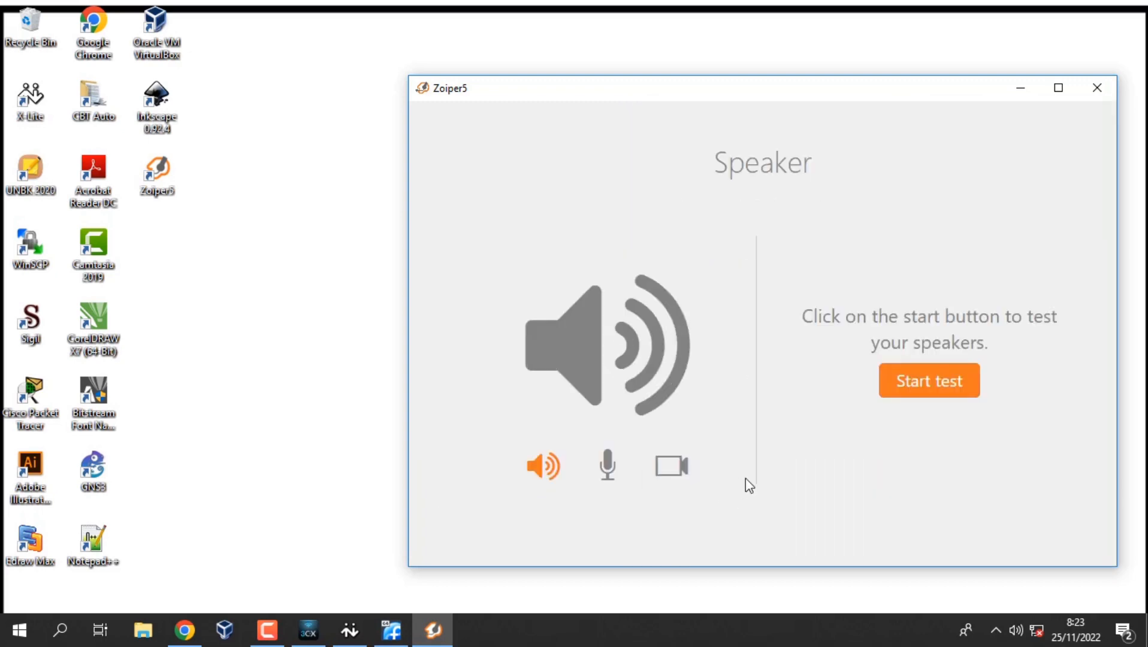
pyautogui.click(930, 386)
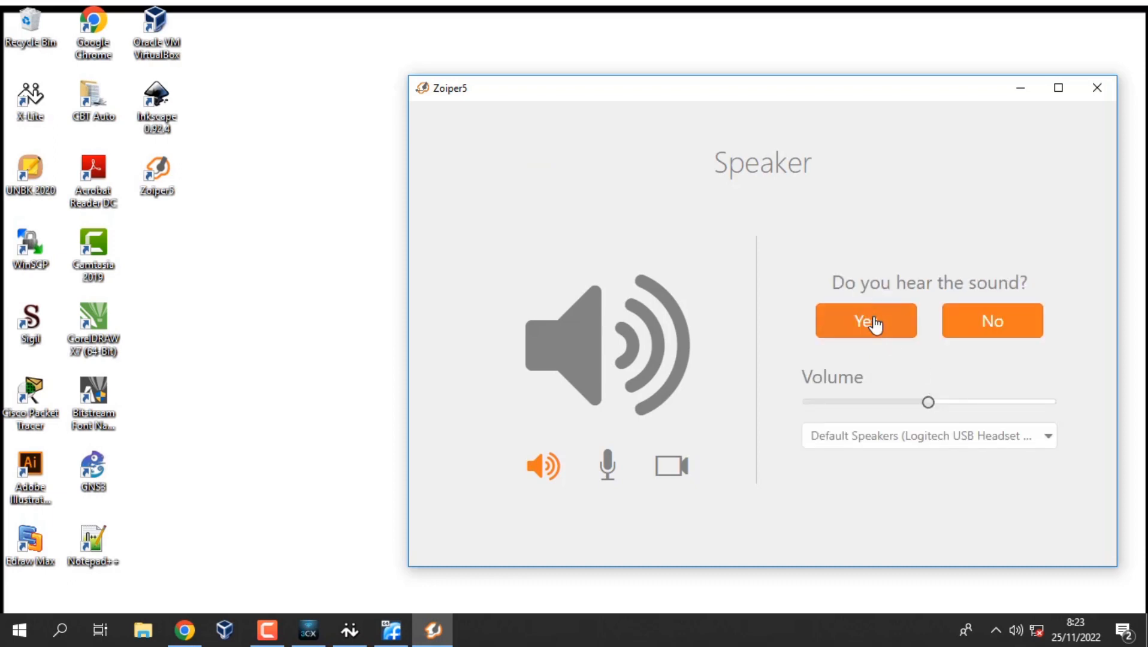
pyautogui.click(874, 323)
pyautogui.click(910, 384)
pyautogui.click(895, 362)
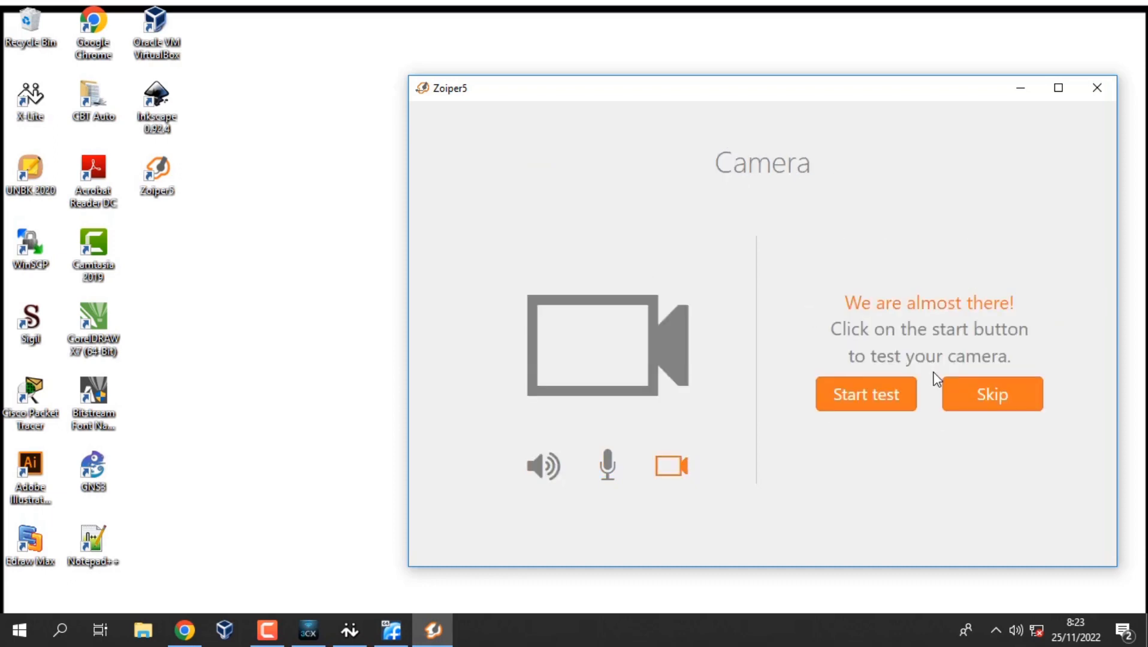
pyautogui.click(974, 392)
pyautogui.click(743, 513)
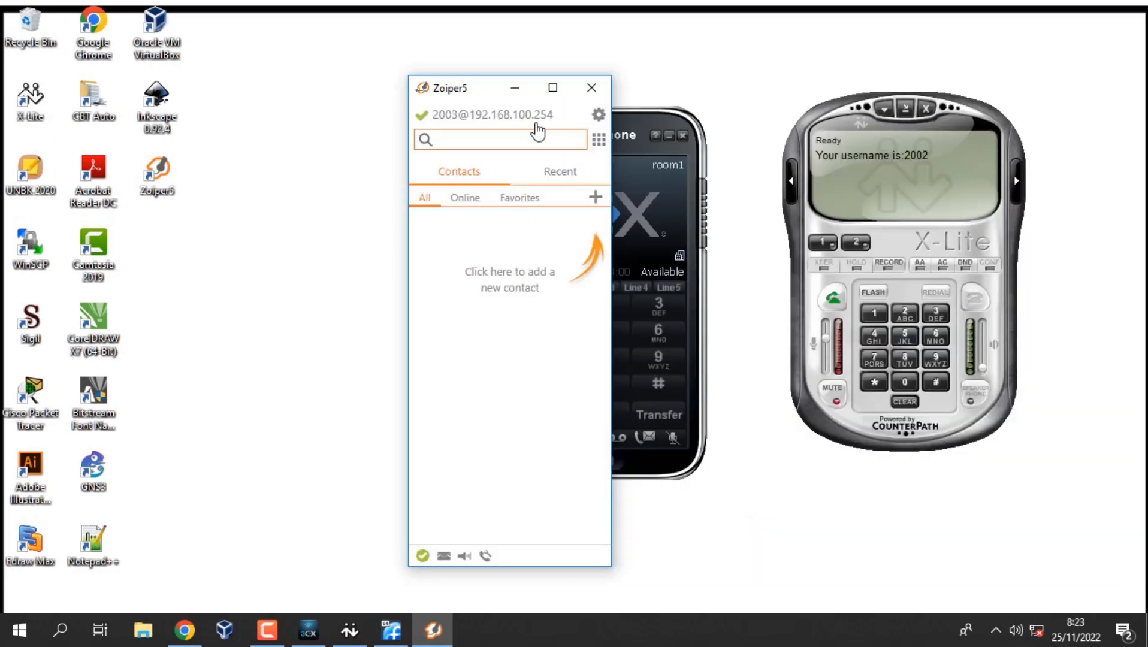
pyautogui.moveTo(473, 88); pyautogui.dragTo(318, 85)
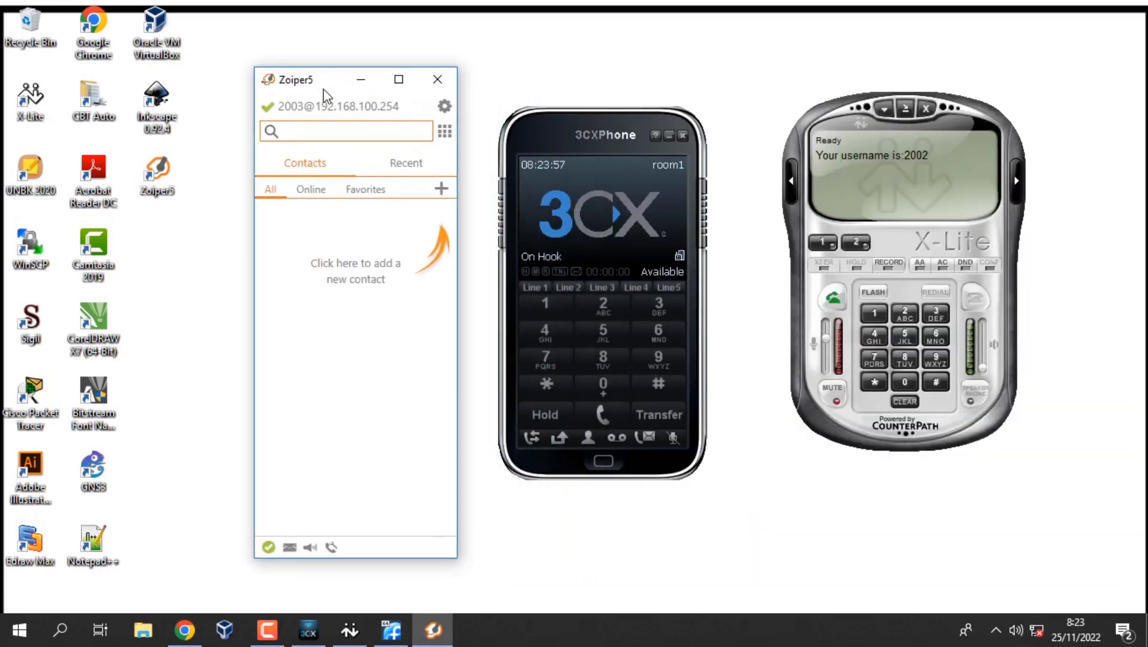
# Open FreePBX Applications > Extensions and check the call waiting column for extensions 2001–2004.
pyautogui.moveTo(393, 627)
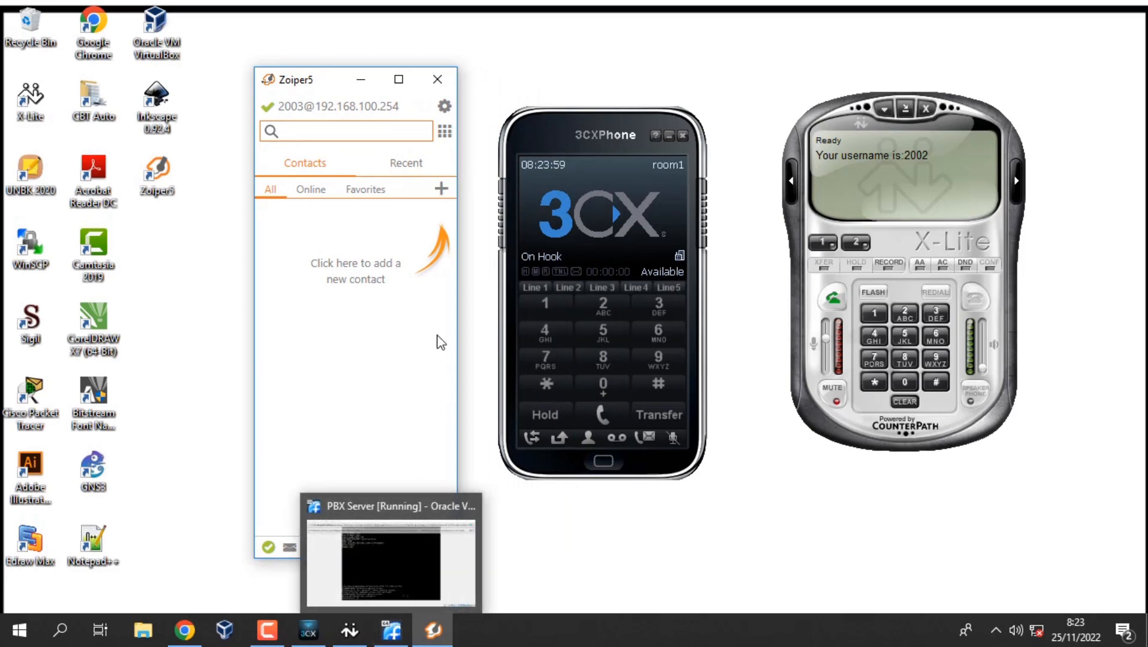
pyautogui.click(190, 634)
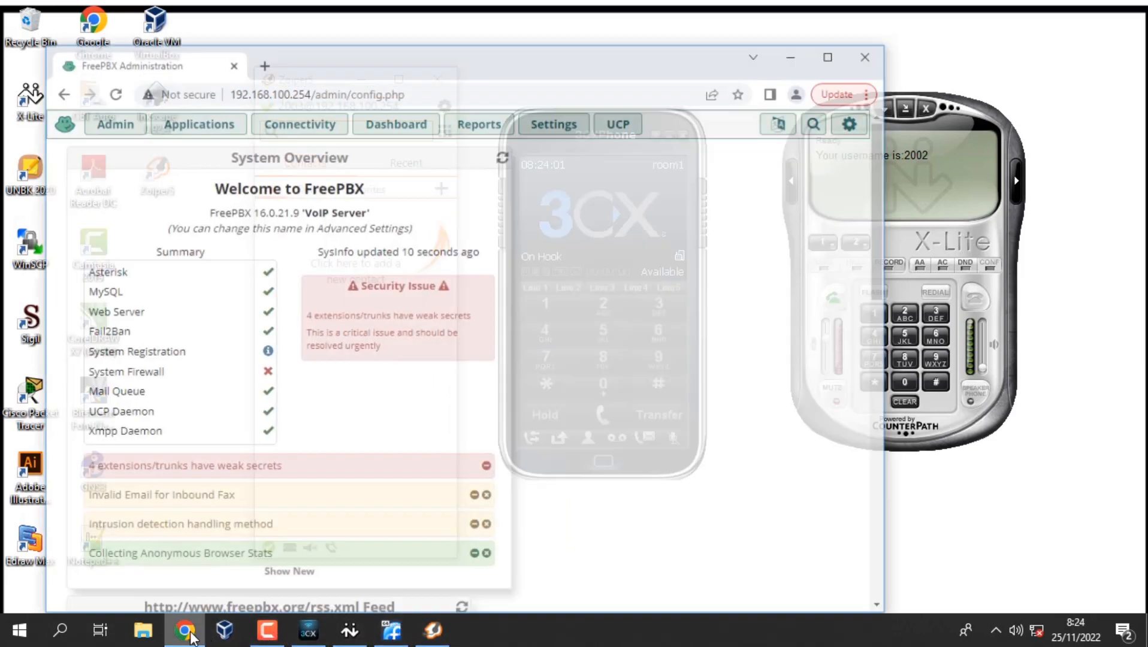
pyautogui.click(215, 114)
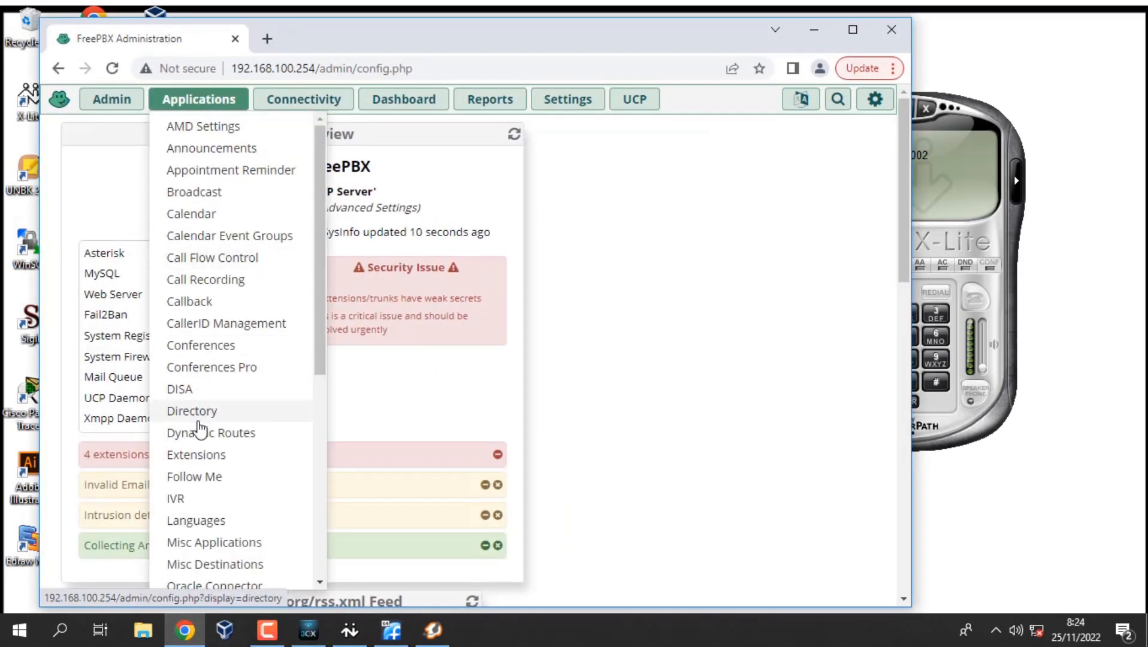
pyautogui.click(213, 465)
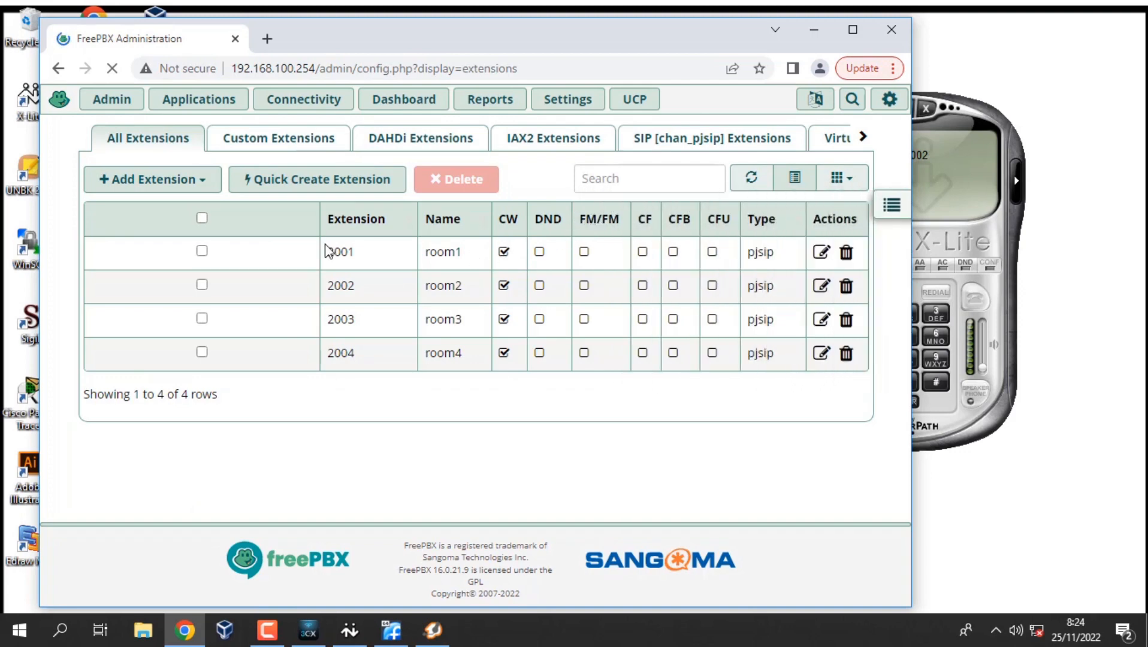
pyautogui.moveTo(323, 249); pyautogui.dragTo(507, 324)
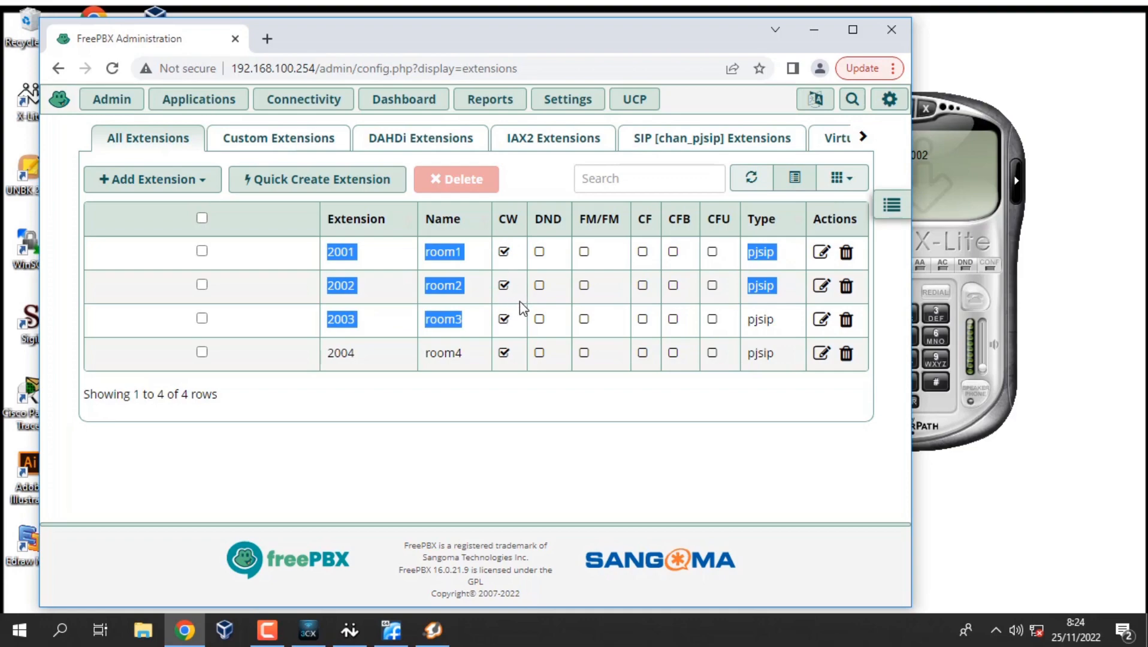
pyautogui.click(519, 308)
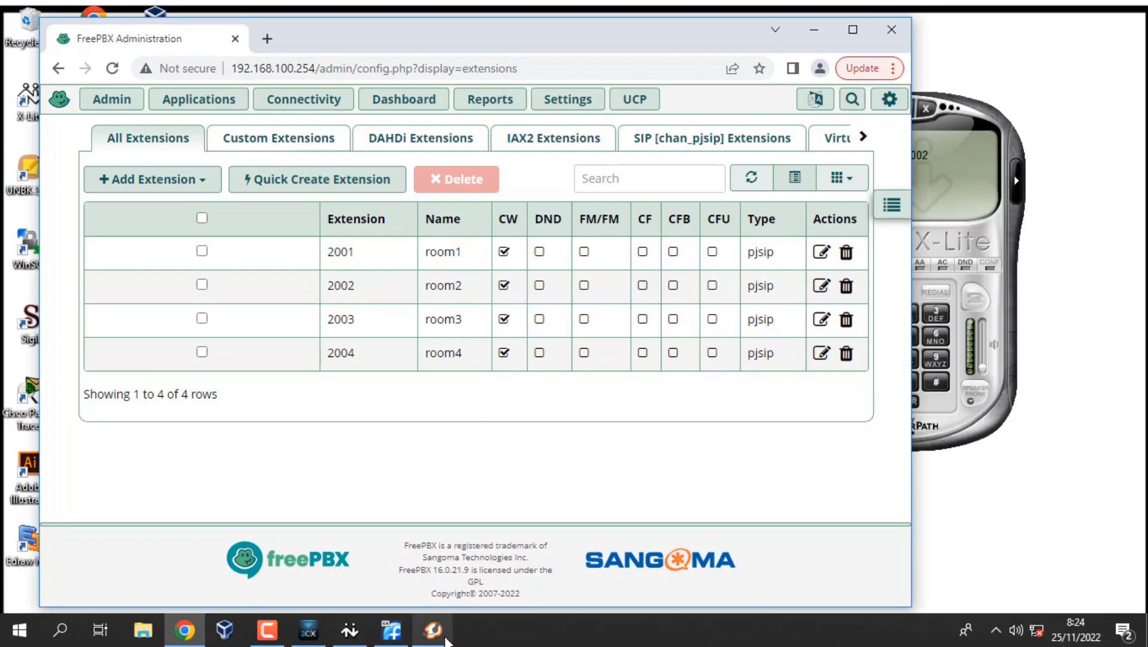
# Dial *71 from room1's 3CXPhone to turn off call waiting for 2001.
pyautogui.moveTo(432, 635)
pyautogui.moveTo(442, 589)
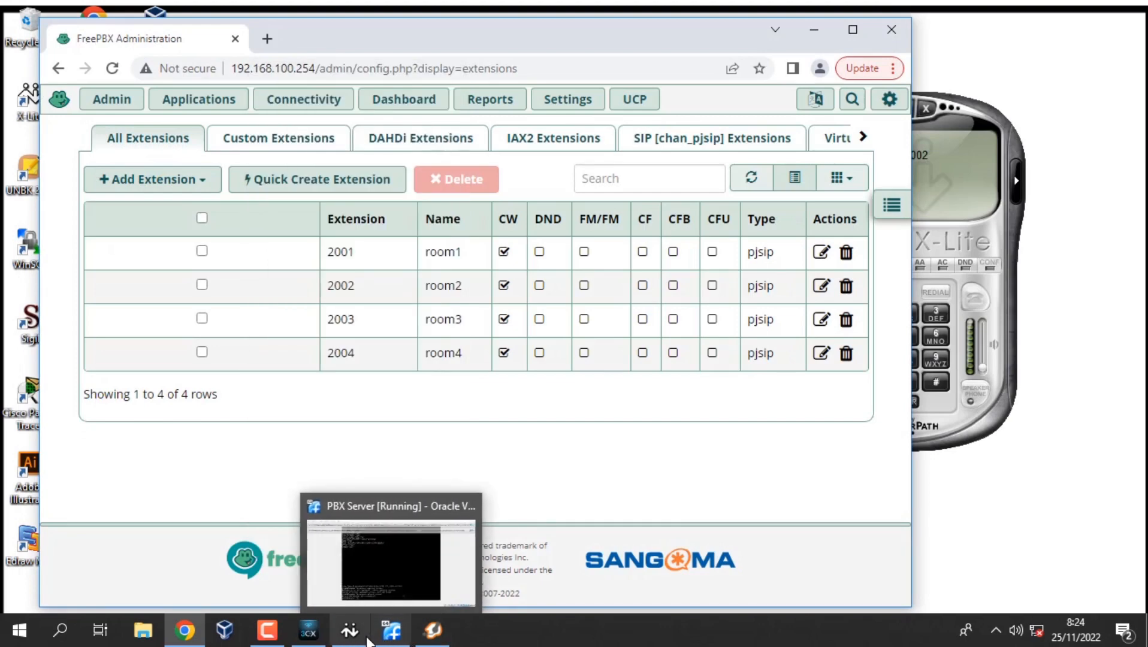
pyautogui.moveTo(364, 639)
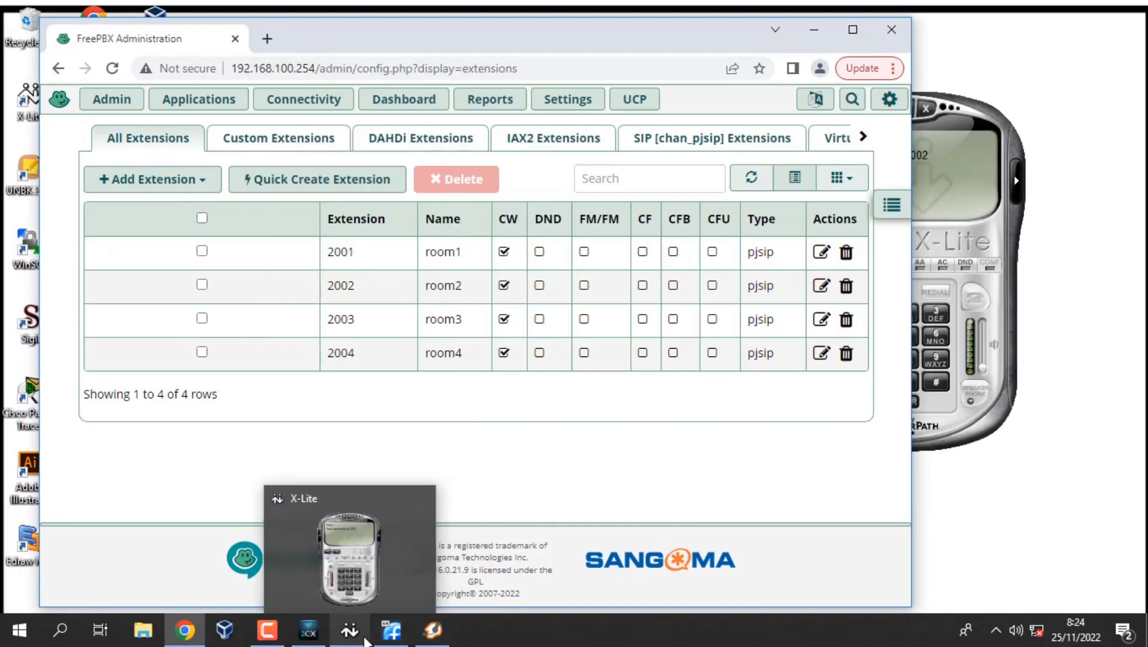
pyautogui.click(433, 631)
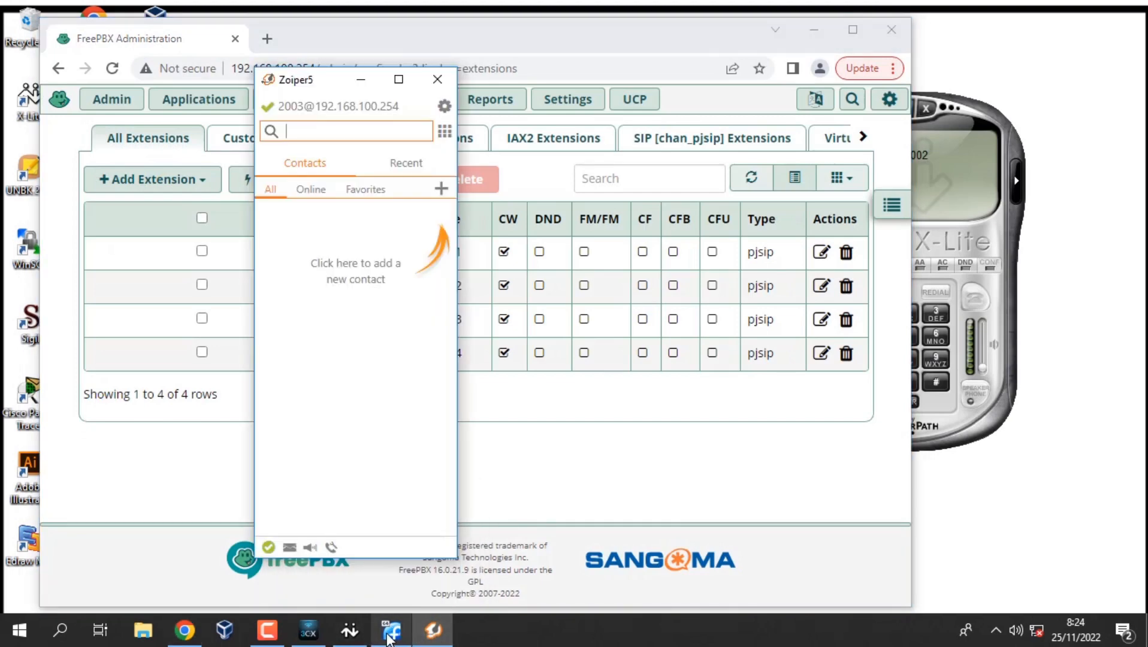
pyautogui.click(350, 630)
pyautogui.click(307, 630)
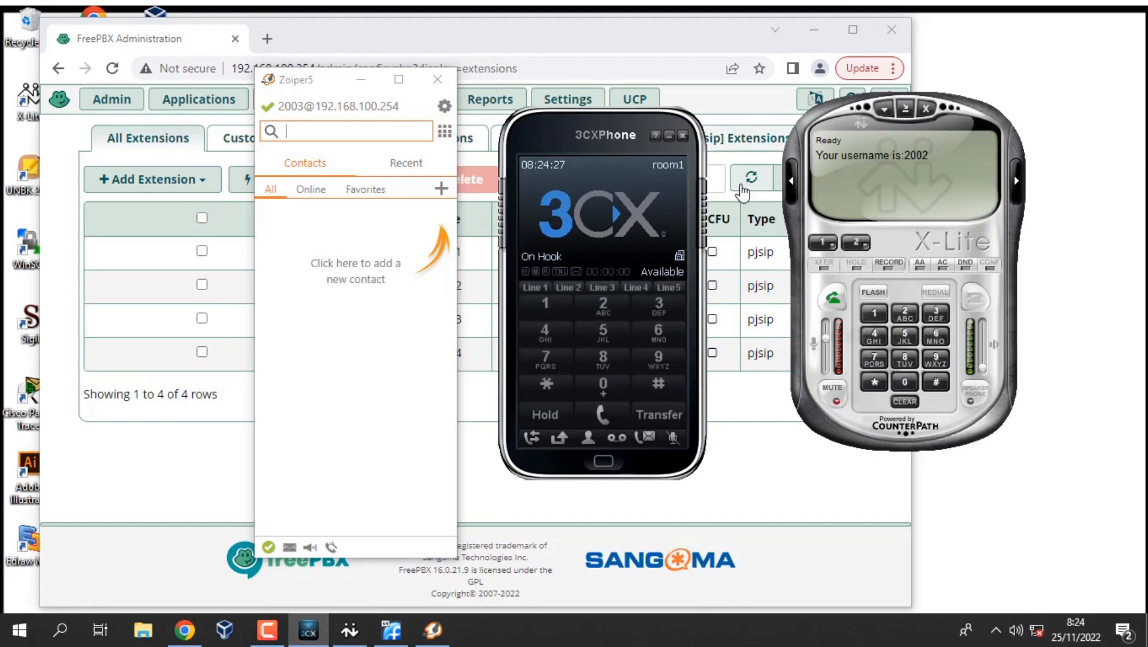
pyautogui.click(570, 386)
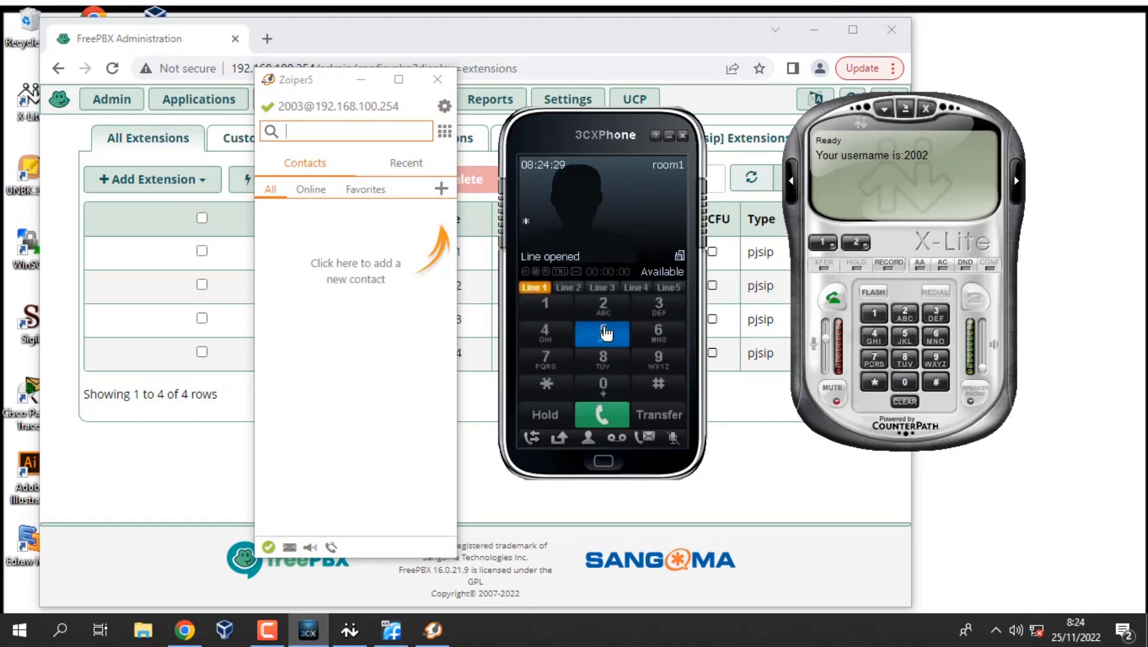
pyautogui.click(567, 358)
pyautogui.click(545, 303)
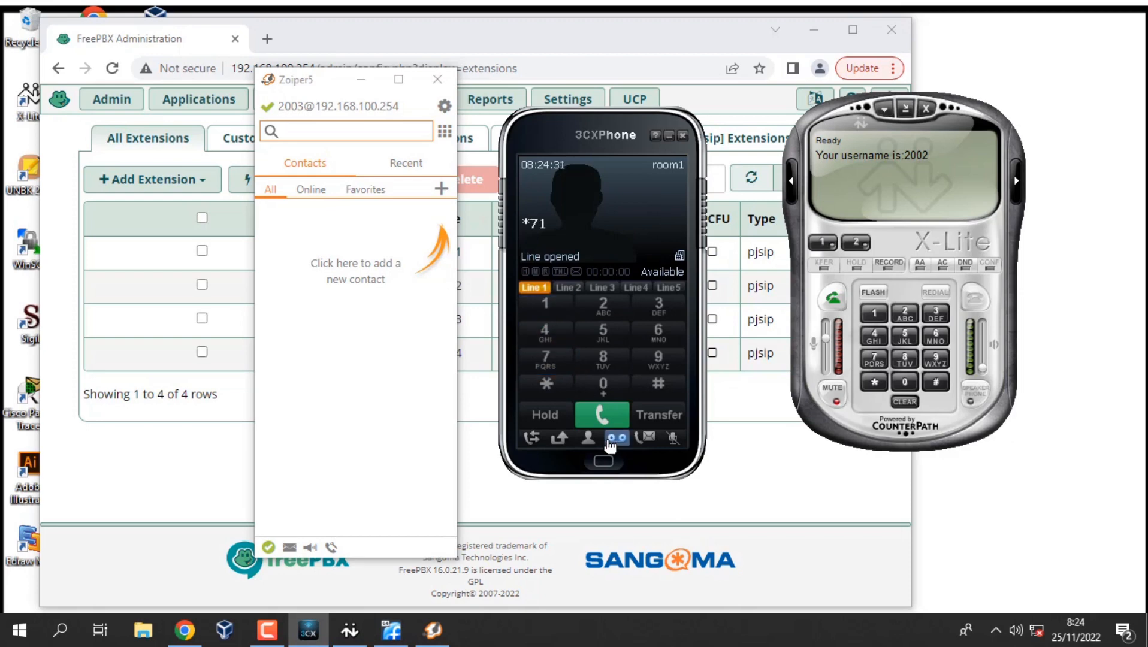
pyautogui.click(603, 414)
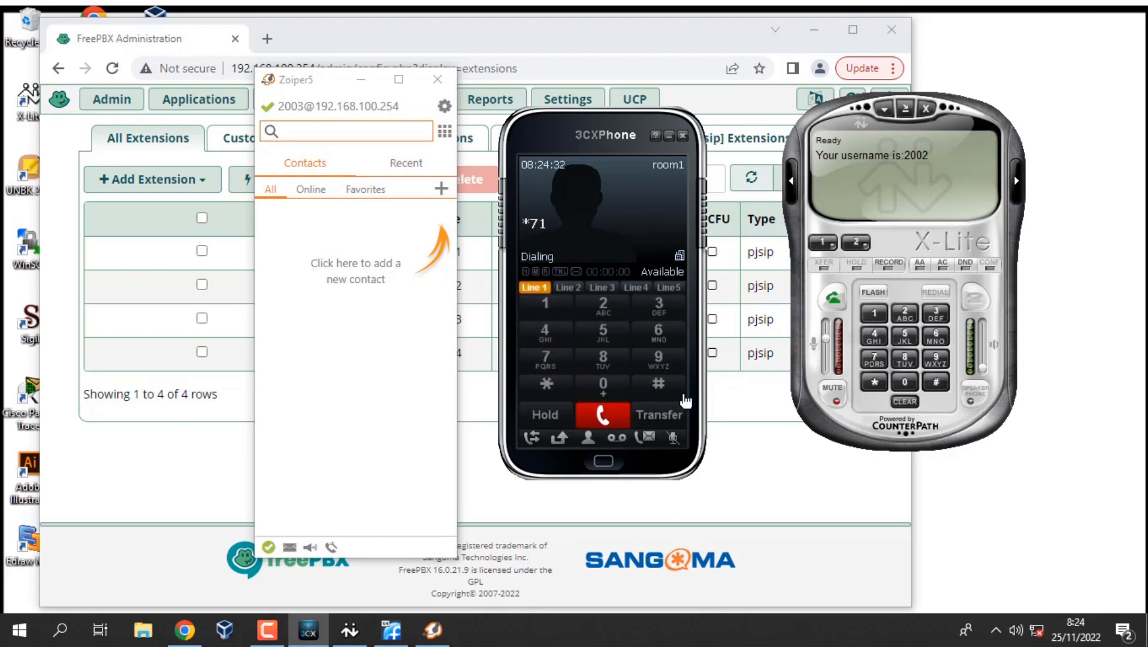
# Dial *71 from X-Lite's extension 2002, end the call, and return to the FreePBX extensions page.
pyautogui.click(878, 379)
pyautogui.click(878, 360)
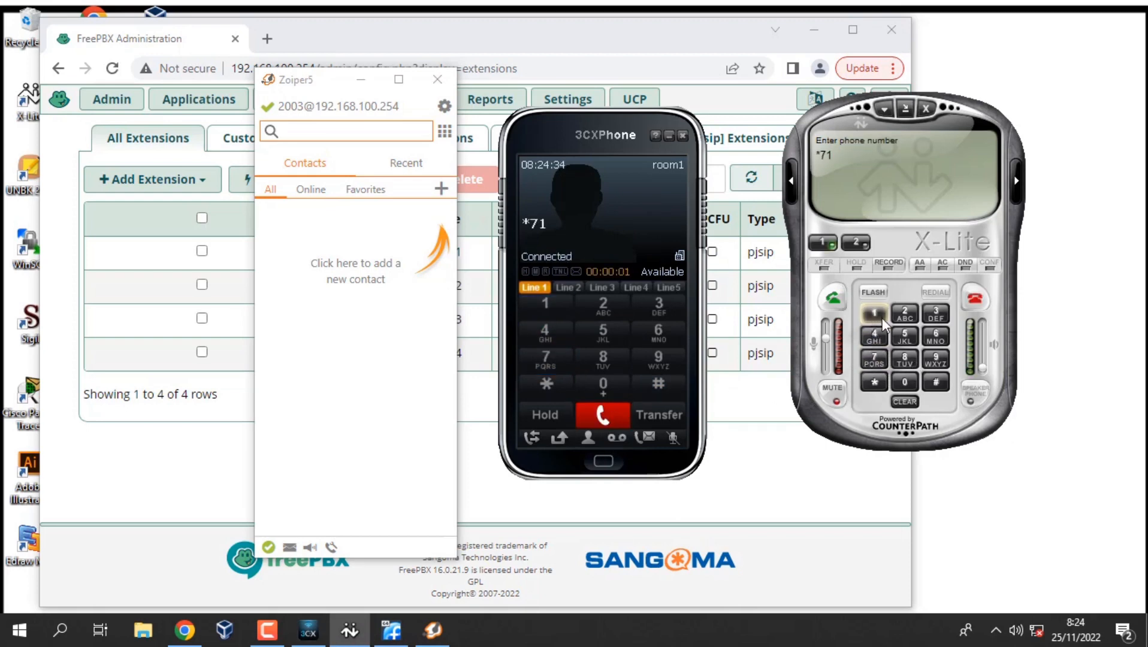
pyautogui.click(831, 302)
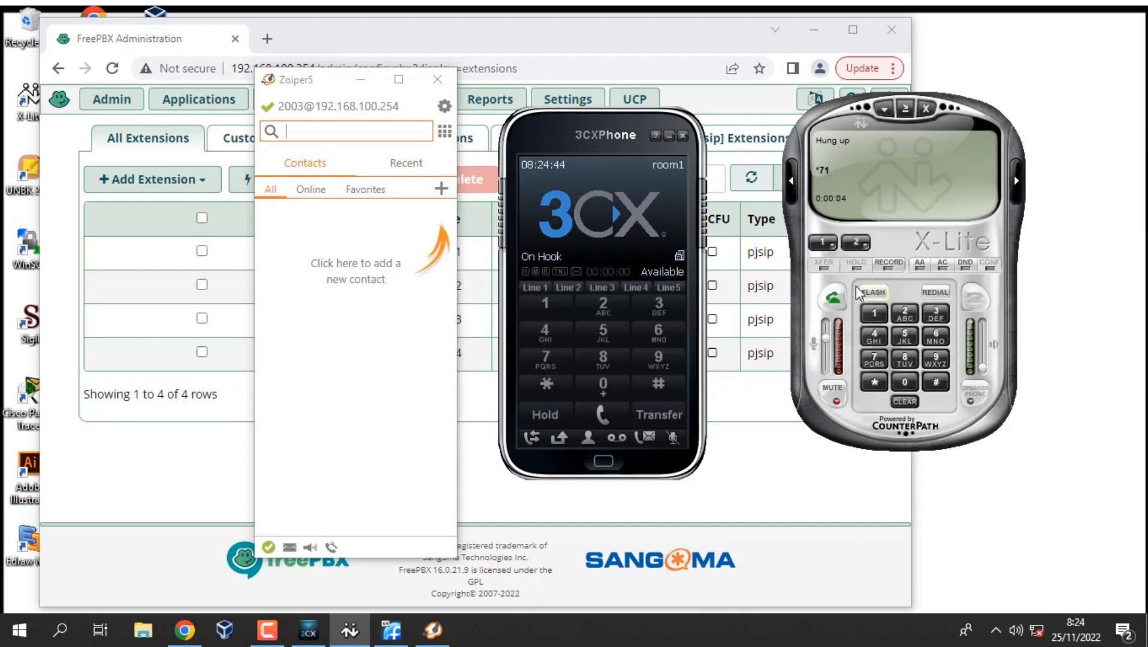
pyautogui.click(833, 299)
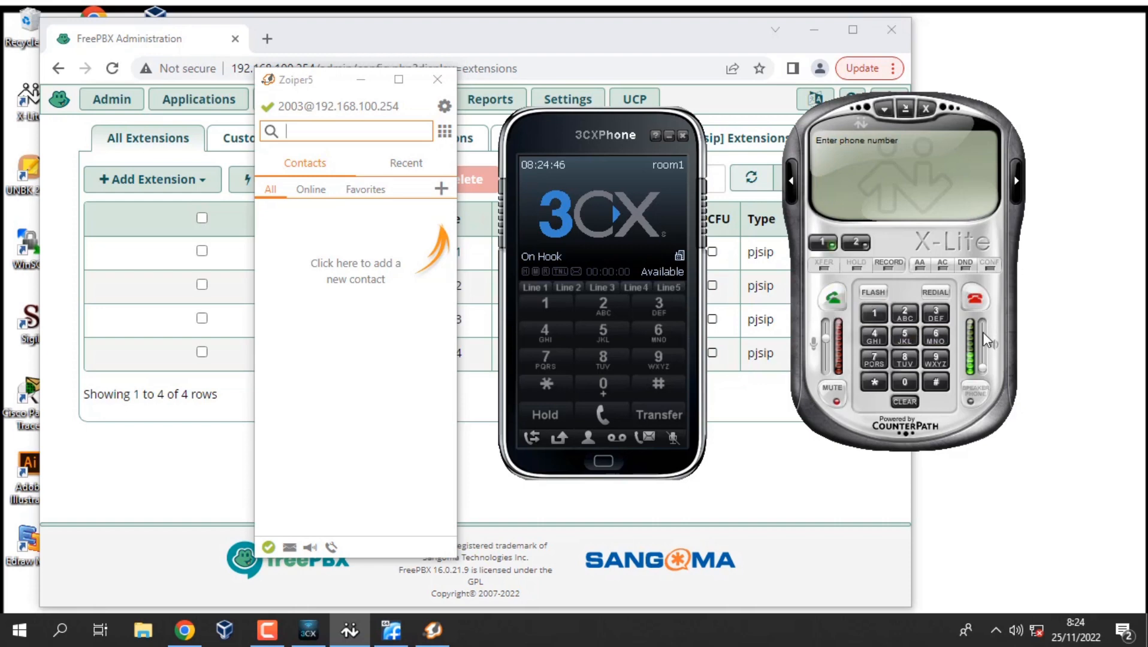
pyautogui.click(758, 468)
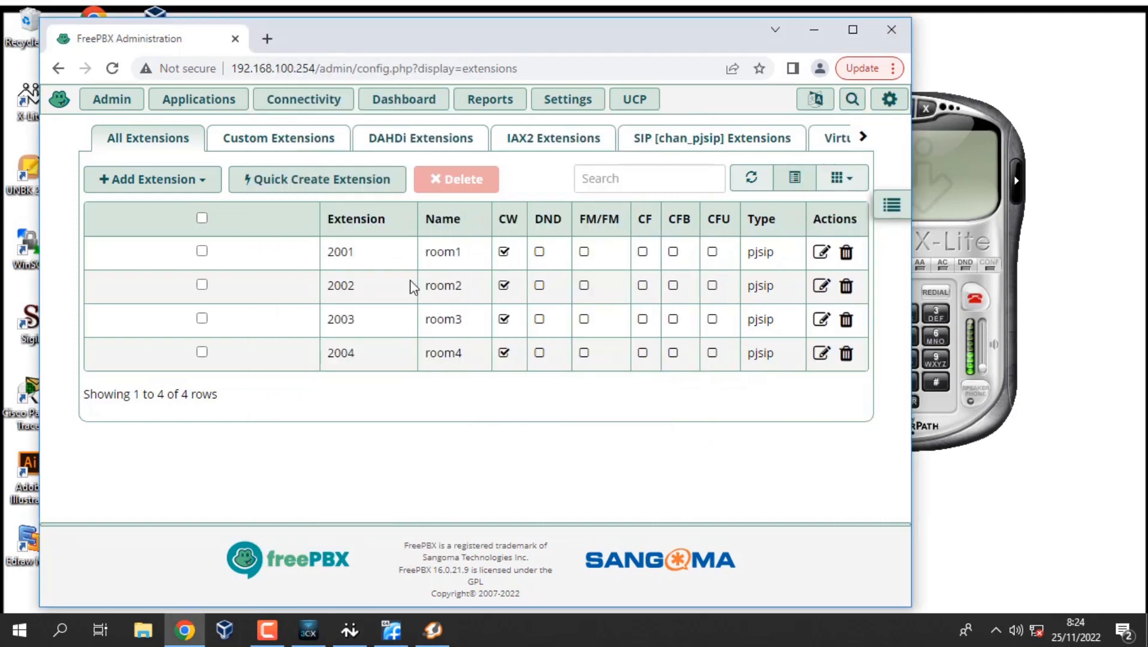
# Reload the extensions list to confirm call waiting is off for 2001 and 2002, then restore the softphones.
pyautogui.click(112, 68)
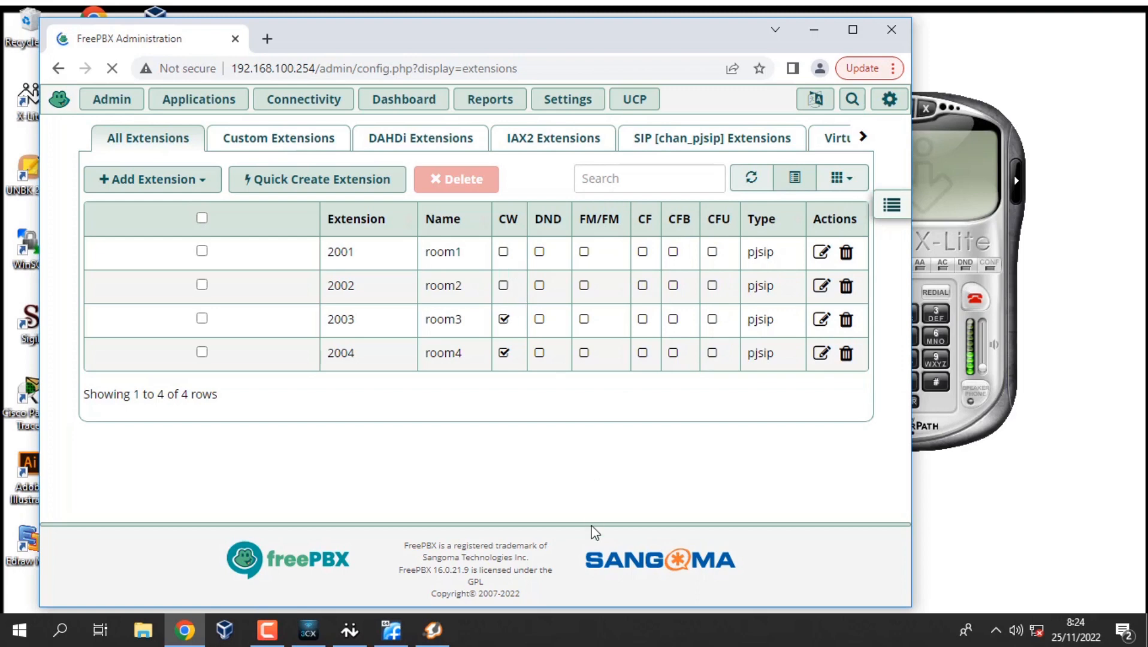
pyautogui.click(419, 635)
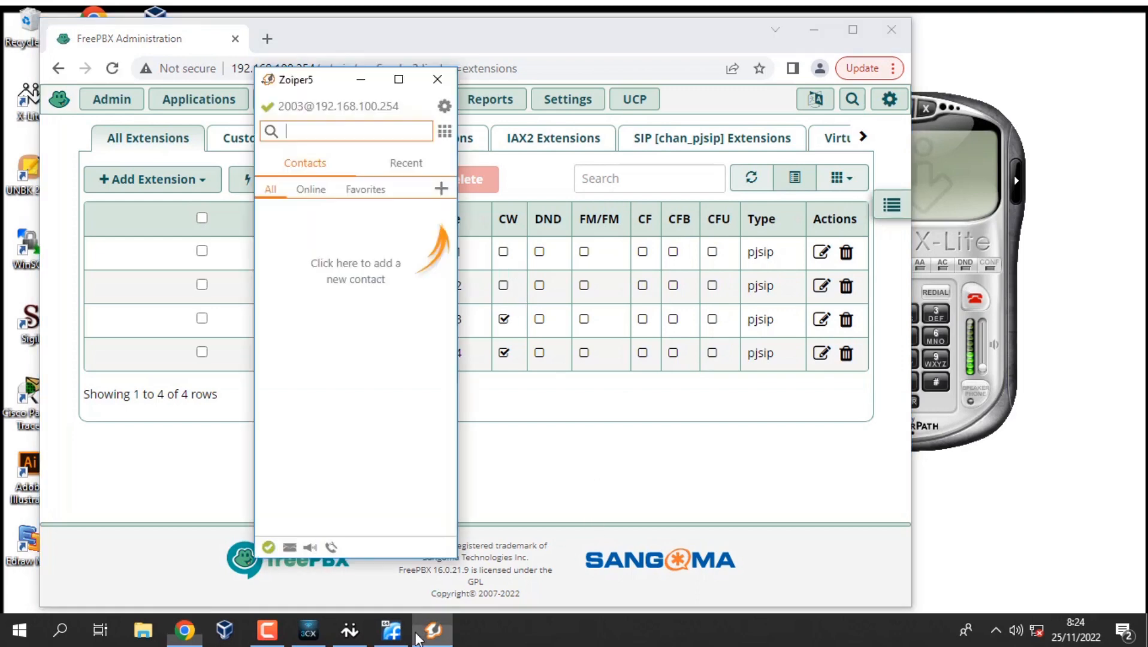
pyautogui.click(350, 630)
pyautogui.click(308, 630)
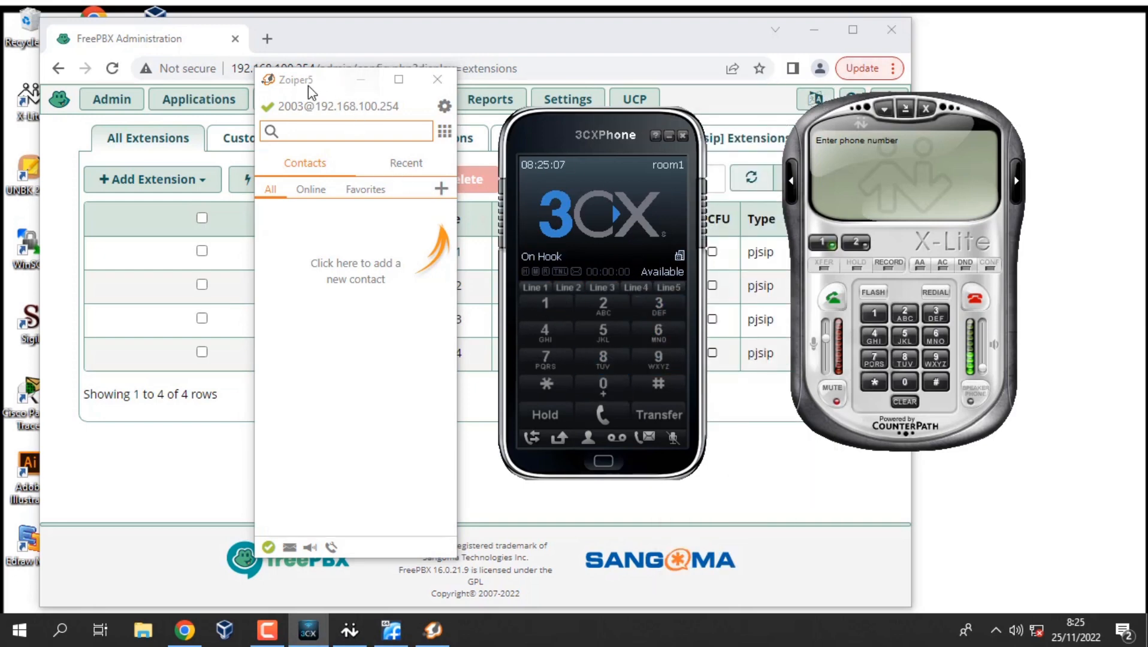
# Spread out the softphones: Zoiper5 upper left, 3CXPhone lower middle, X-Lite far right.
pyautogui.moveTo(308, 86); pyautogui.dragTo(104, 58)
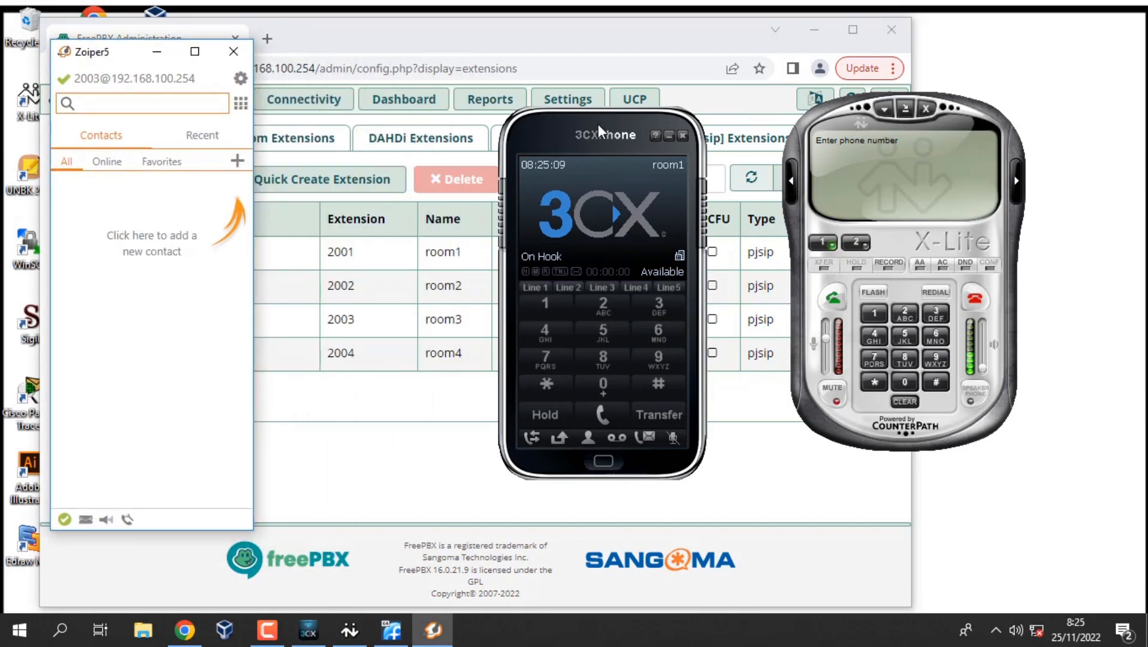
pyautogui.moveTo(598, 124); pyautogui.dragTo(660, 251)
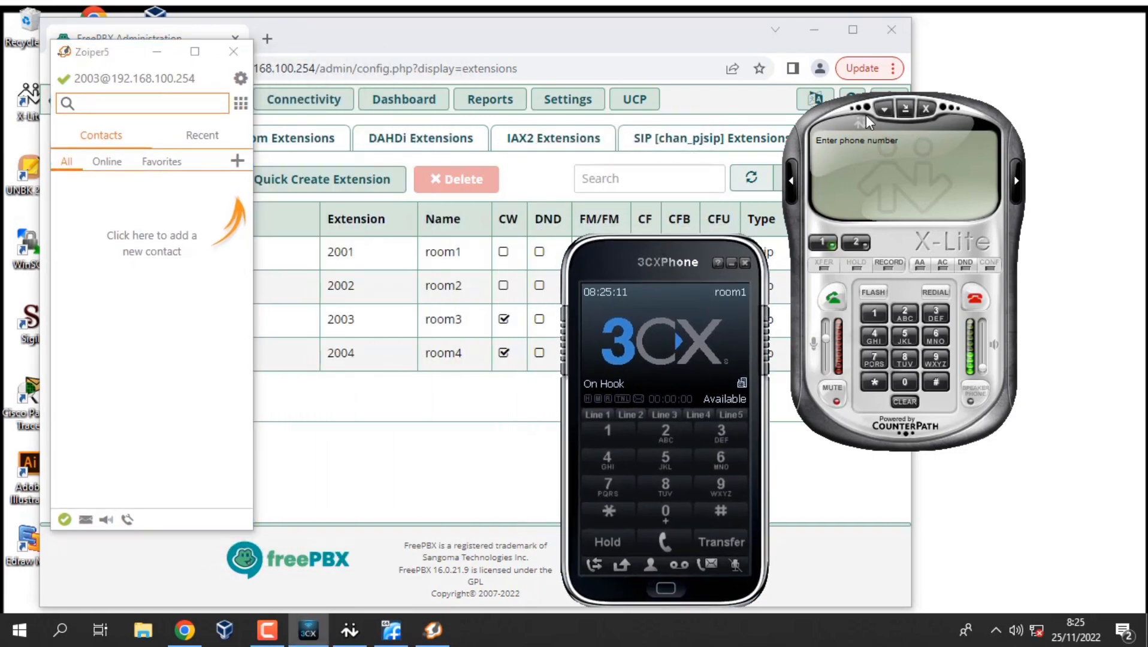
pyautogui.moveTo(866, 115); pyautogui.dragTo(949, 91)
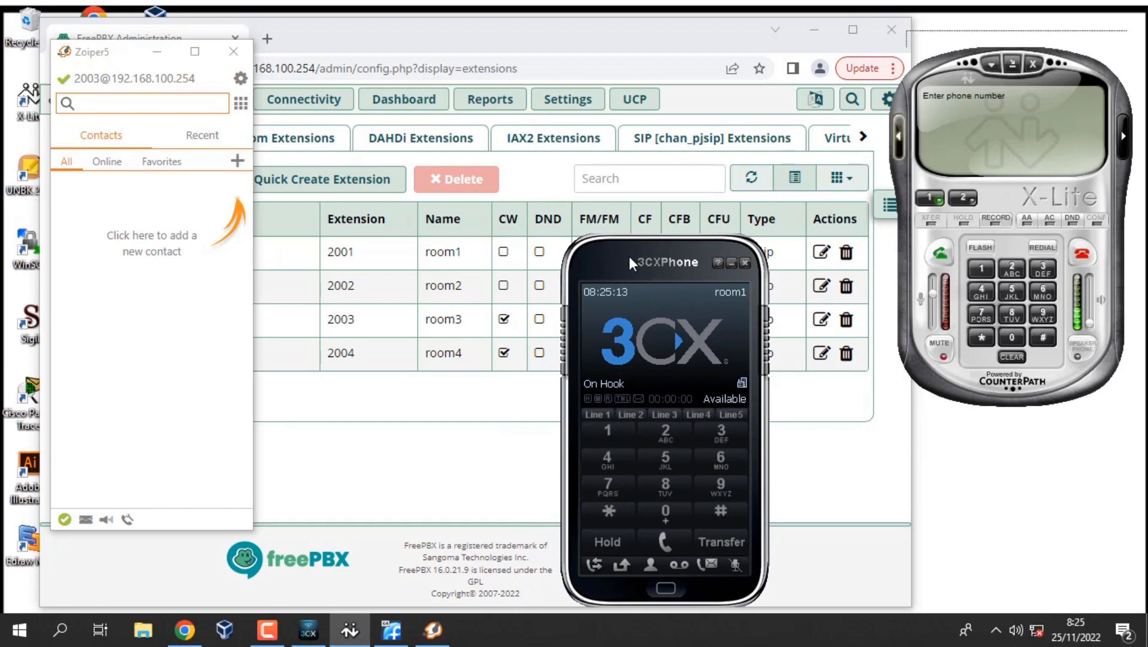
pyautogui.moveTo(628, 256); pyautogui.dragTo(738, 248)
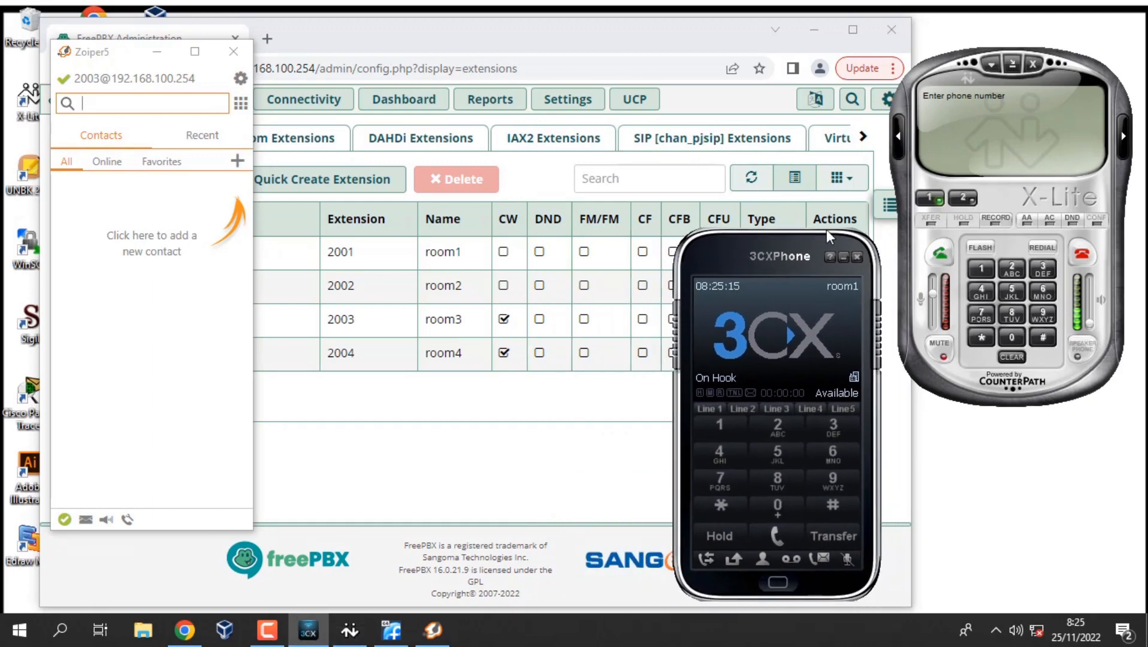
# Call extension 2003 from X-Lite's extension 2002.
pyautogui.click(1012, 268)
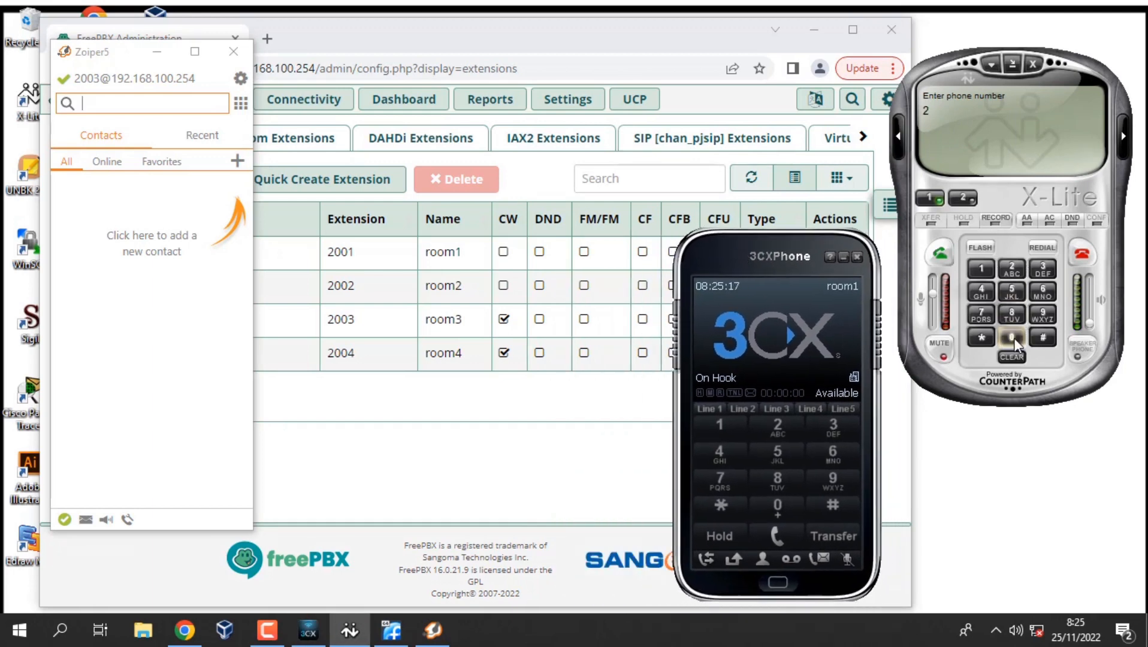
pyautogui.click(1011, 337)
pyautogui.click(1010, 338)
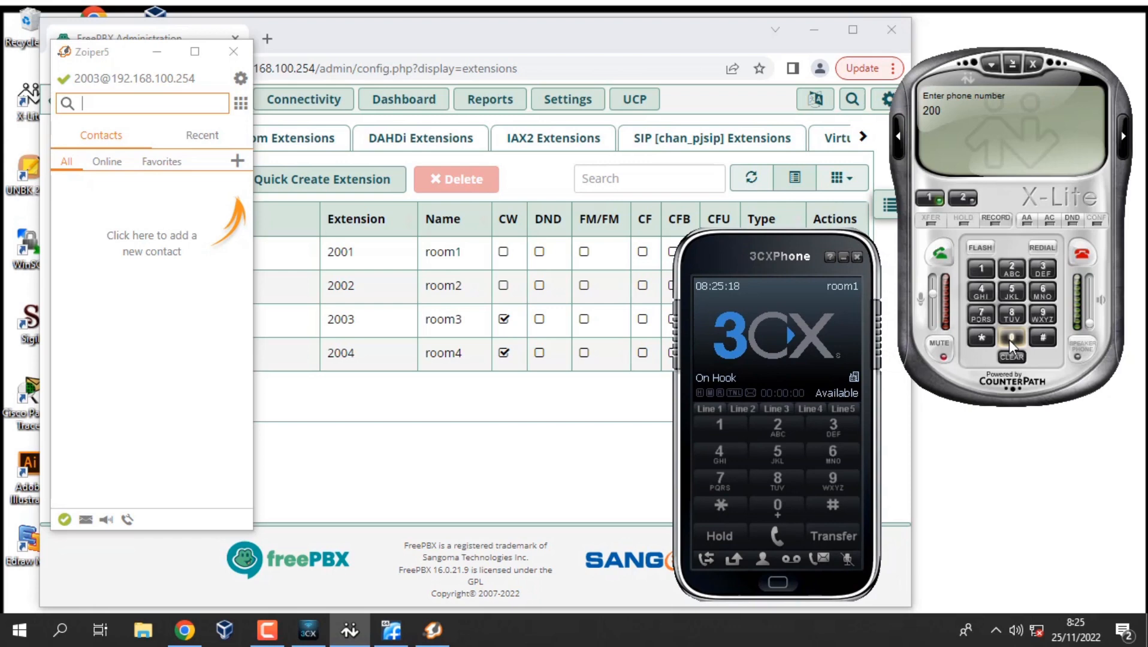
pyautogui.click(1052, 272)
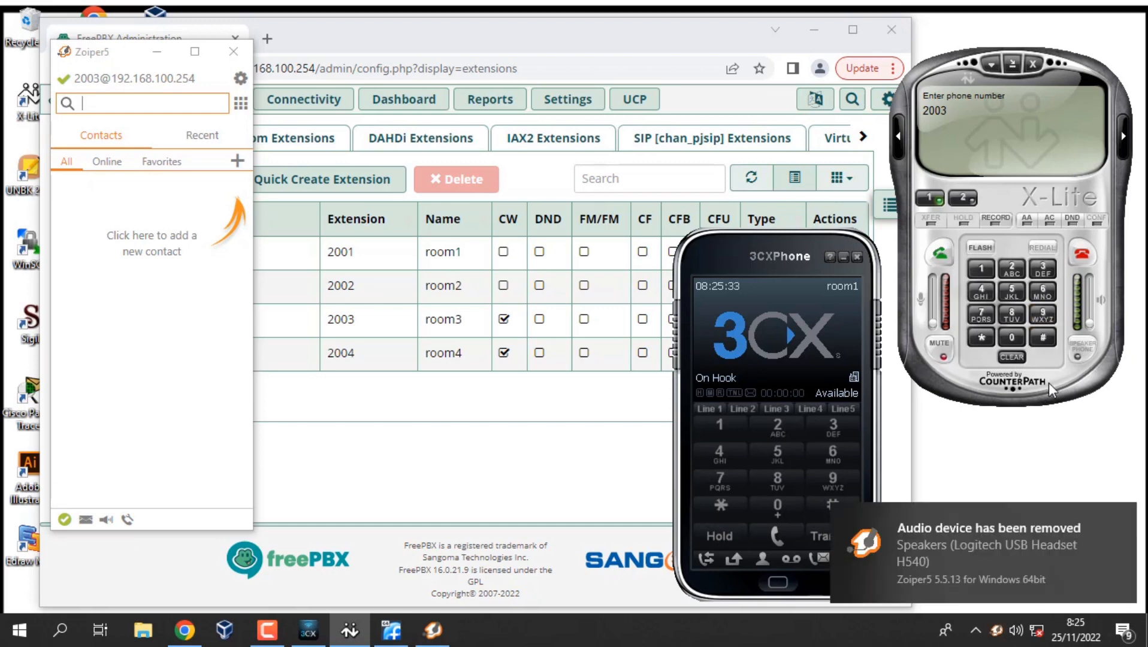
pyautogui.click(932, 264)
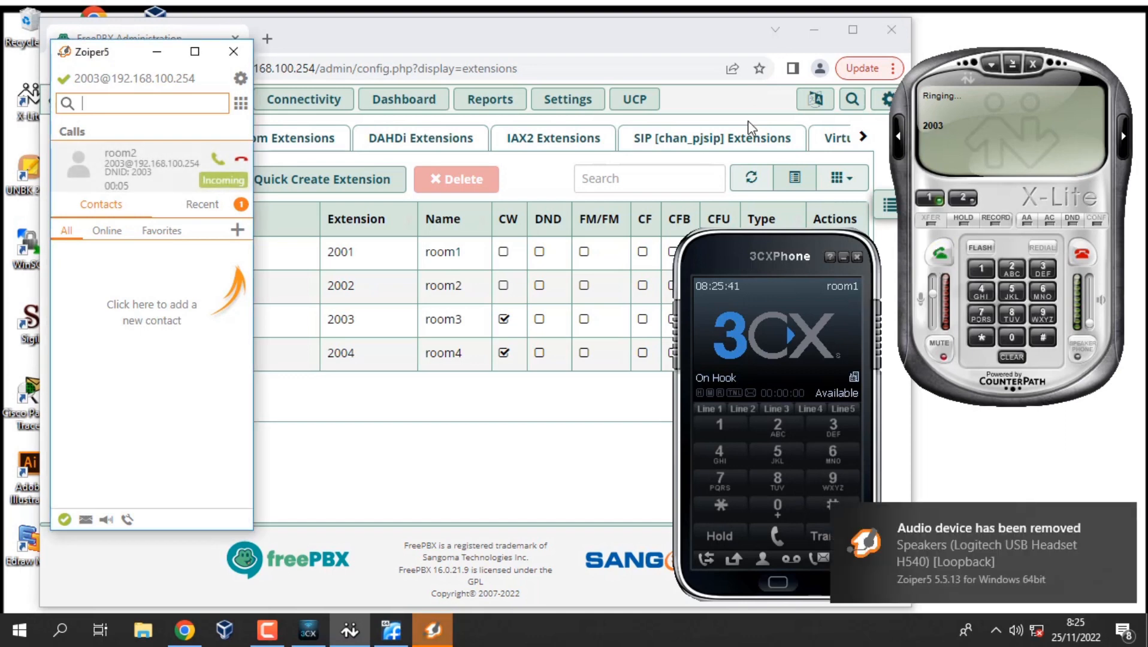
# Answer room2's call in Zoiper5, then call 2003 from room1's 3CXPhone as a second call.
pyautogui.click(216, 160)
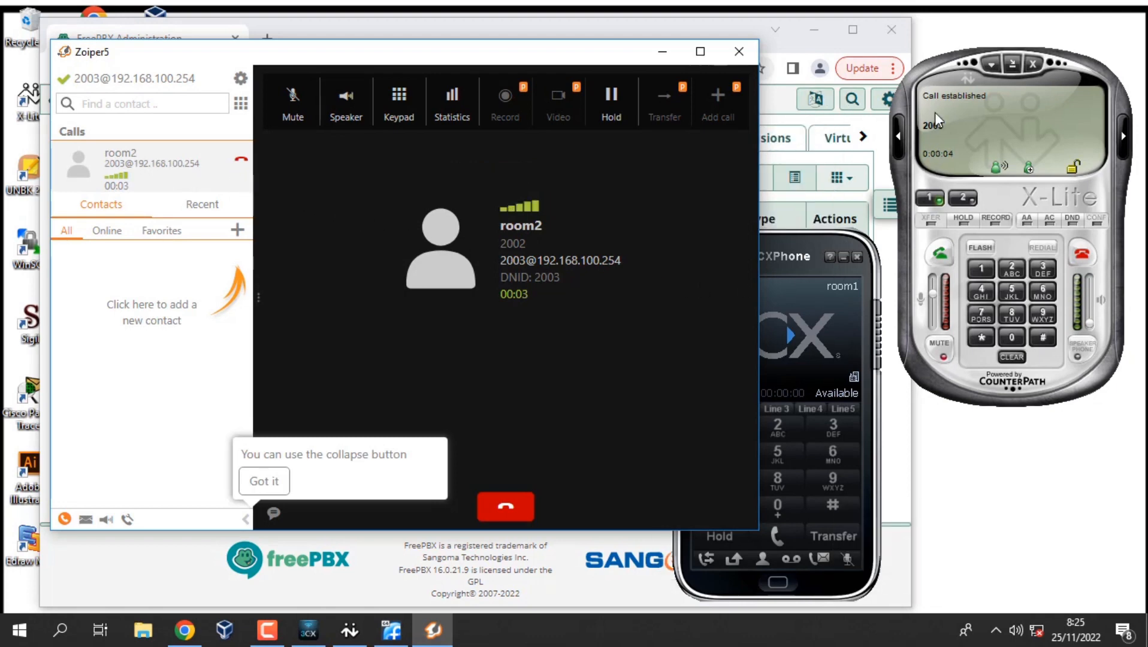
pyautogui.click(773, 247)
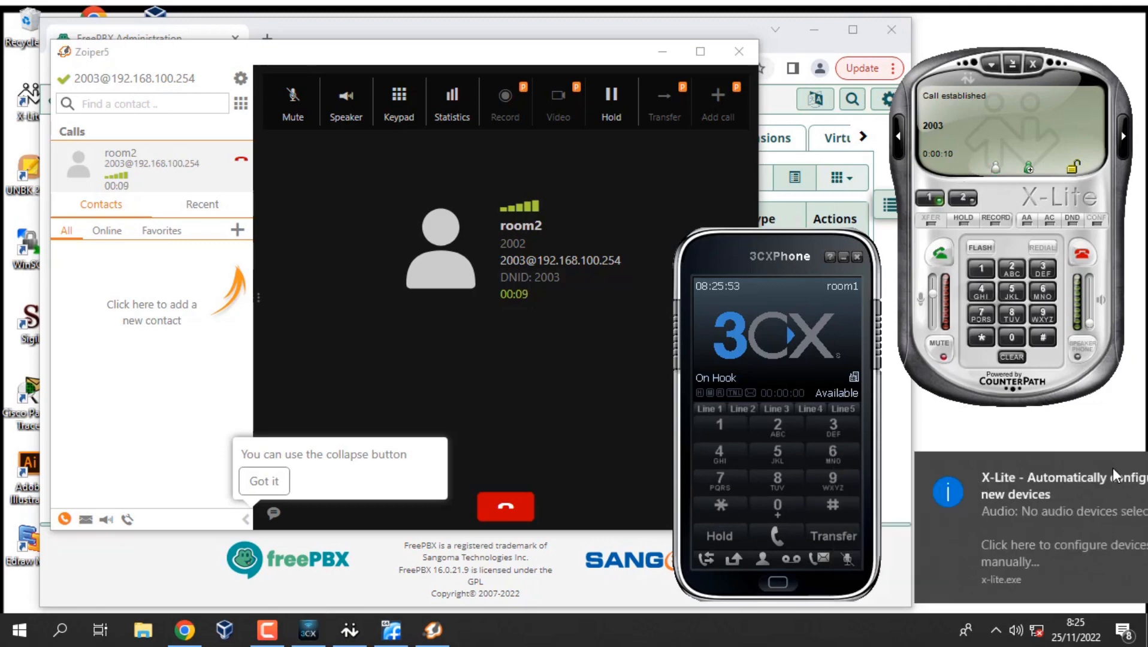
pyautogui.click(772, 429)
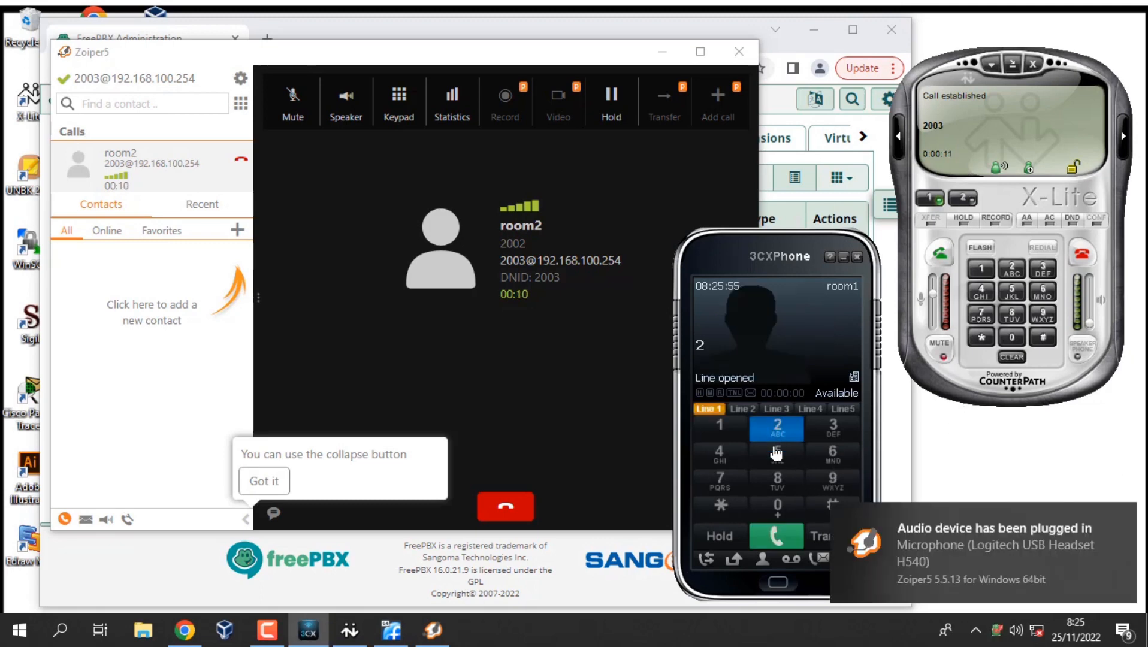
pyautogui.click(788, 505)
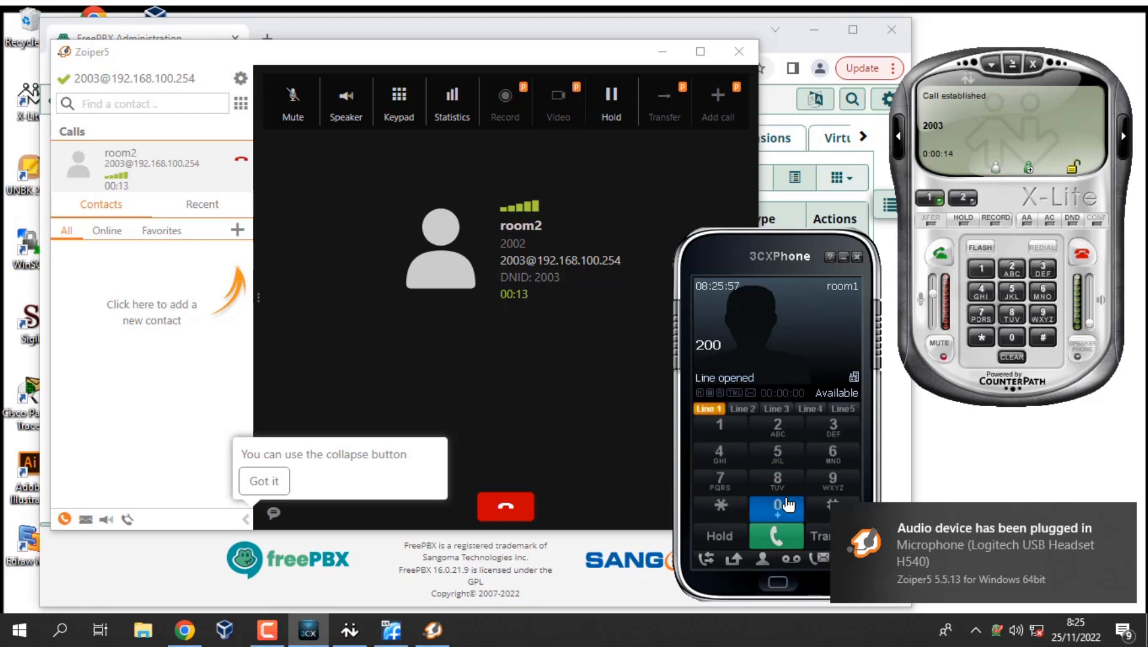
pyautogui.click(833, 429)
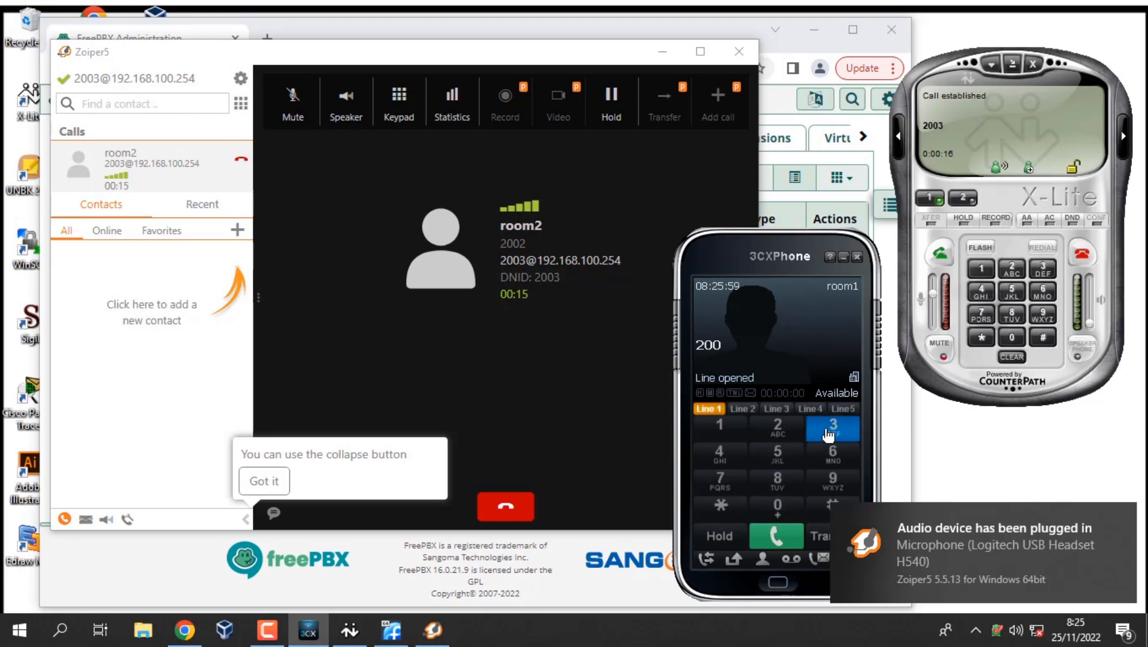
pyautogui.click(776, 536)
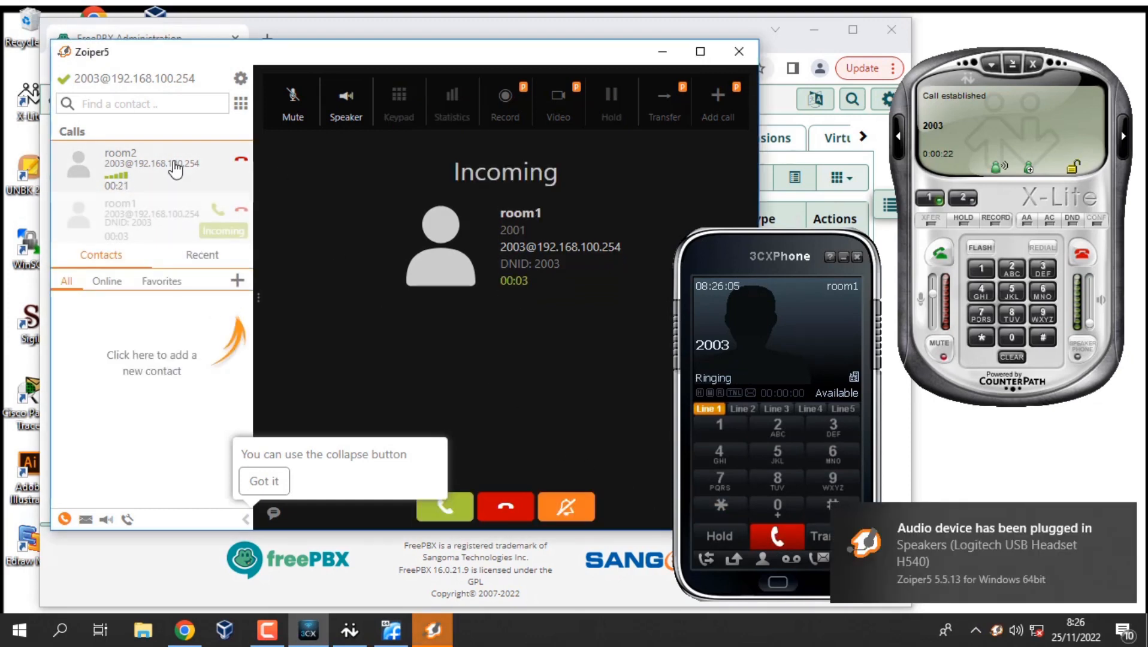
# Answer room1's call while room2 is held, end it, then resume and hang up room2's call.
pyautogui.click(216, 215)
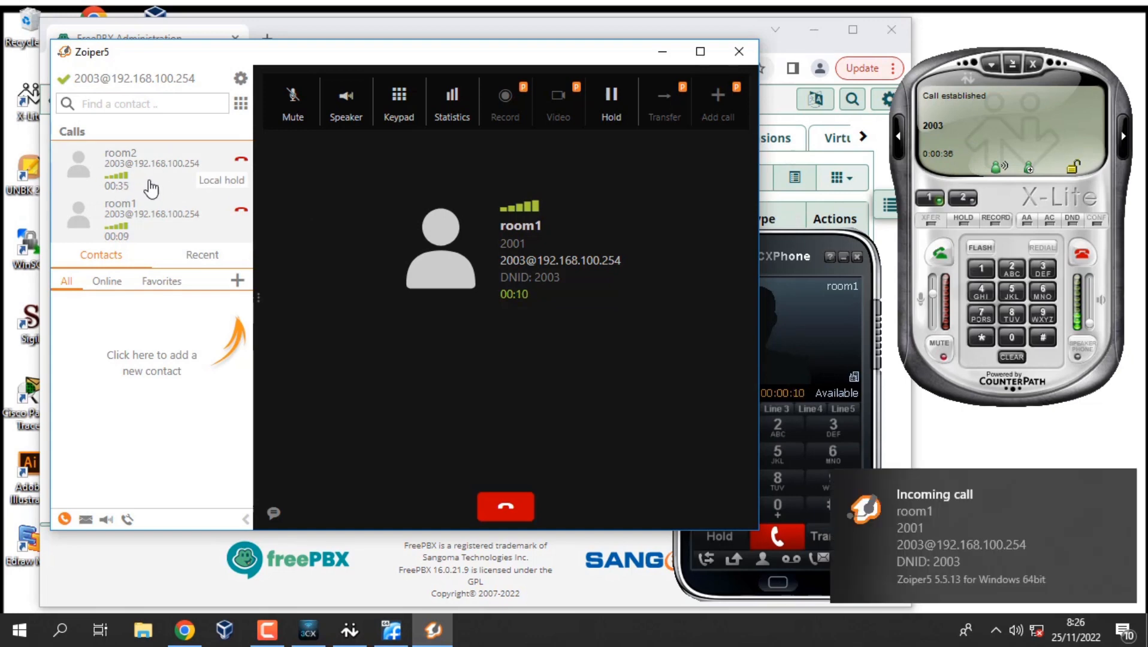
pyautogui.click(244, 214)
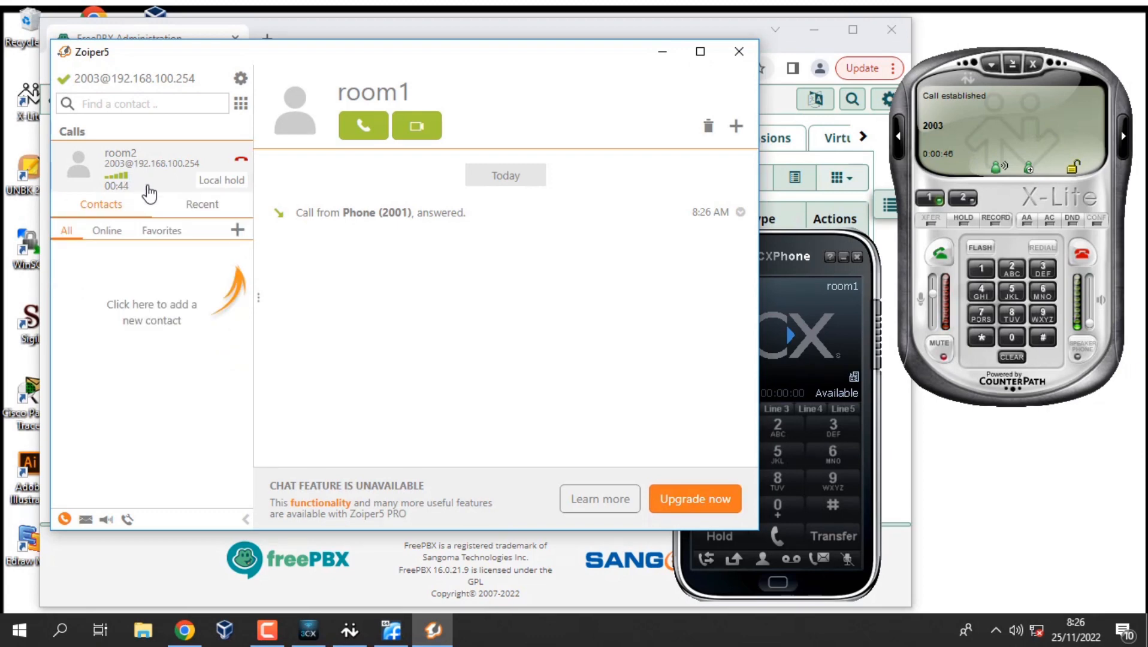
pyautogui.click(149, 187)
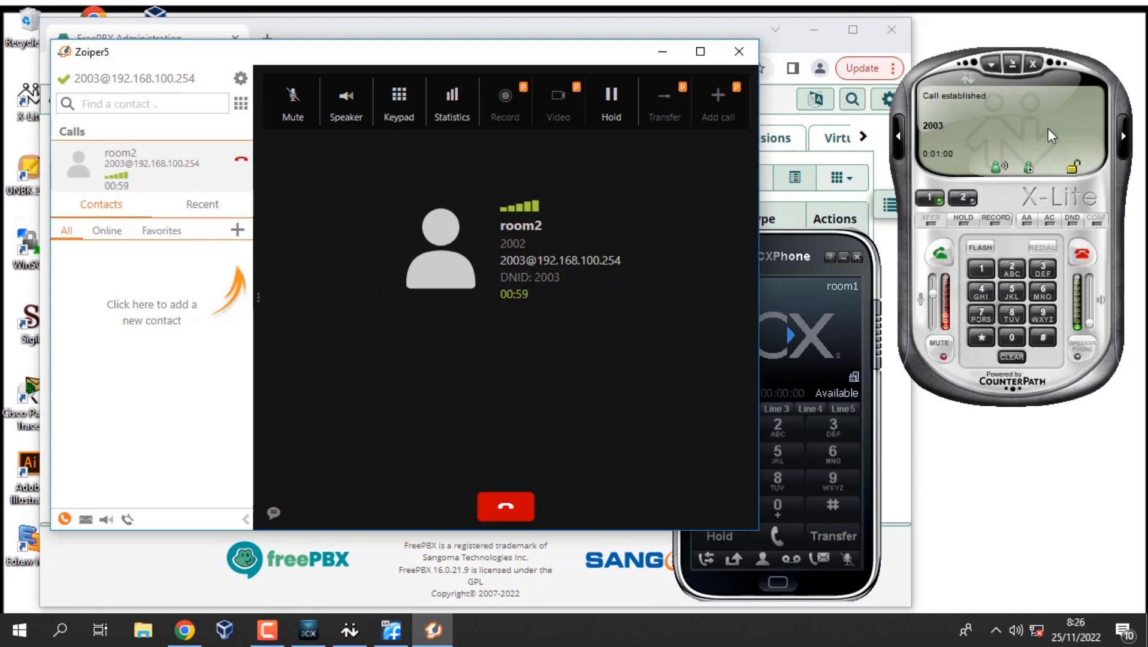
pyautogui.click(512, 506)
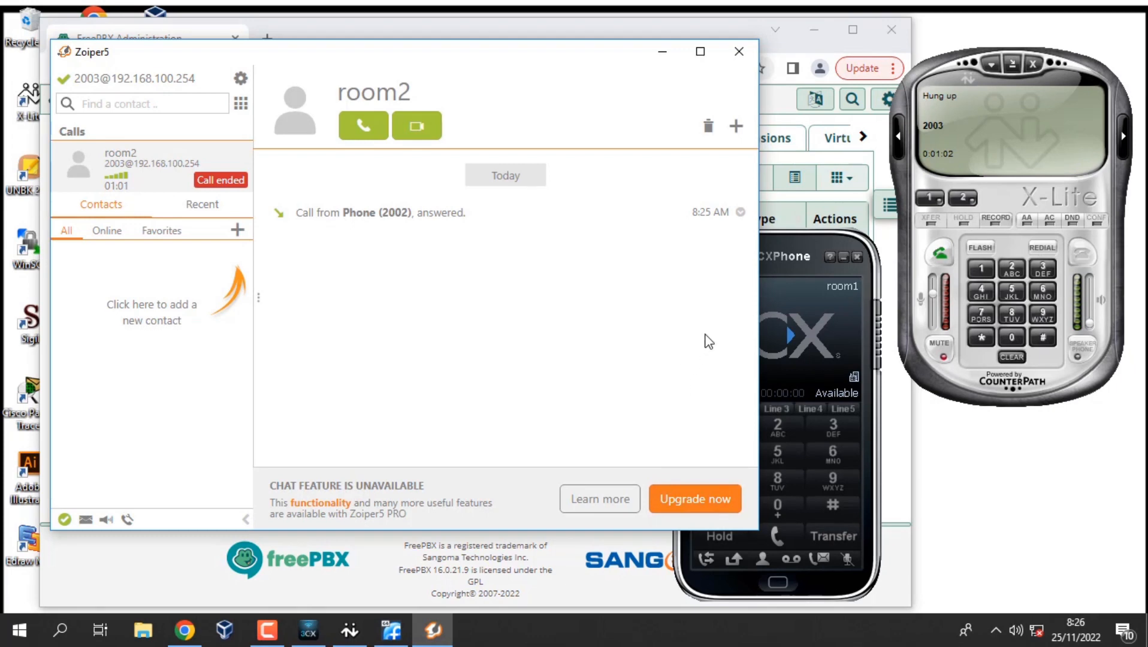
# Call 2003 again from room1's 3CXPhone and answer the call in Zoiper5.
pyautogui.click(812, 318)
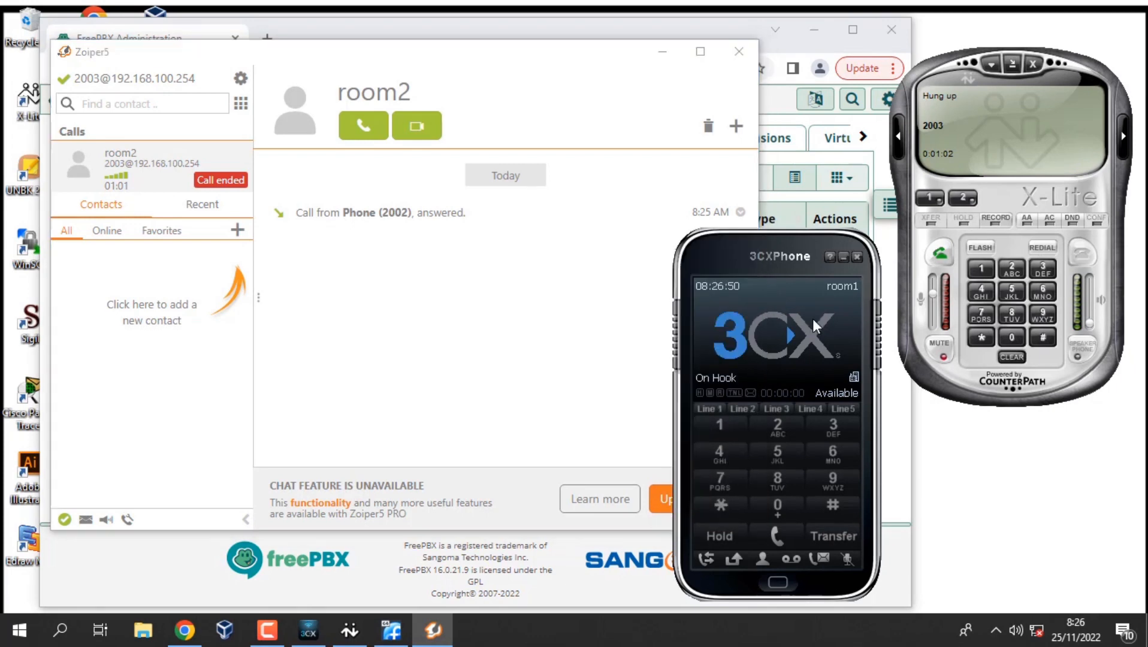
pyautogui.click(800, 442)
pyautogui.click(777, 509)
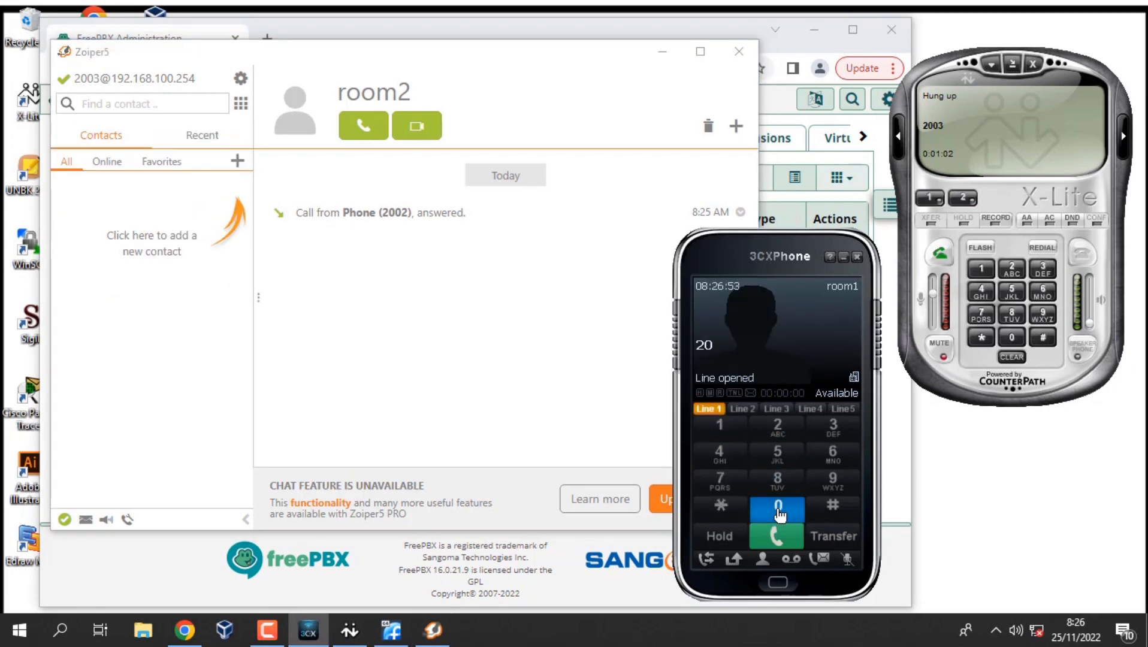
pyautogui.click(778, 511)
pyautogui.click(831, 428)
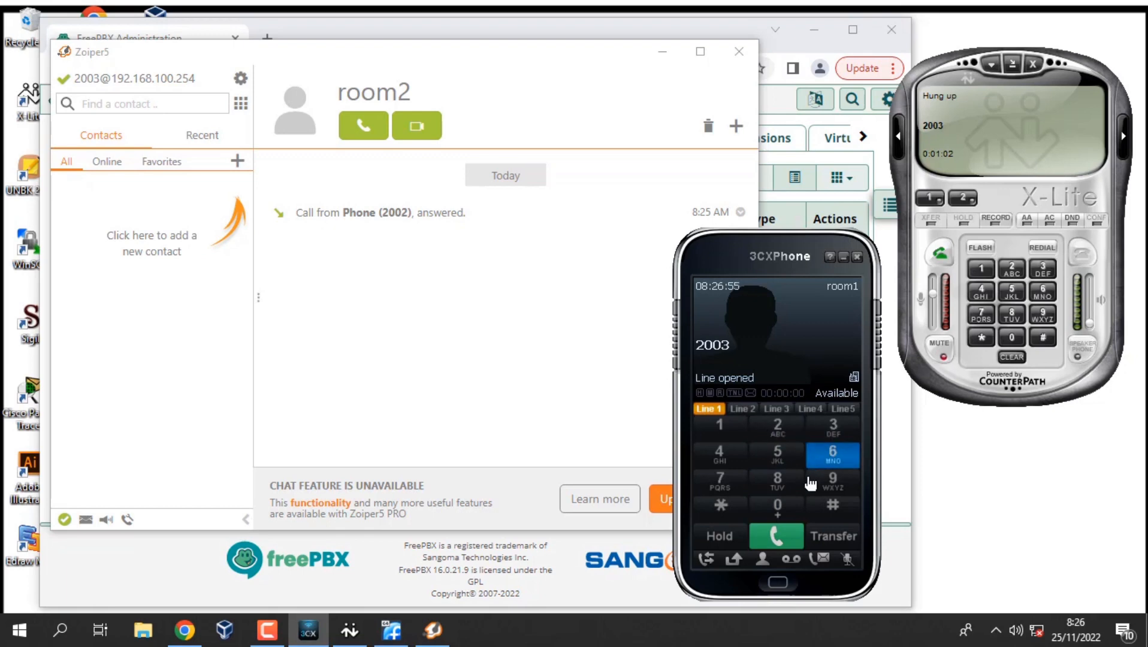
pyautogui.click(770, 543)
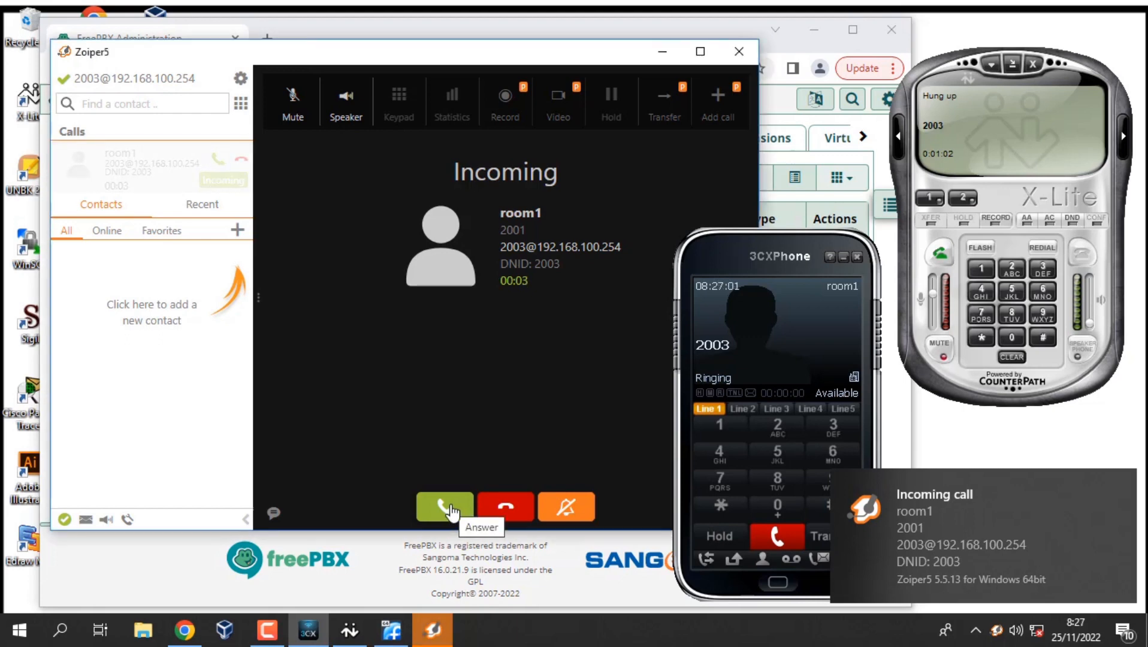
pyautogui.click(451, 510)
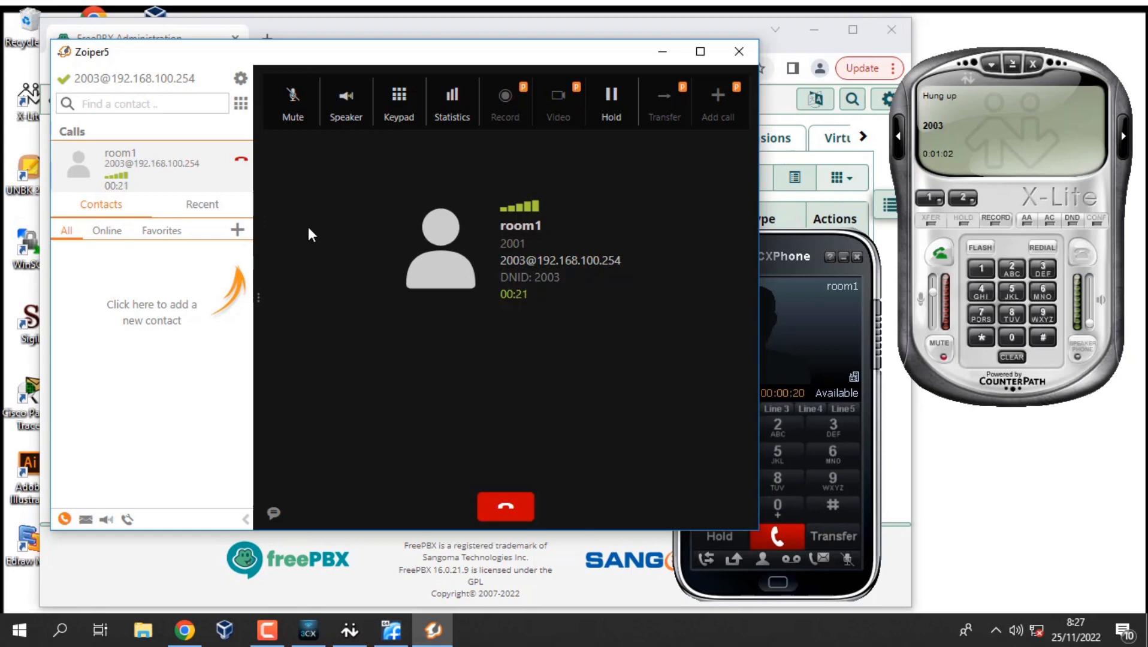
pyautogui.click(1041, 141)
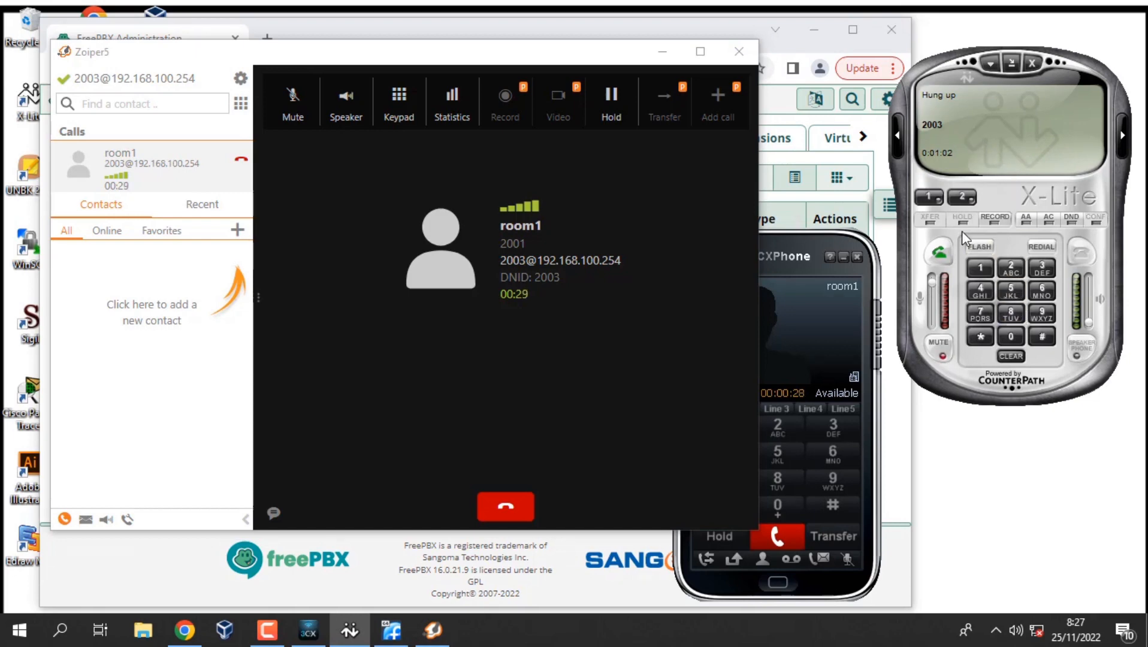
# Call extension 2003 from room2's X-Lite while room1's call is active.
pyautogui.click(1008, 272)
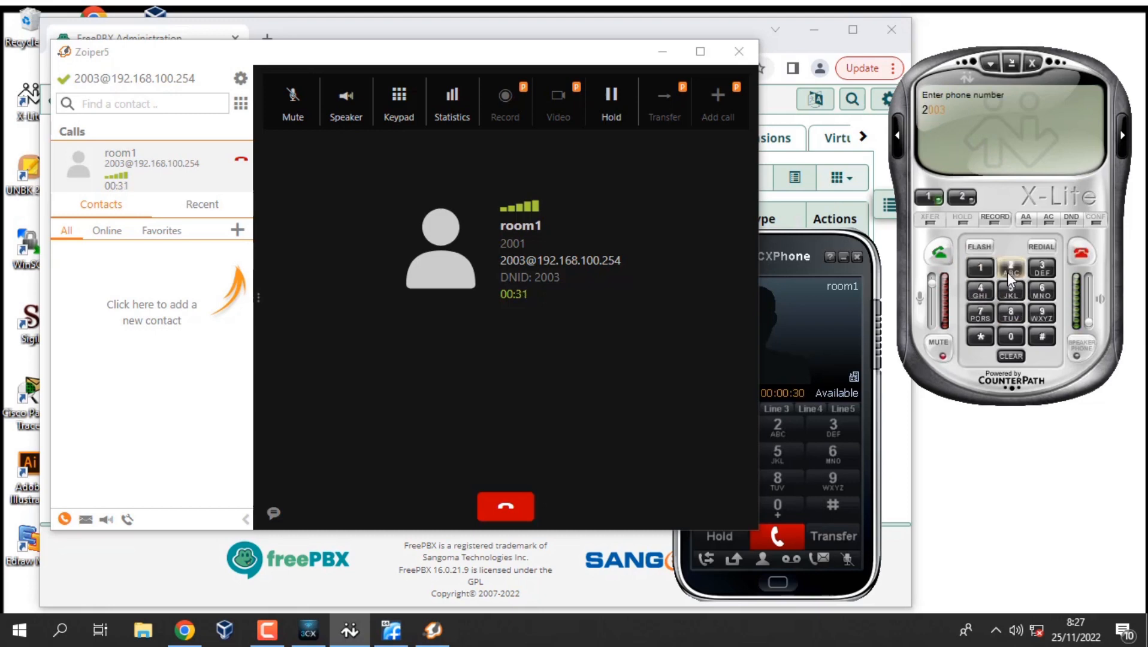
pyautogui.click(1015, 340)
pyautogui.click(1015, 339)
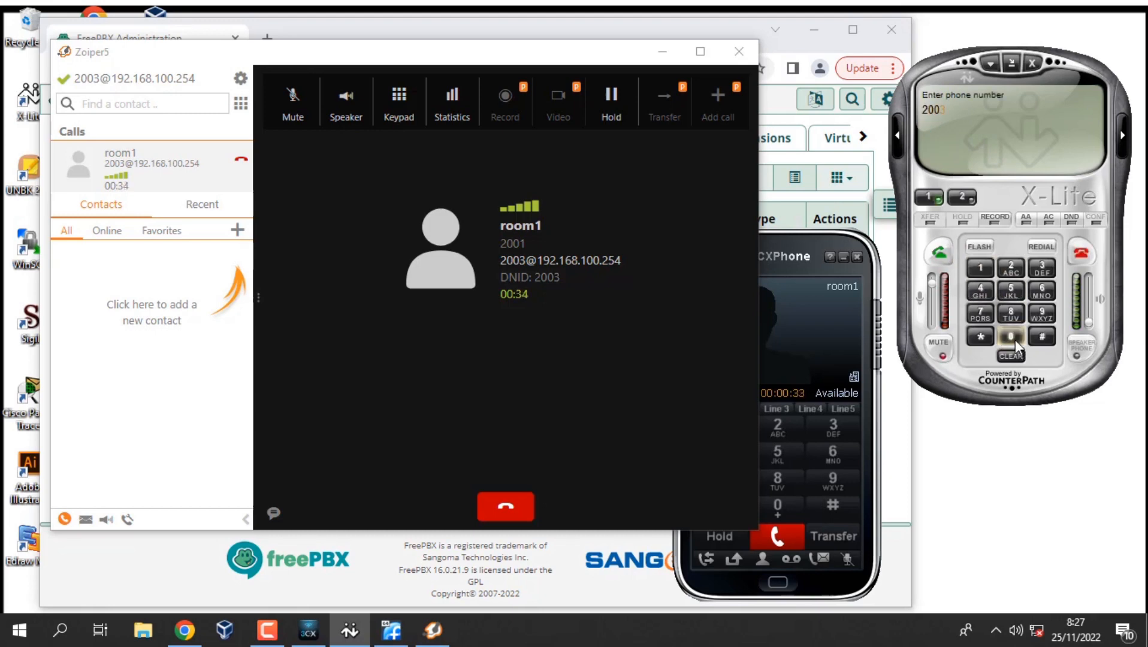
pyautogui.click(1036, 272)
pyautogui.click(942, 257)
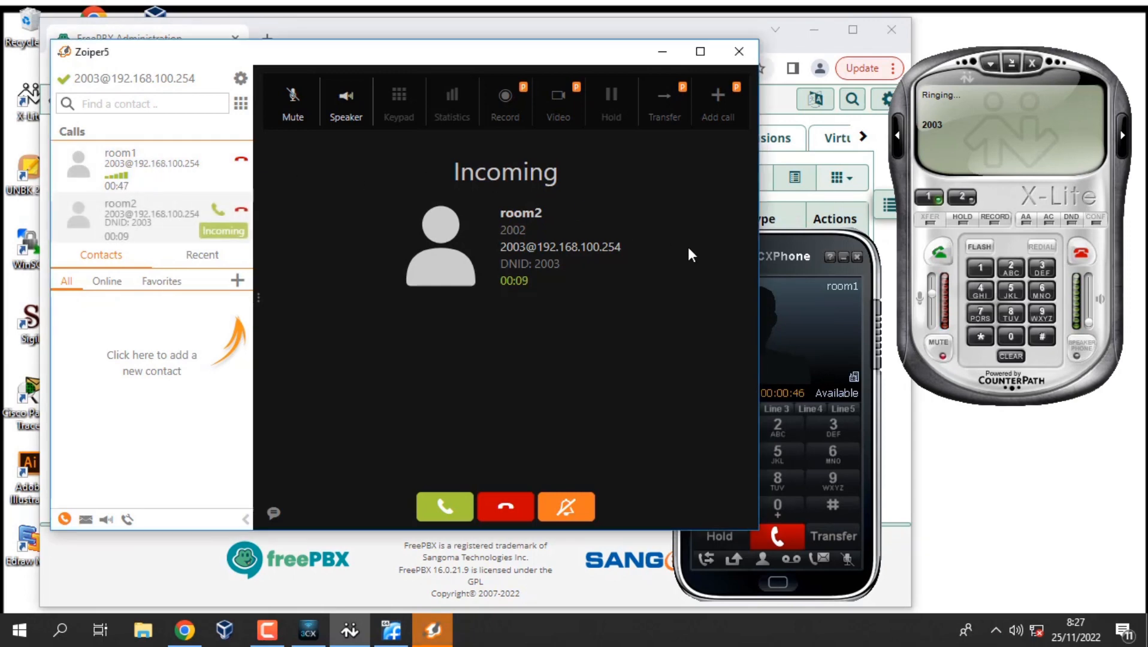
# Answer room2's waiting call in Zoiper5, holding room1, then hang it up.
pyautogui.click(822, 304)
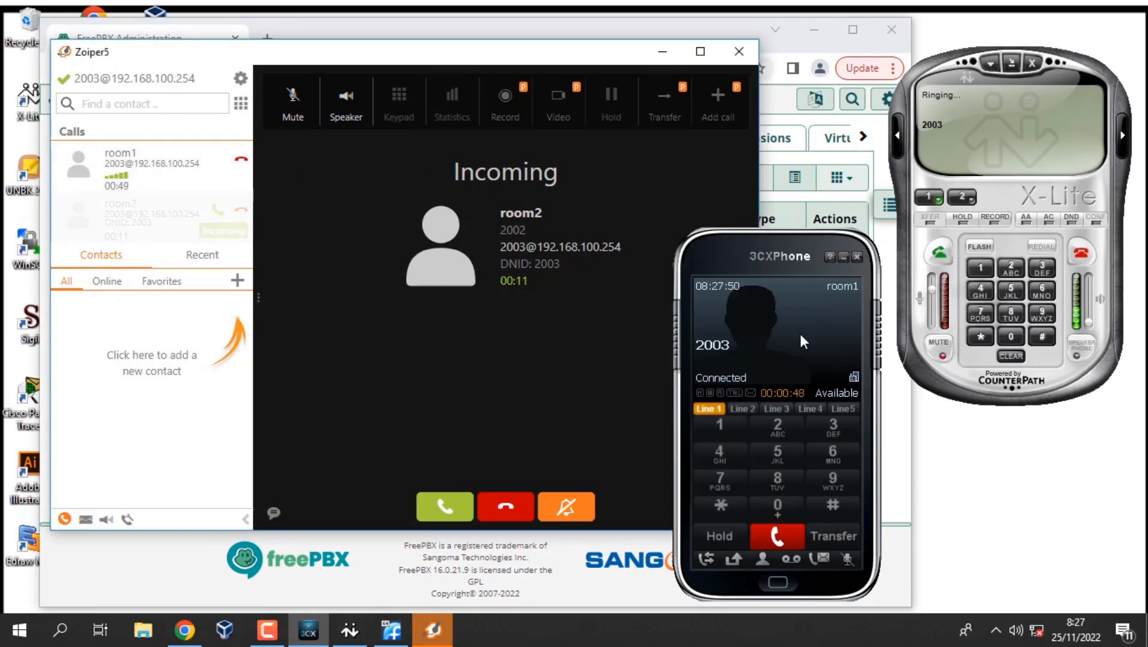
pyautogui.click(218, 215)
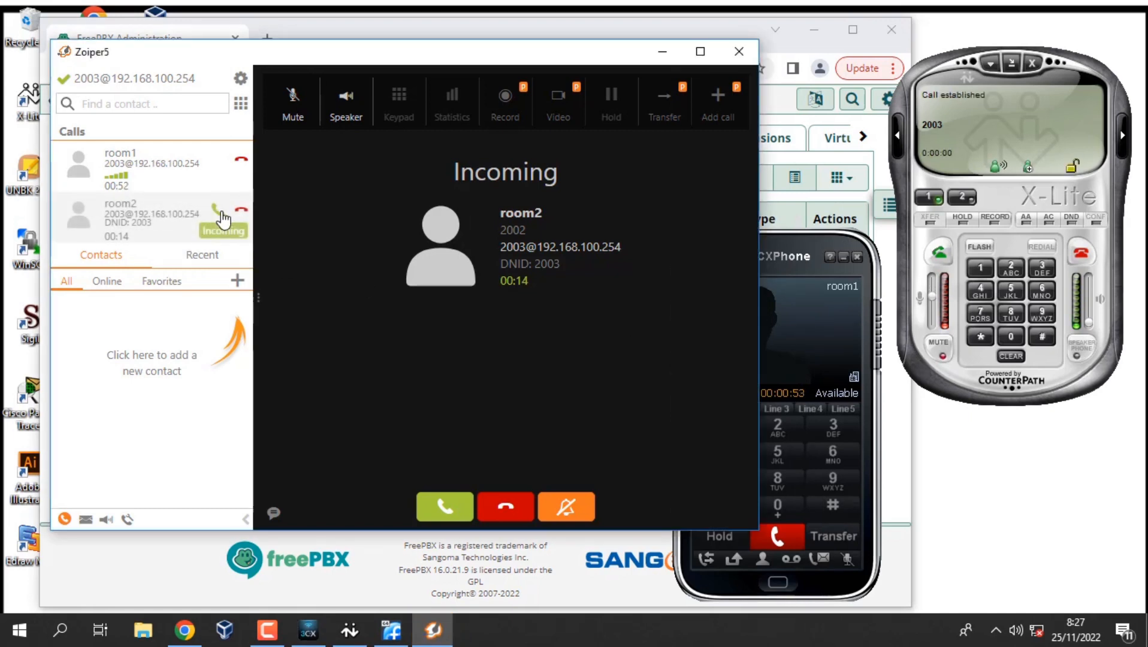
pyautogui.click(219, 212)
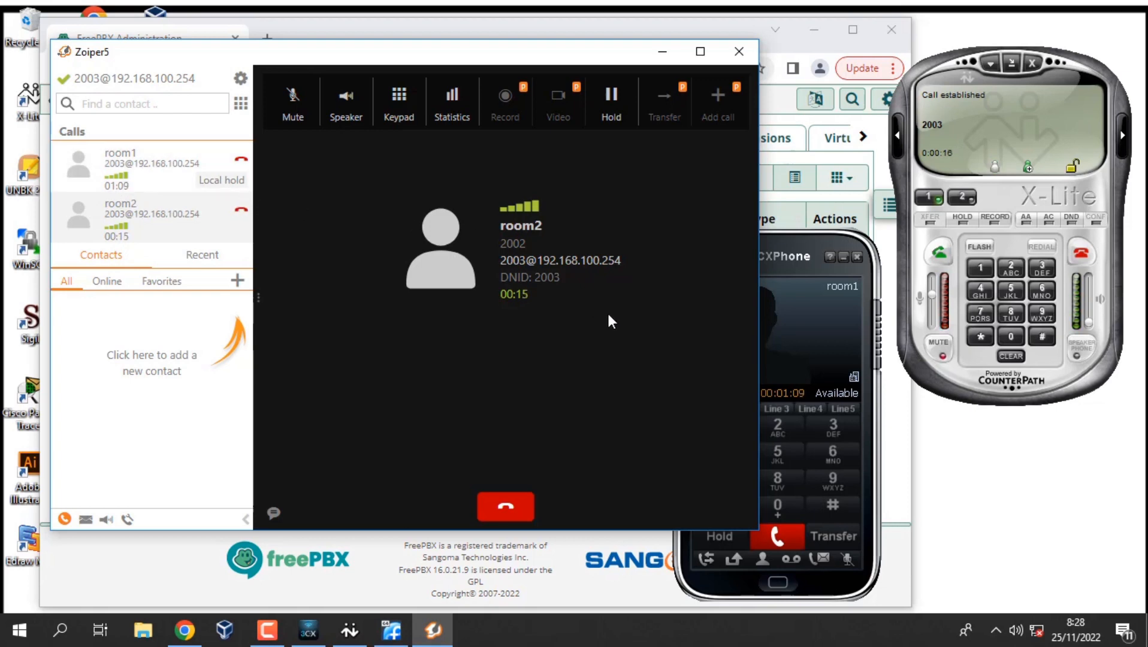
pyautogui.click(816, 324)
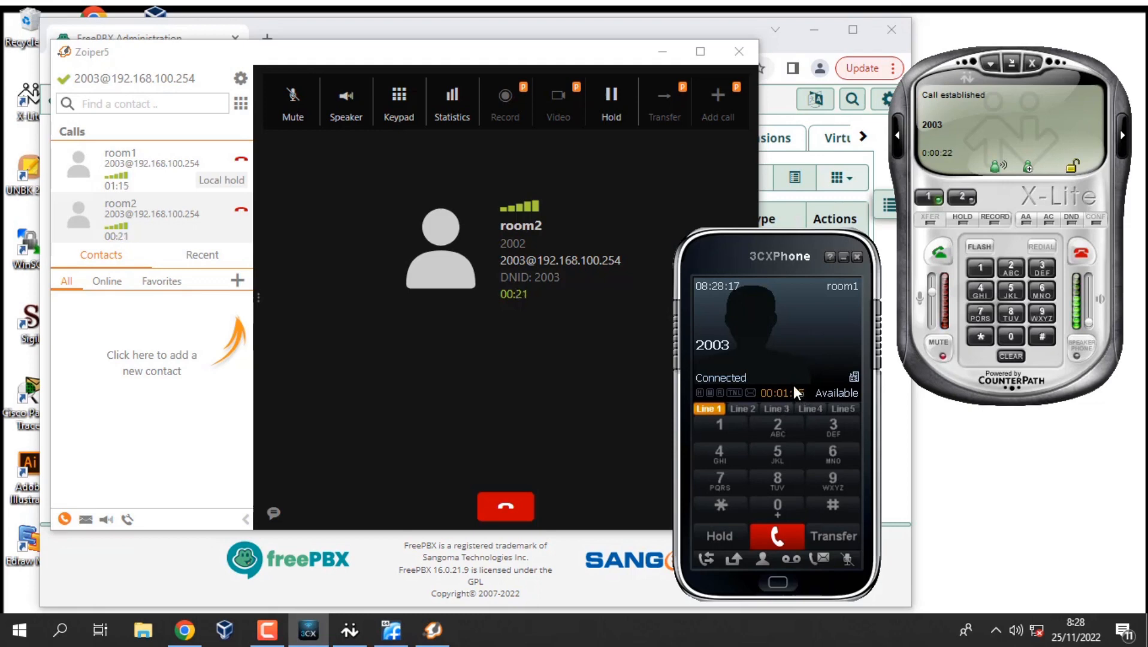
pyautogui.click(150, 228)
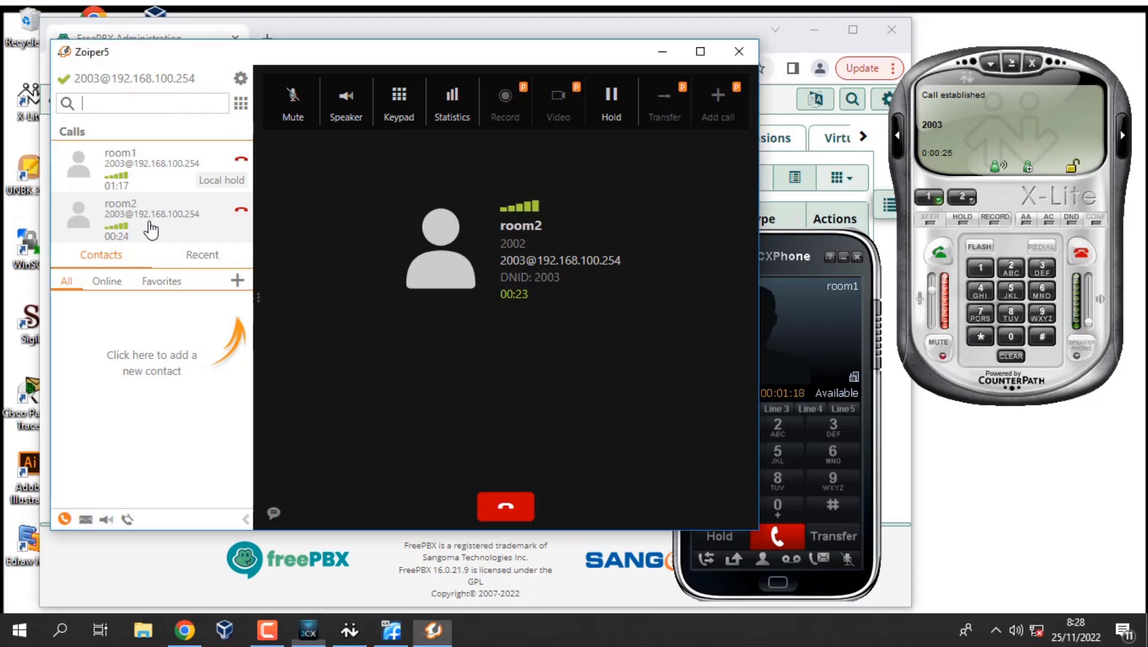
pyautogui.click(241, 212)
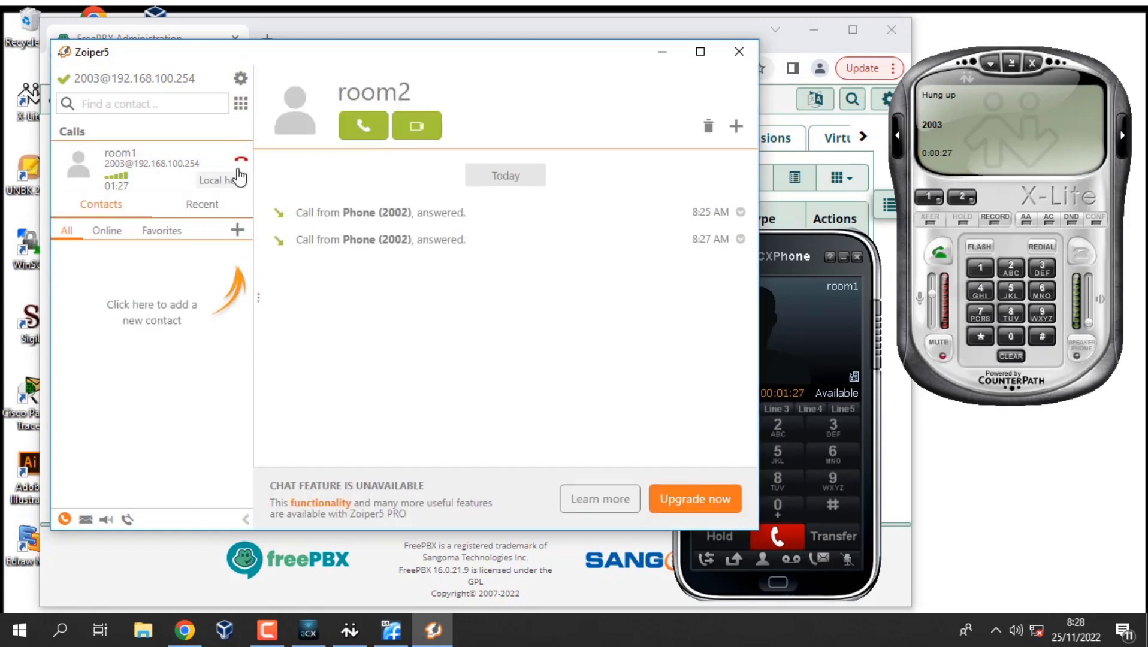
# Resume room1's held call and hang it up from 3CXPhone.
pyautogui.click(182, 181)
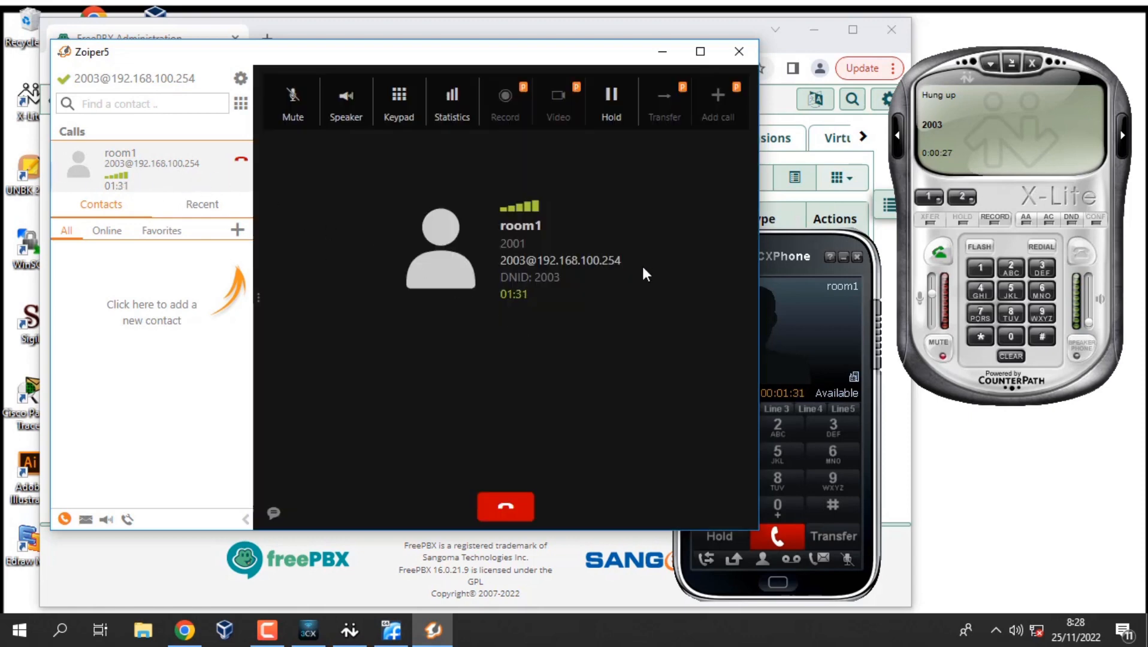
pyautogui.click(786, 311)
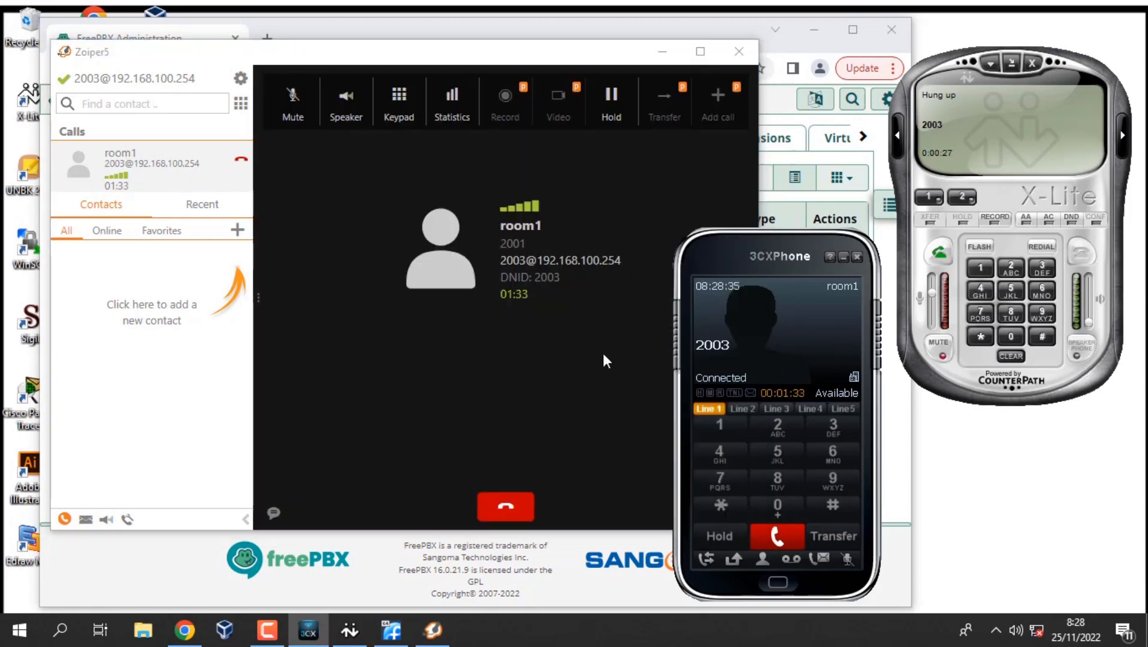
pyautogui.click(780, 538)
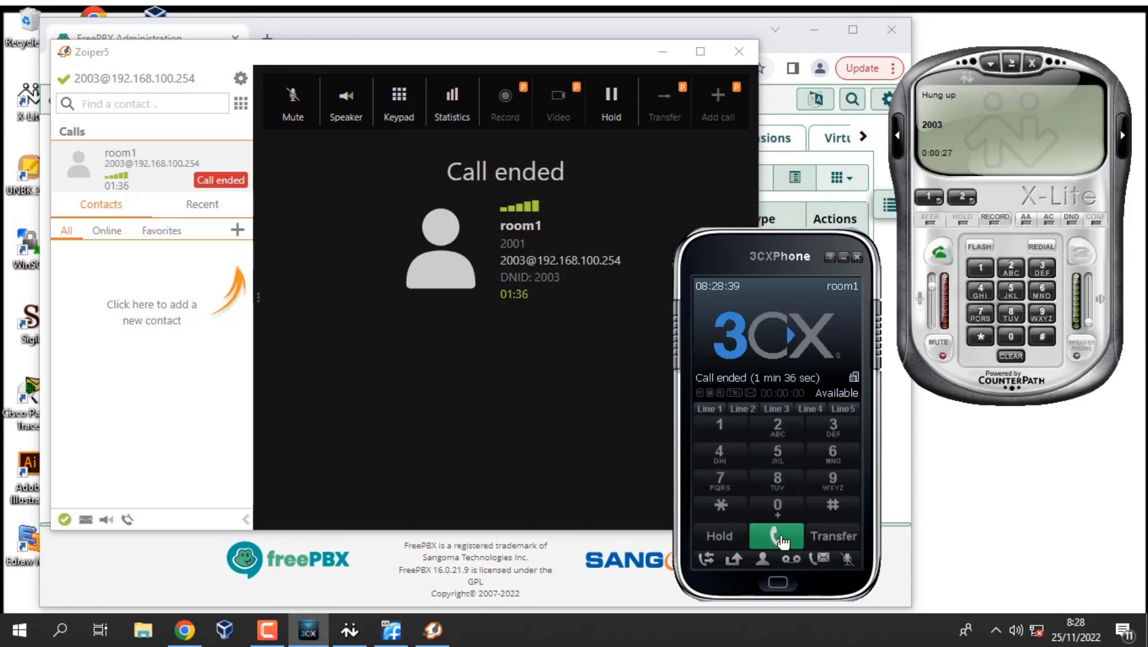